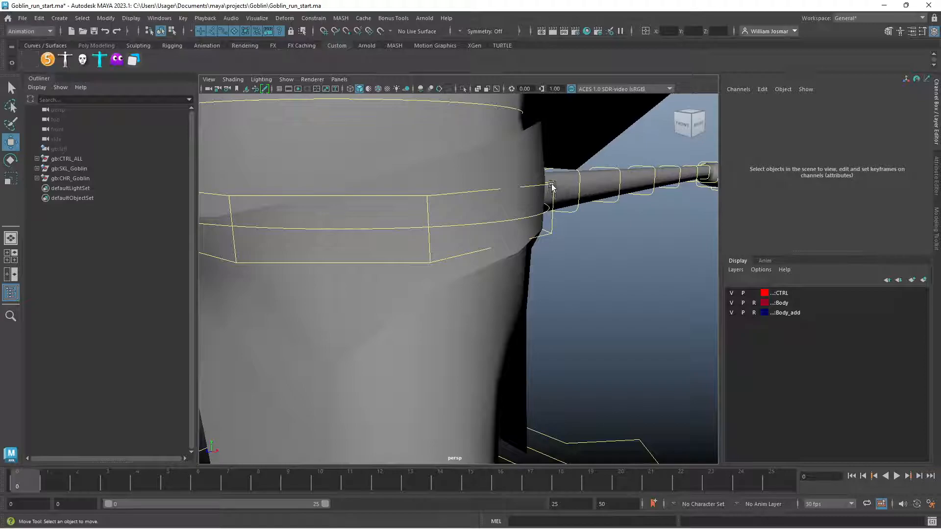
Select the goblin's main pelvis control at the waist and raise it about 3.03 units in Y
click(440, 194)
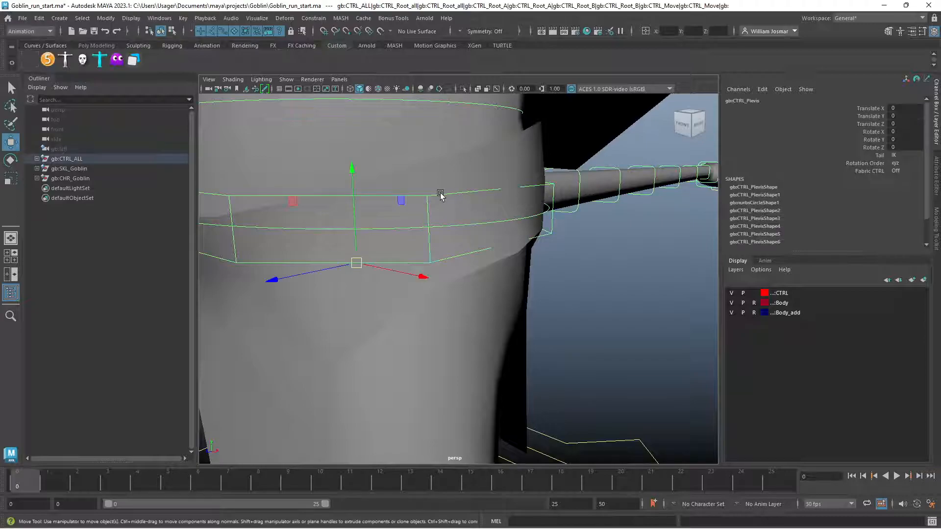
click(604, 276)
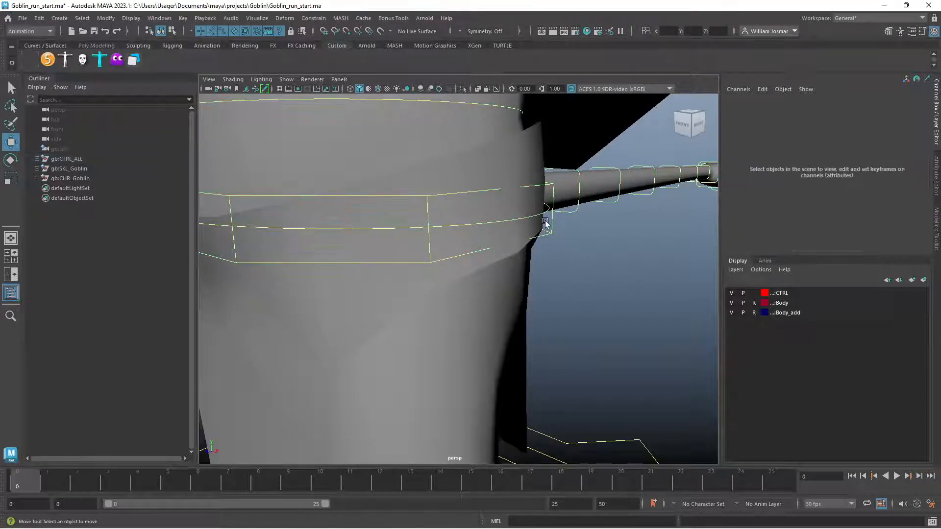
click(519, 219)
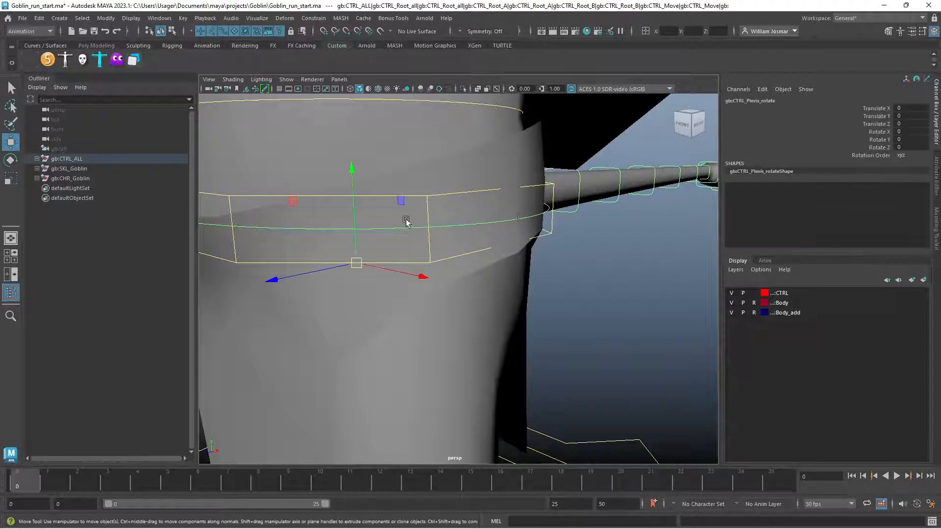
click(467, 210)
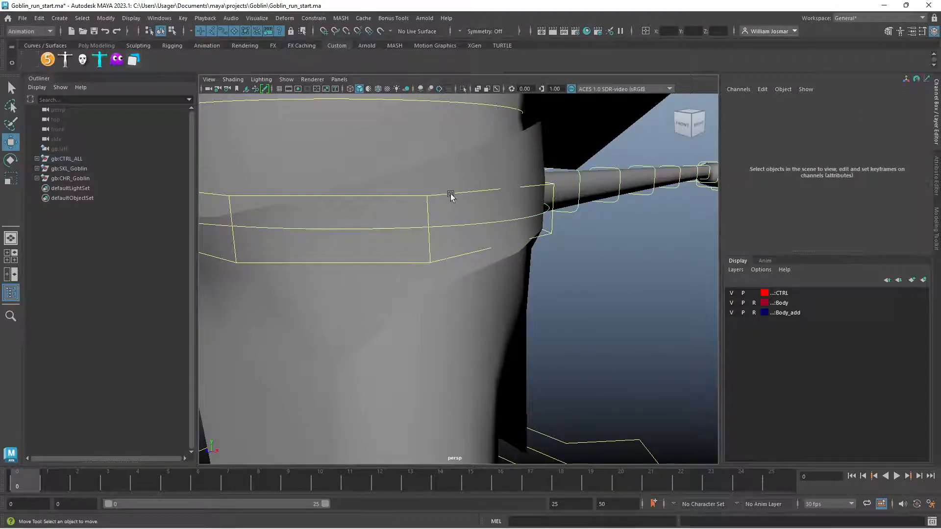
click(451, 199)
scroll(461, 231, down, 5)
drag(437, 256, 432, 248)
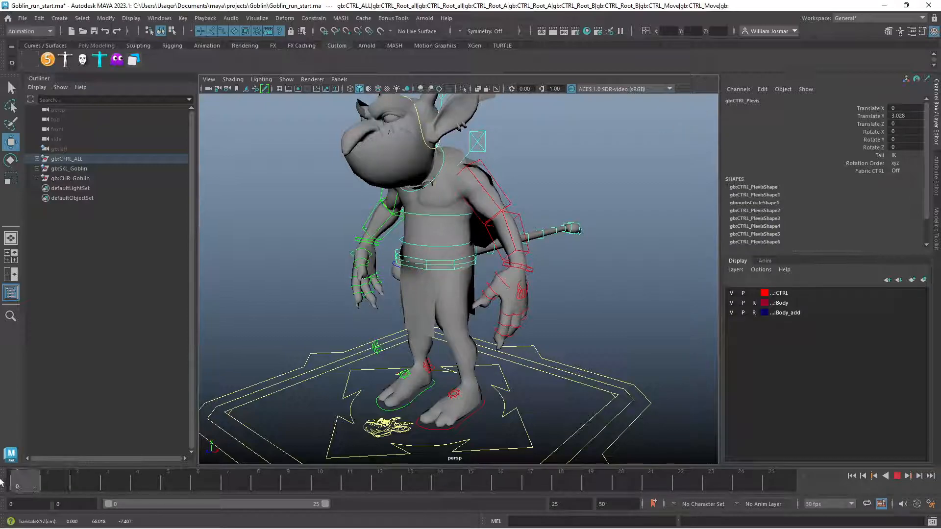
Set the end of the playback range to frame 20
click(569, 504)
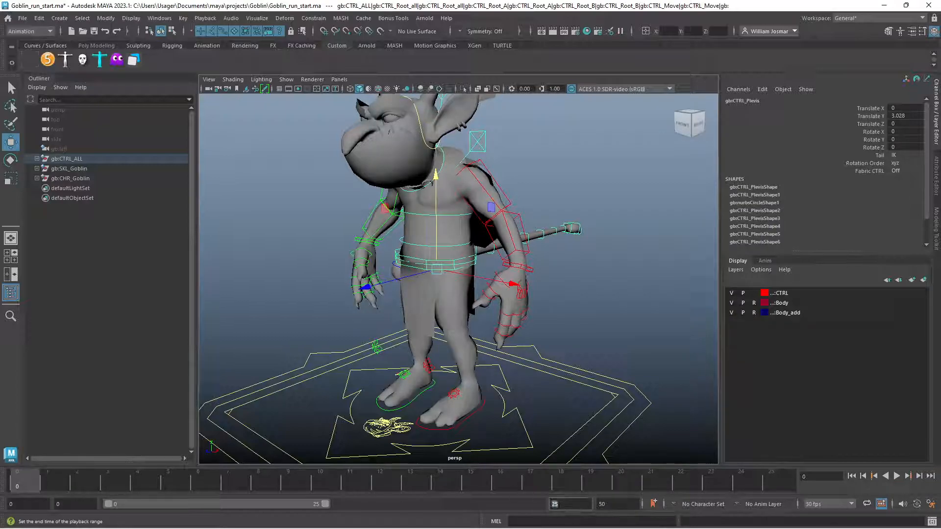
text(20)
key(Return)
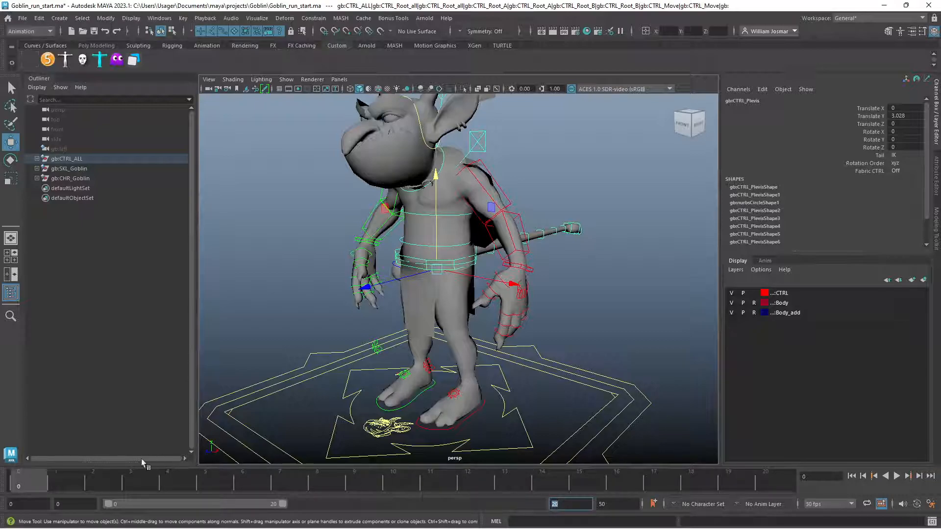
At frame 2, lower the pelvis control to a Translate Y of about -2.08 so the knees bend
drag(48, 479, 99, 486)
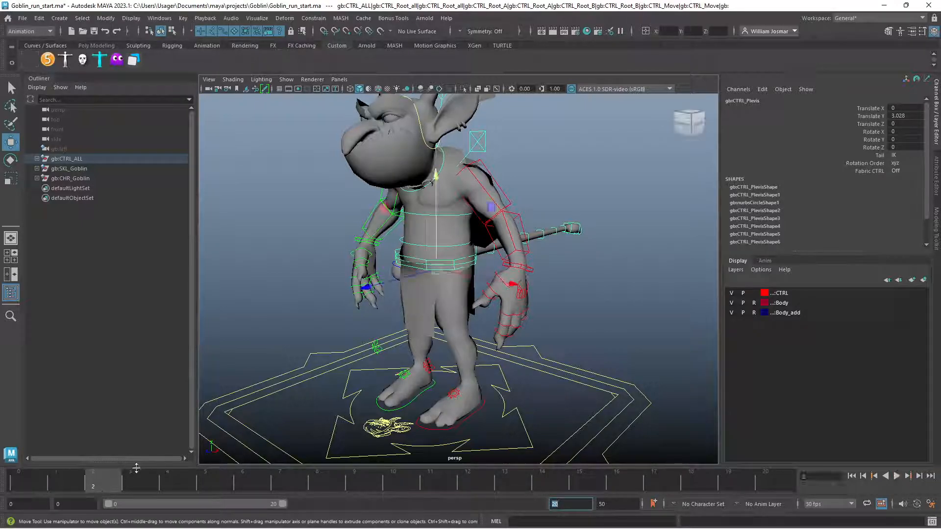
alt+drag(533, 353, 458, 346)
alt+right_drag(457, 346, 522, 349)
alt+drag(504, 343, 521, 348)
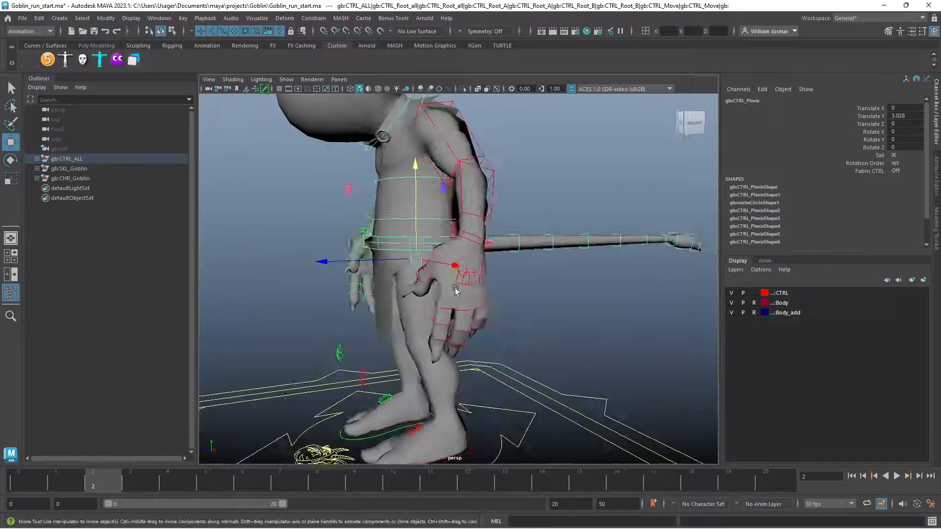
drag(417, 201, 488, 282)
alt+right_drag(487, 281, 509, 272)
alt+middle_drag(508, 272, 488, 223)
alt+drag(488, 223, 486, 183)
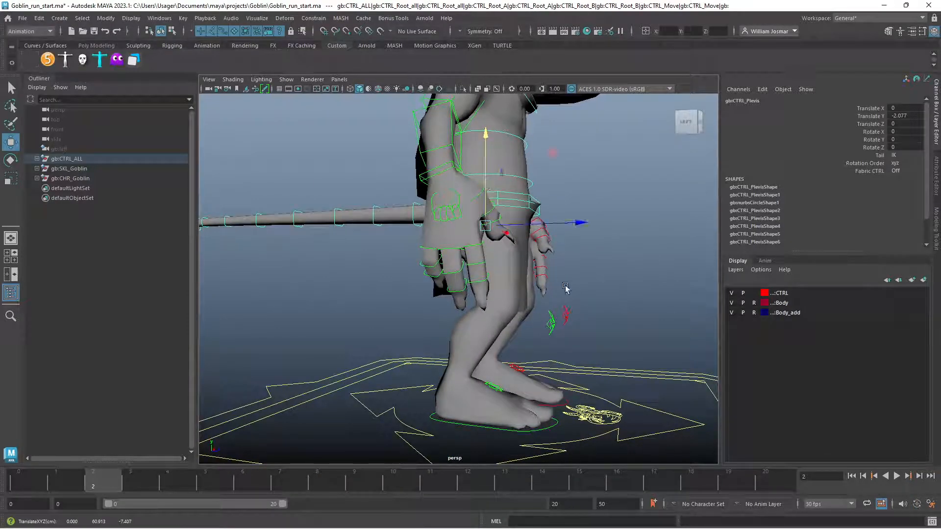
alt+right_drag(563, 287, 492, 283)
alt+middle_drag(508, 284, 498, 313)
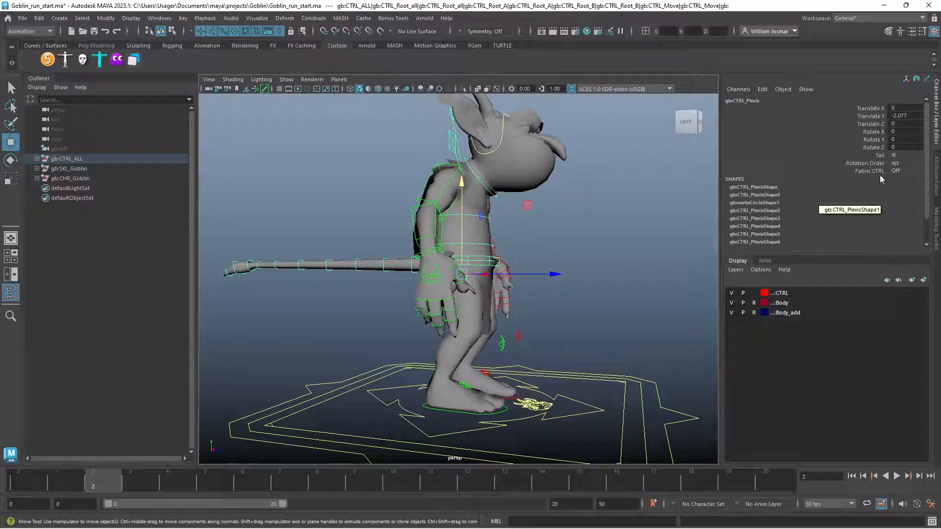
Set a key at frame 2 on only the pelvis control's Translate Y channel
click(862, 117)
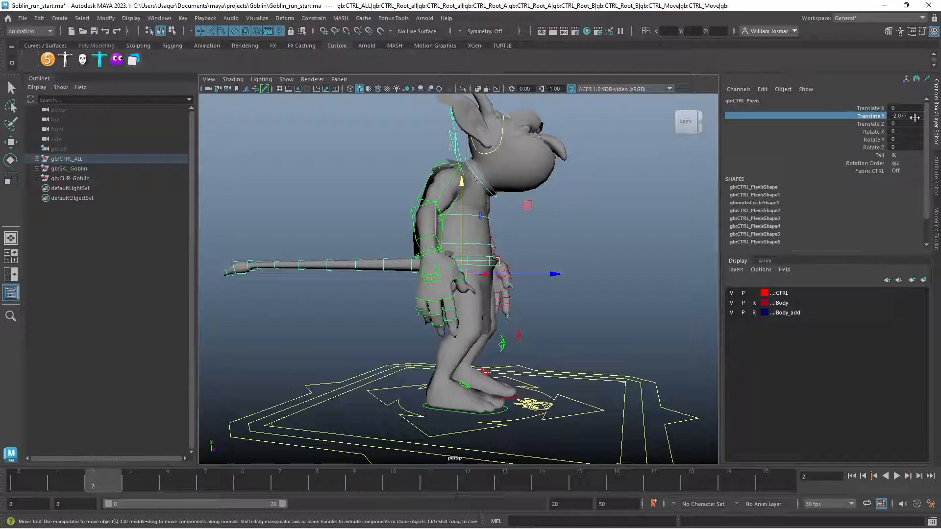
right_click(810, 117)
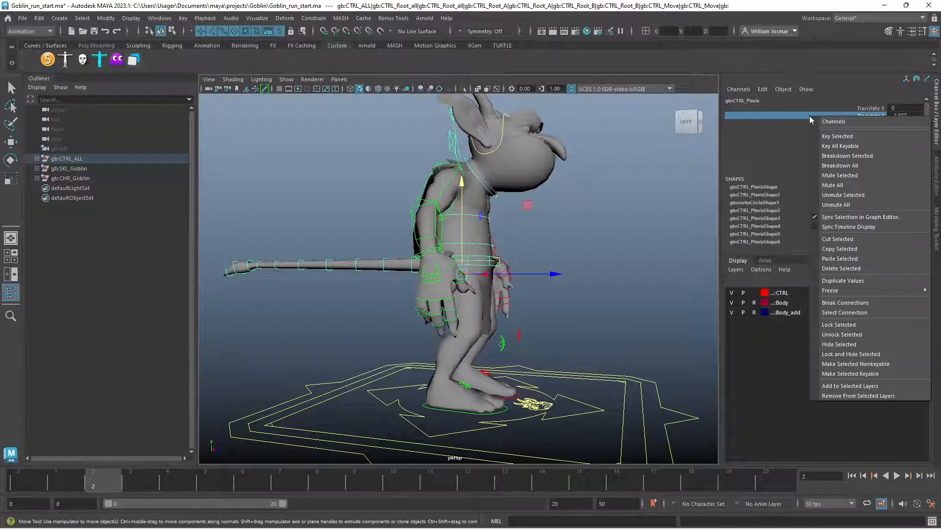
click(838, 136)
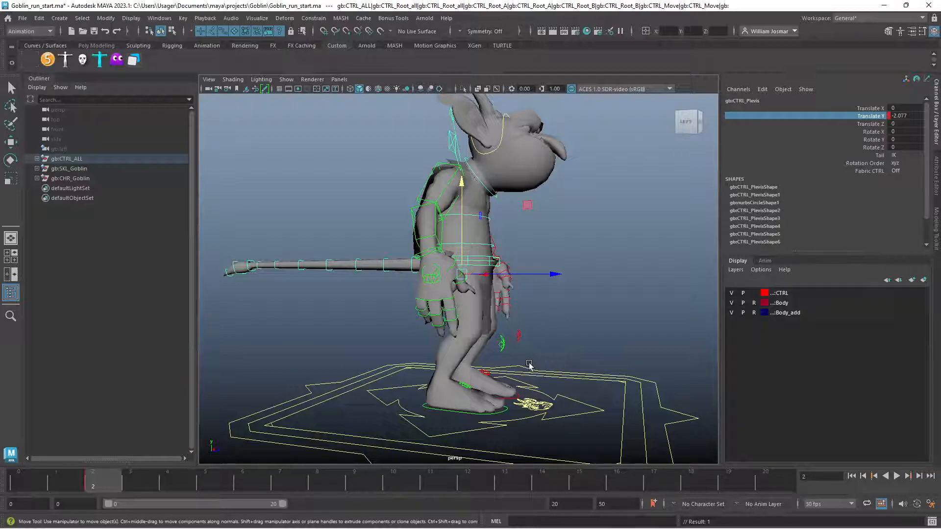
Turn on automatic keyframing and lower the pelvis at frame 2 to a Translate Y of about -3.27
click(916, 503)
drag(468, 248, 468, 252)
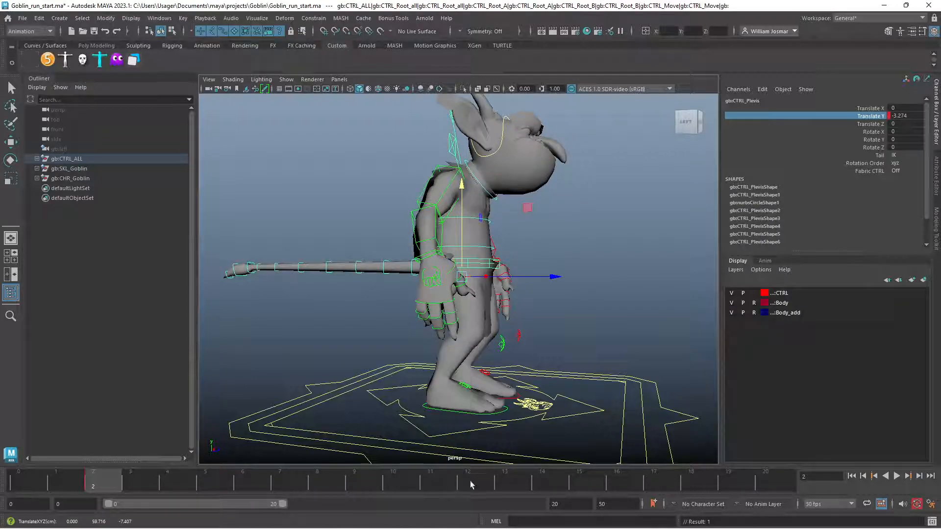
Key the same low pelvis Translate Y value at frame 12
click(470, 482)
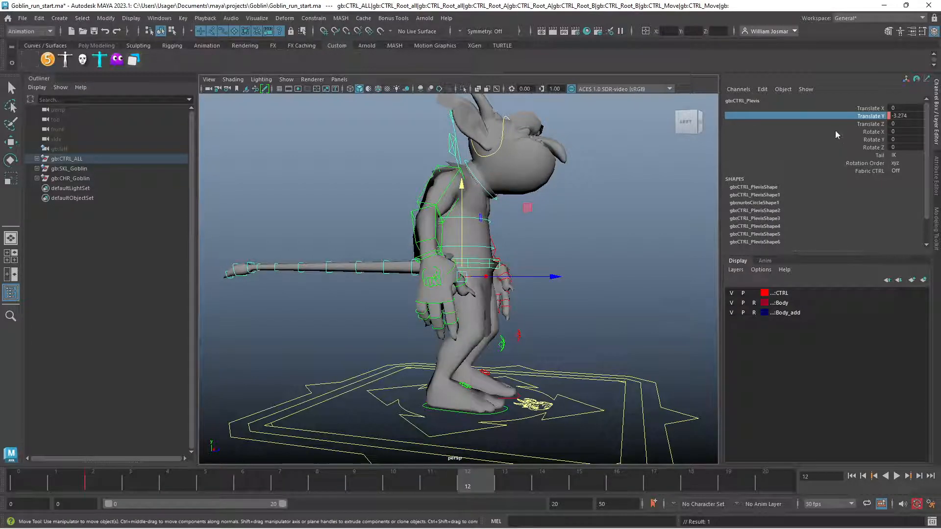
right_click(826, 116)
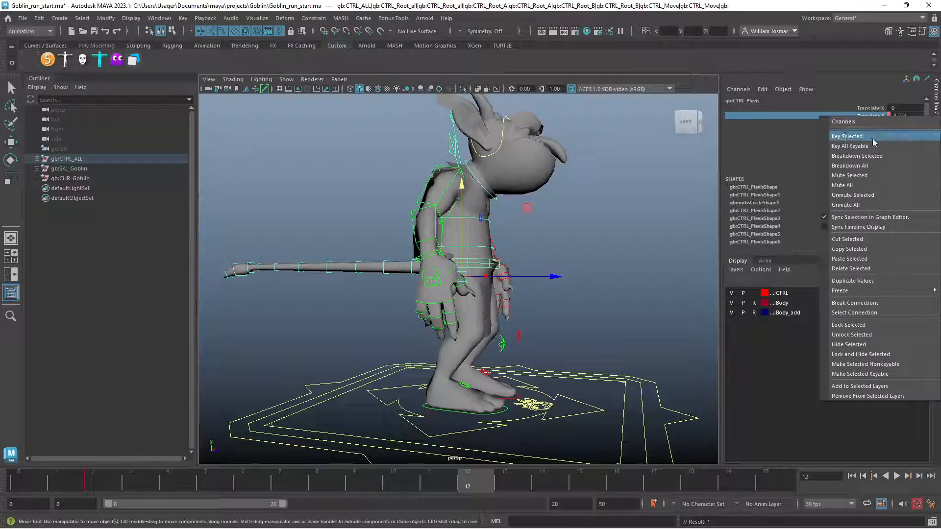
click(872, 140)
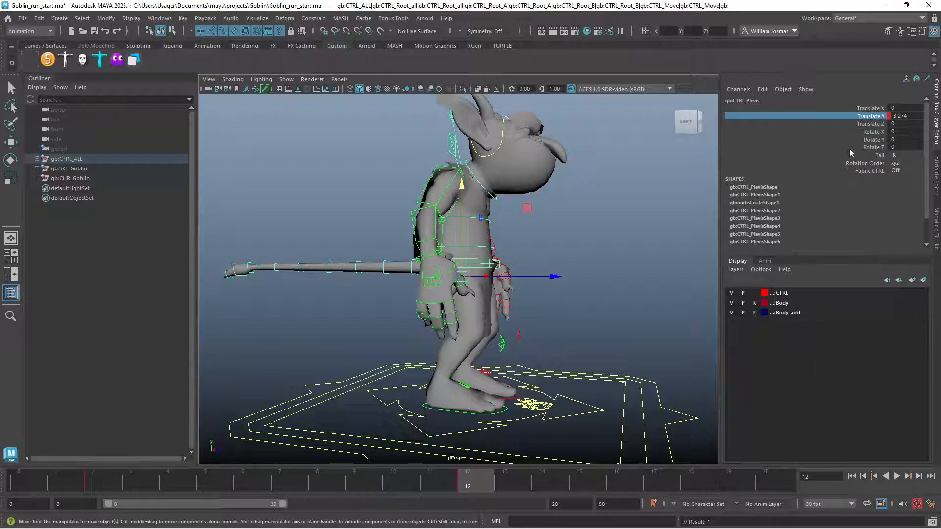
At frame 7, raise the pelvis control to a Translate Y of about 10.36
click(286, 486)
alt+drag(566, 364, 457, 296)
drag(452, 258, 574, 275)
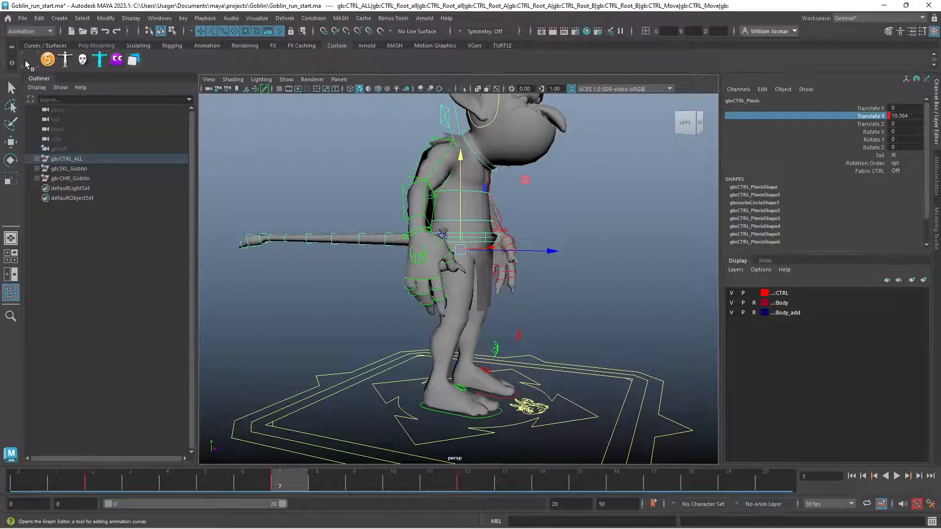
Open the Graph Editor and bring the whole pelvis Translate Y curve into view
click(160, 18)
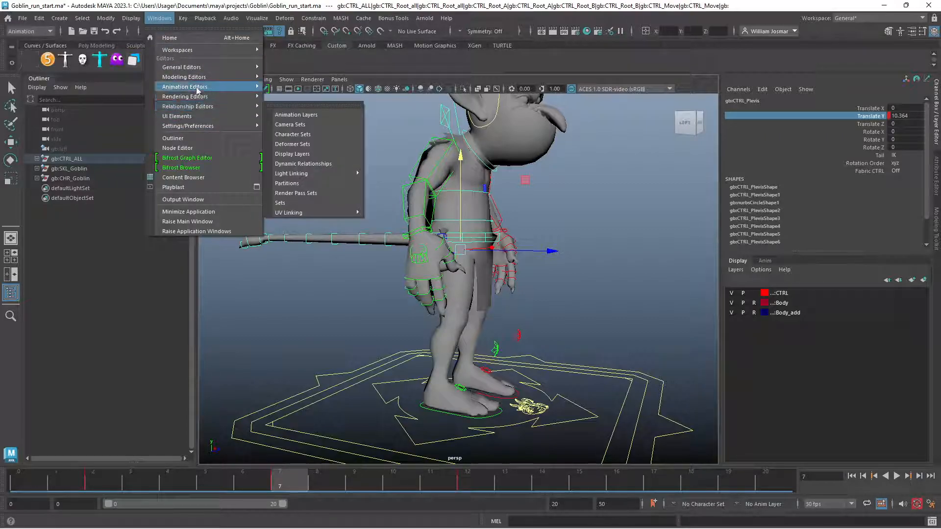
mouse_move(198, 88)
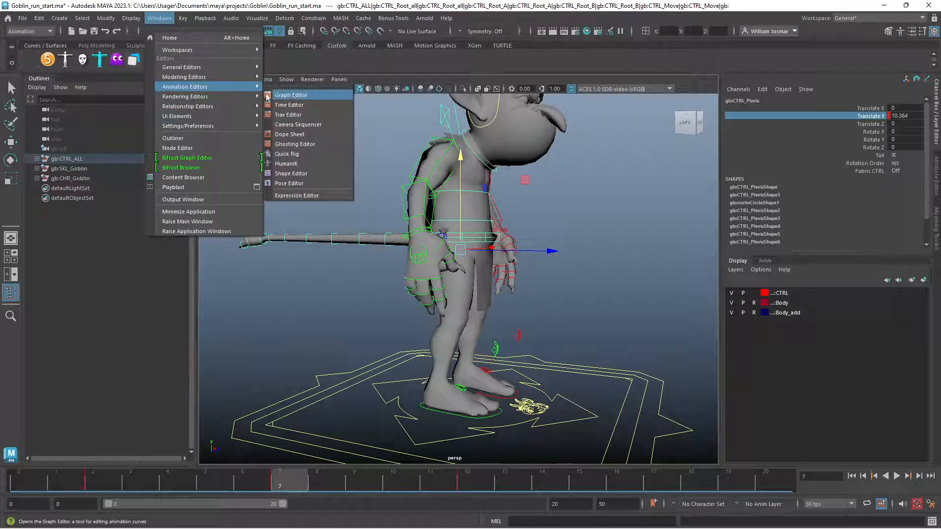
click(32, 57)
drag(332, 180, 365, 152)
drag(845, 142, 533, 242)
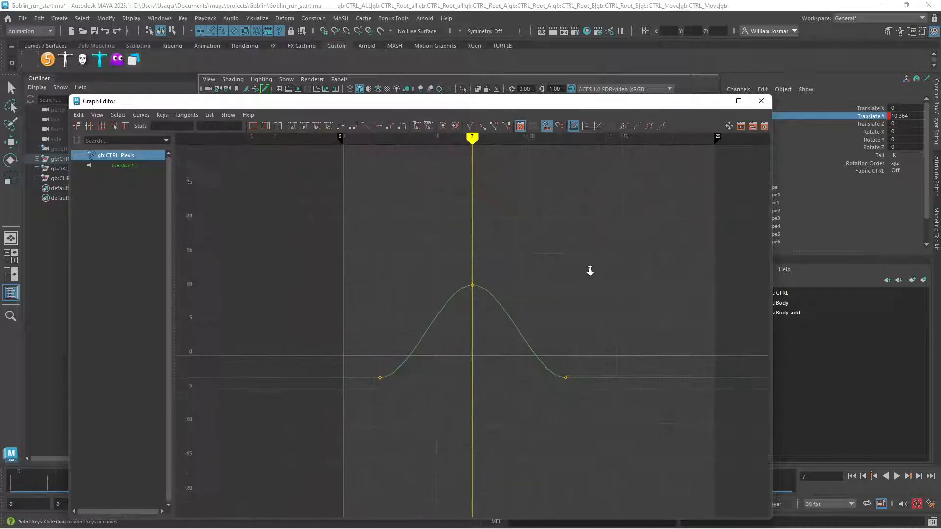
scroll(590, 271, down, 3)
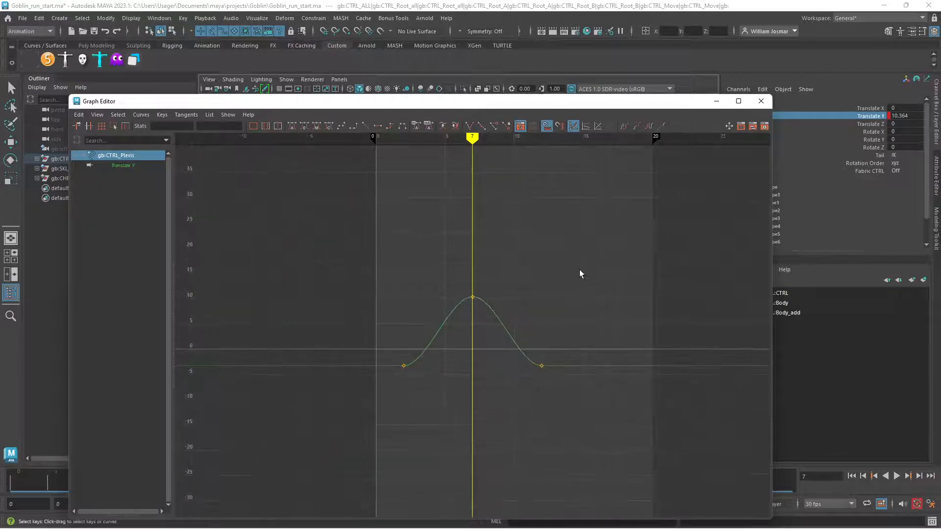
Set both the pre-infinity and post-infinity of the pelvis Translate Y curve to Cycle
click(625, 128)
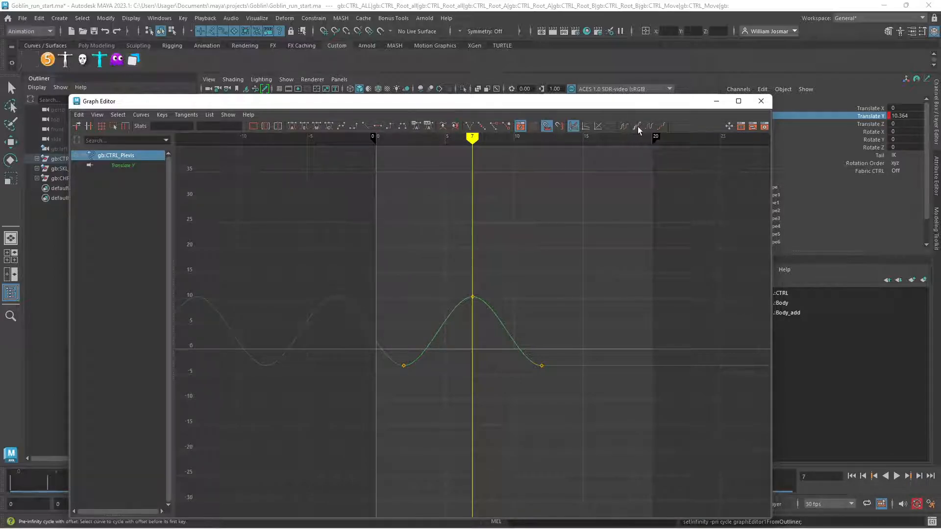
click(648, 126)
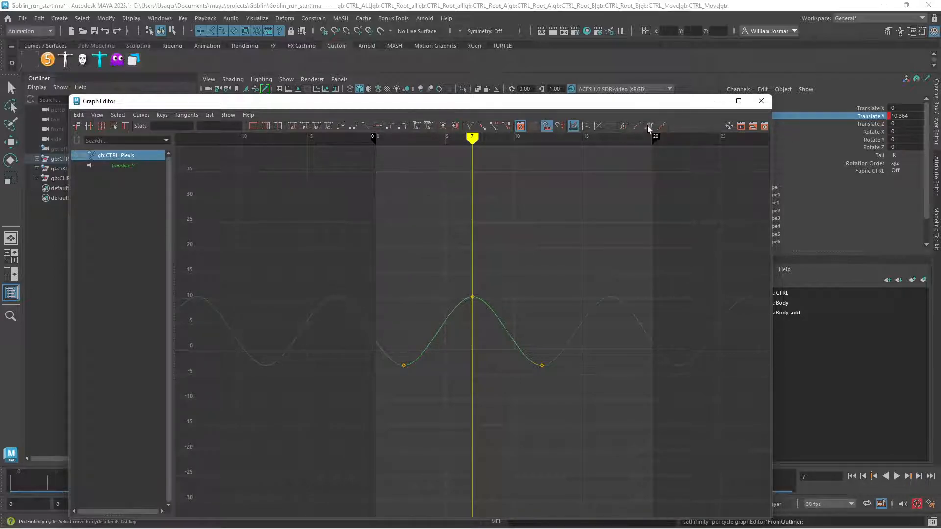
click(141, 115)
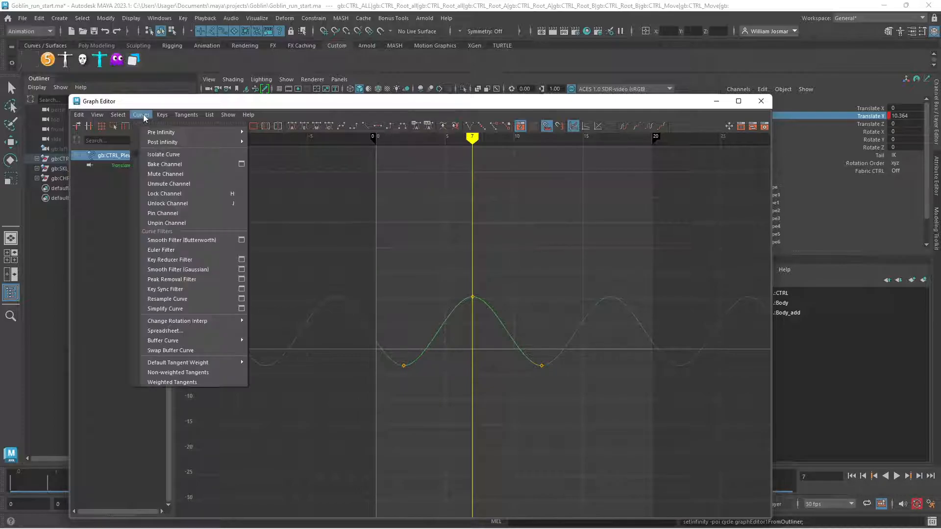
mouse_move(161, 132)
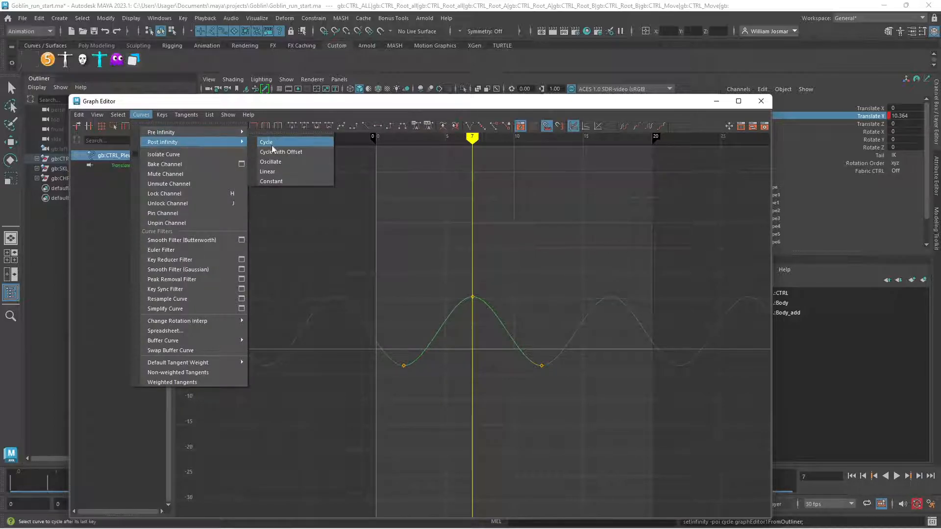
click(445, 104)
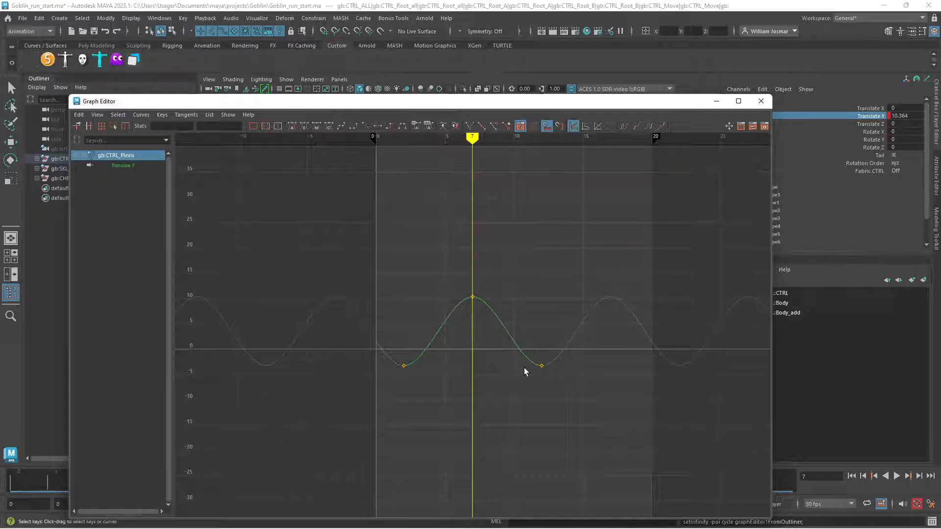
Uncover the viewport and play the animation to check the pelvis's looping up-and-down motion
drag(518, 101, 939, 113)
click(897, 476)
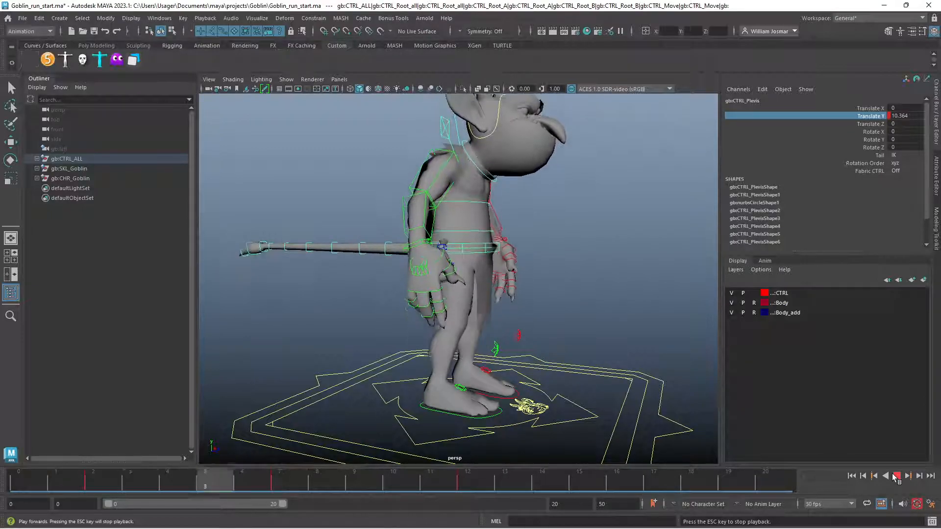
click(897, 476)
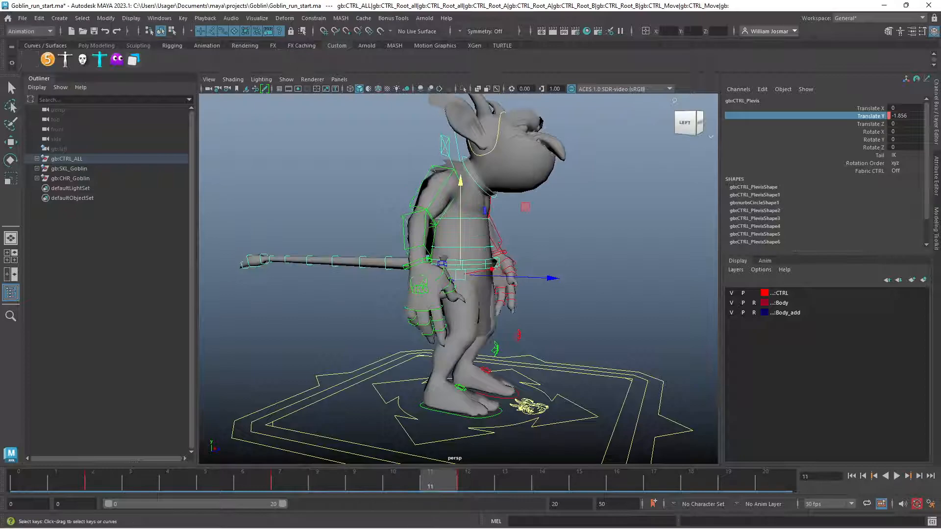
Examine the pelvis Translate Y curve in the Graph Editor, inspecting the low keys at frames 2 and 12 and the peak key at frame 7
drag(940, 94, 325, 94)
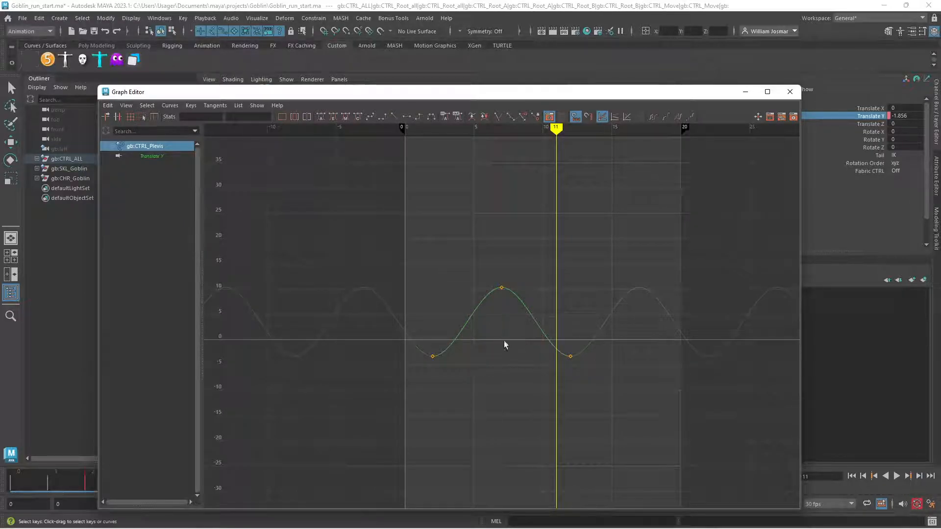
drag(556, 314, 558, 307)
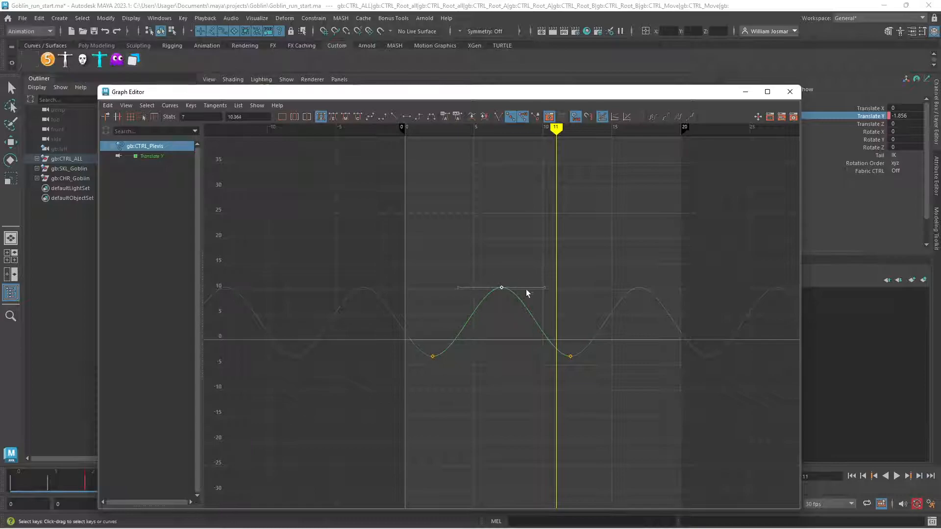
drag(425, 98, 940, 153)
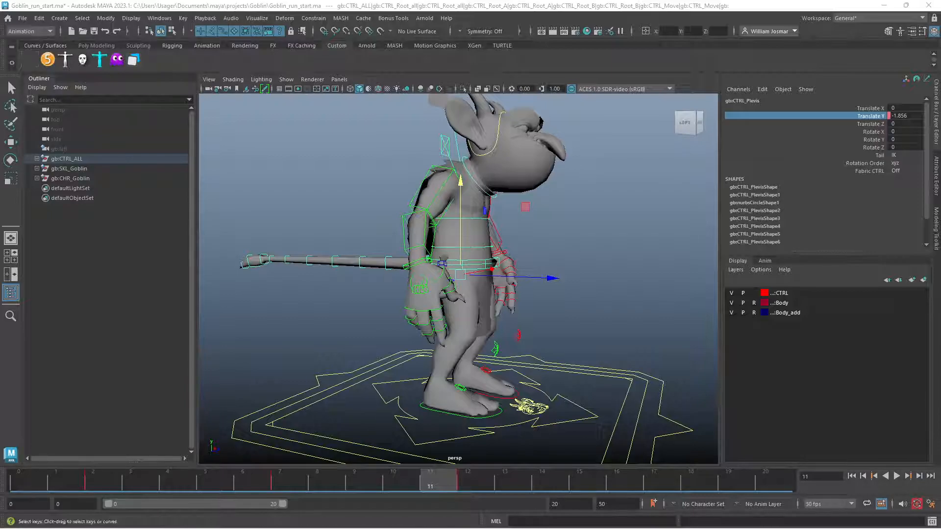
drag(940, 131, 386, 103)
drag(507, 356, 688, 359)
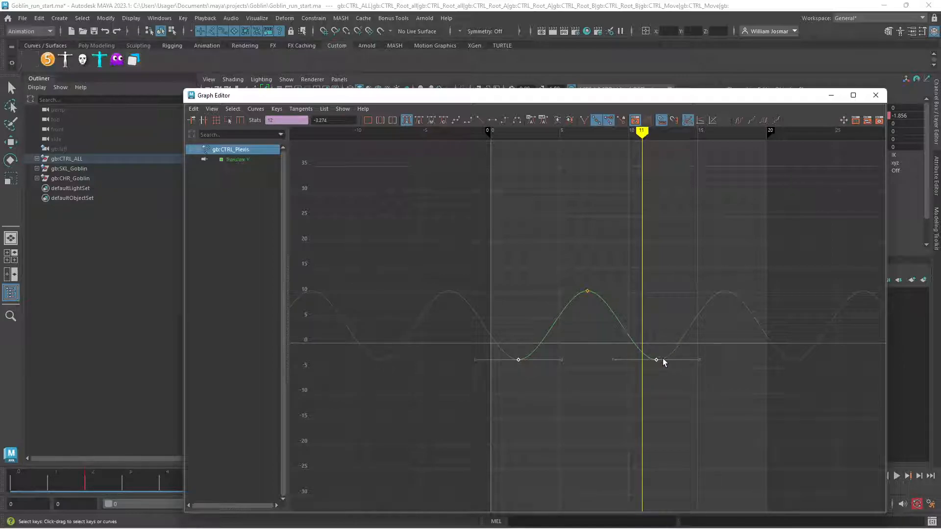
click(555, 283)
drag(630, 310, 630, 310)
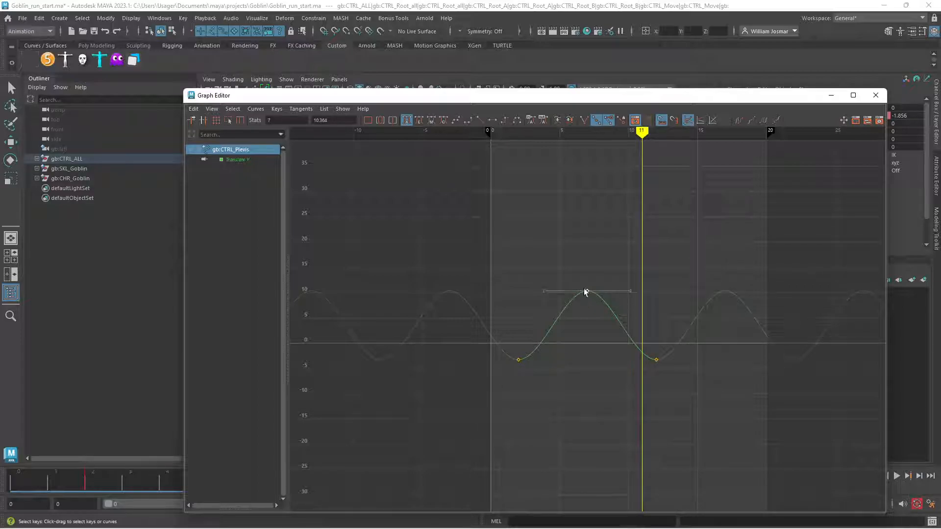
Convert the pelvis Translate Y curve to weighted tangents and lengthen the tangent handles of the peak key at frame 7
drag(540, 256, 611, 304)
click(255, 109)
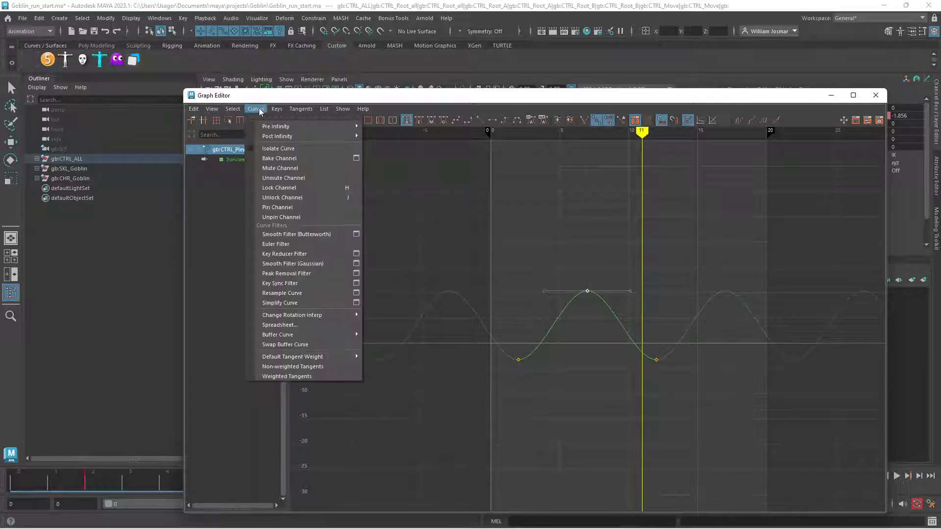
click(294, 376)
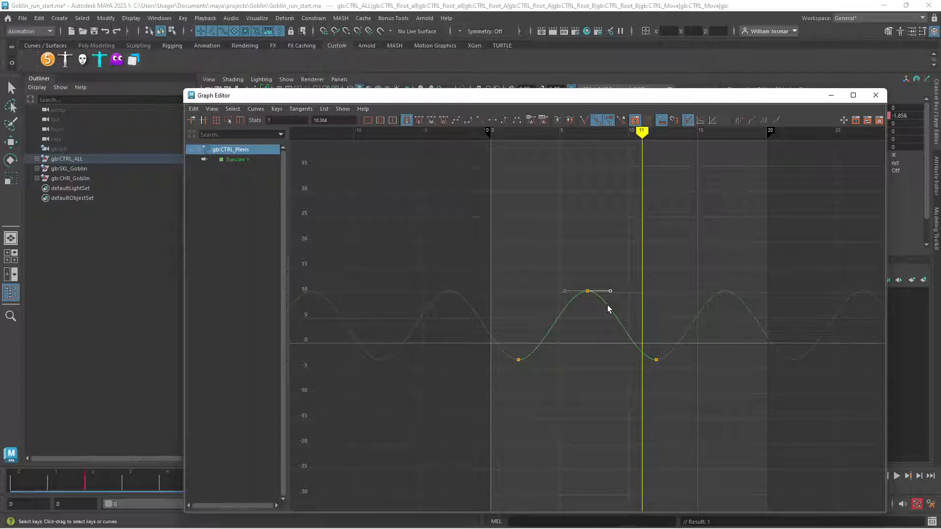
shift+middle_drag(488, 247, 524, 248)
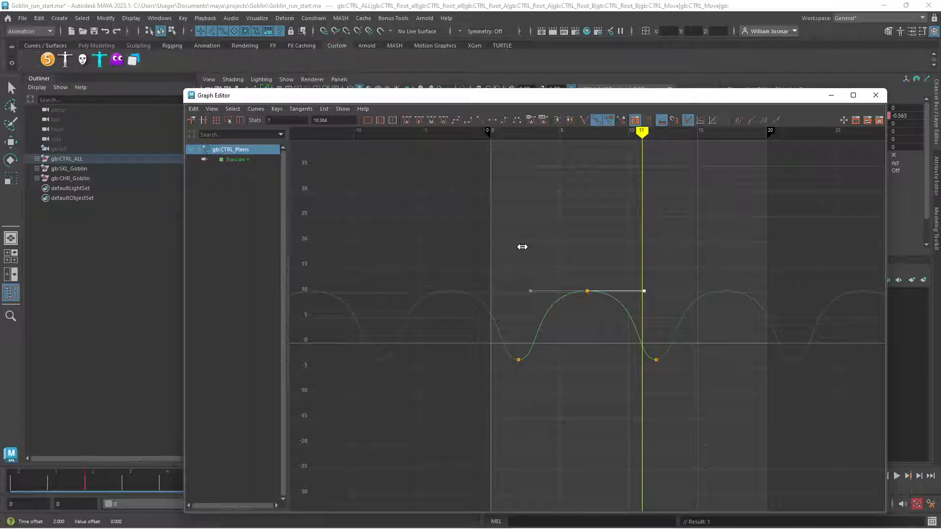
Uncover the viewport and play the animation, checking the pelvis bounce from the front and from the side
drag(723, 101, 940, 94)
alt+drag(631, 301, 552, 300)
click(896, 476)
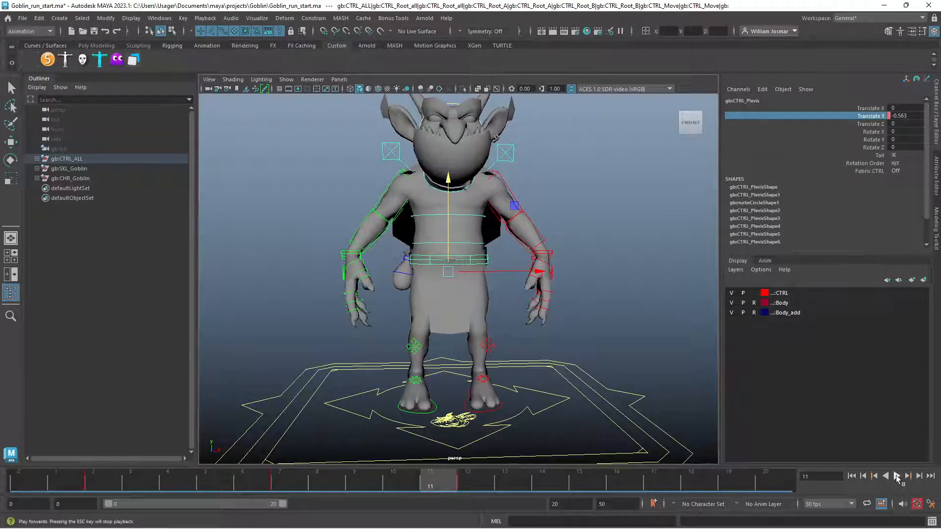
alt+right_drag(562, 317, 495, 298)
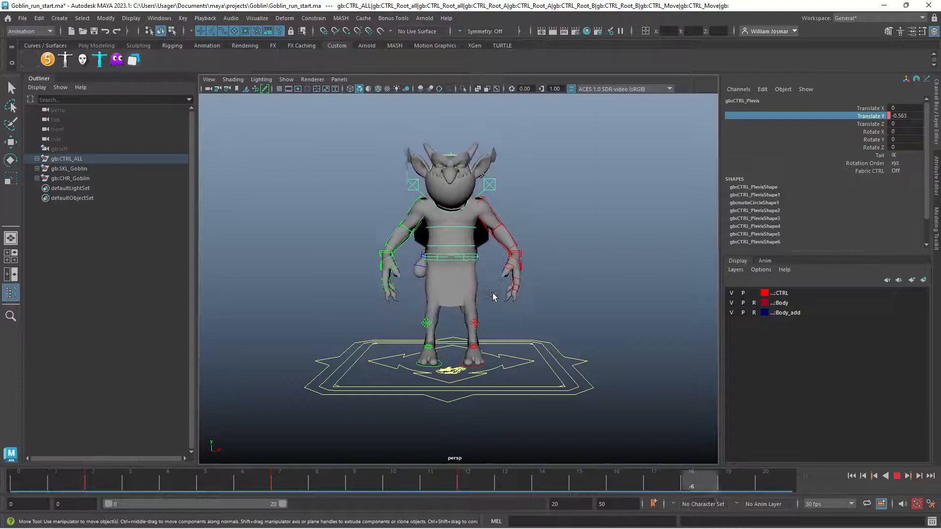
alt+drag(562, 292, 670, 300)
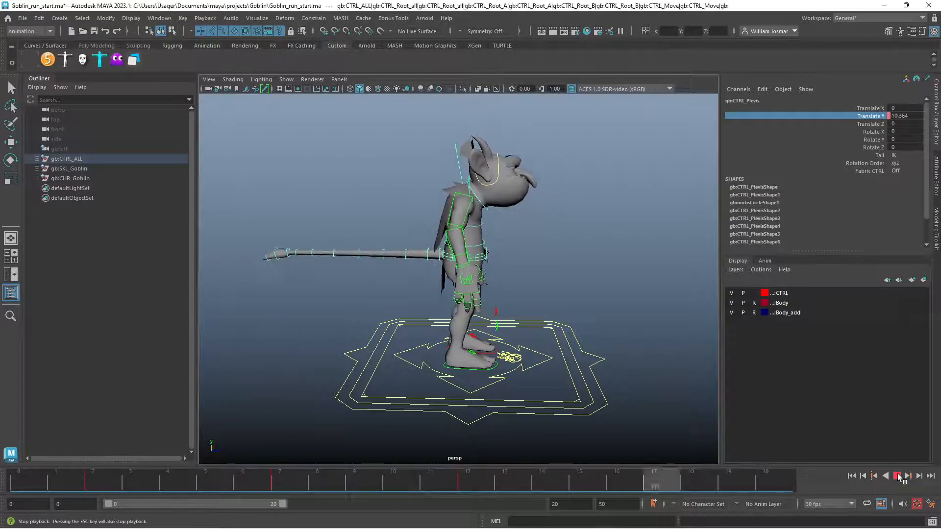
click(897, 476)
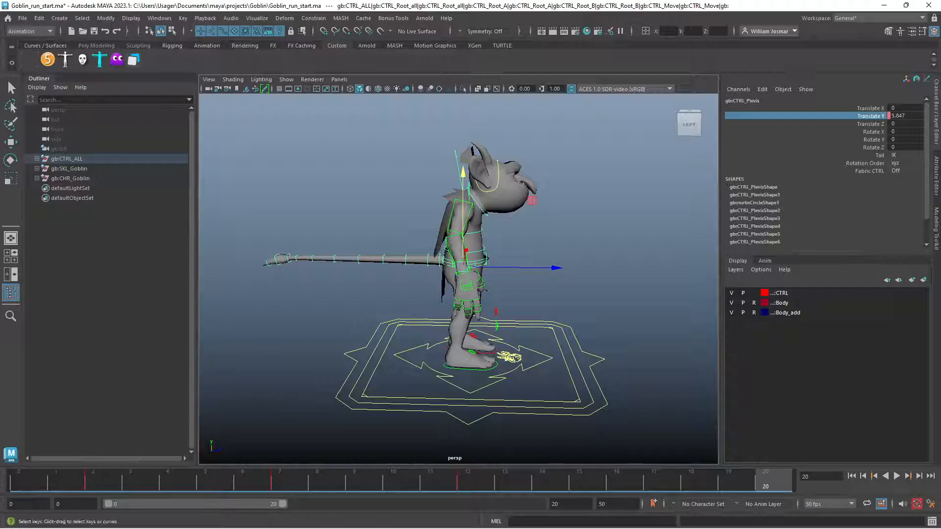
Switch to the orthographic side view and play the pelvis animation there
key(space)
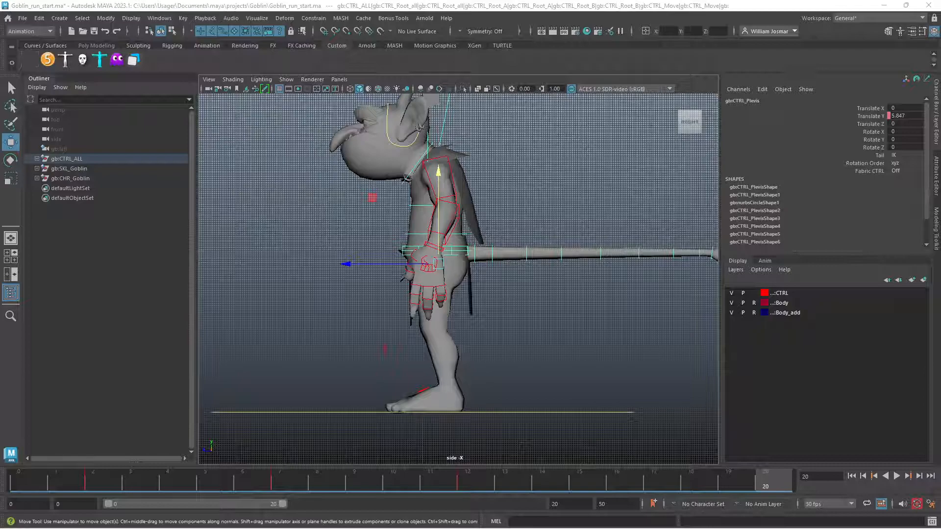
mouse_move(940, 88)
mouse_down()
mouse_move(704, 88)
mouse_move(881, 92)
mouse_move(940, 81)
mouse_up()
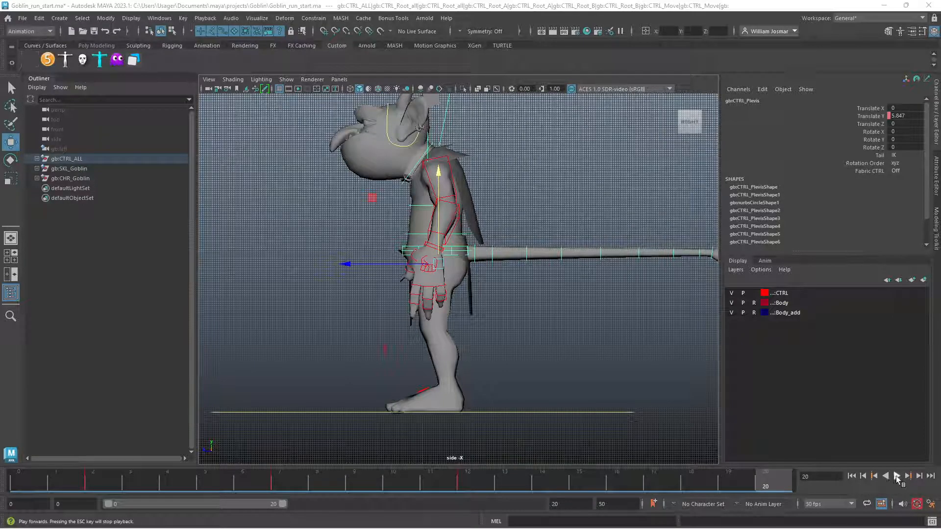
click(897, 477)
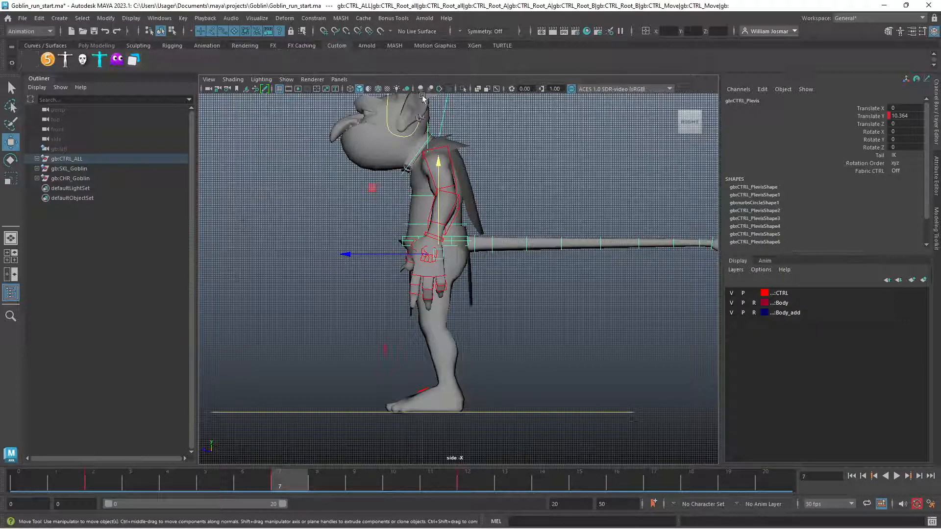
click(897, 476)
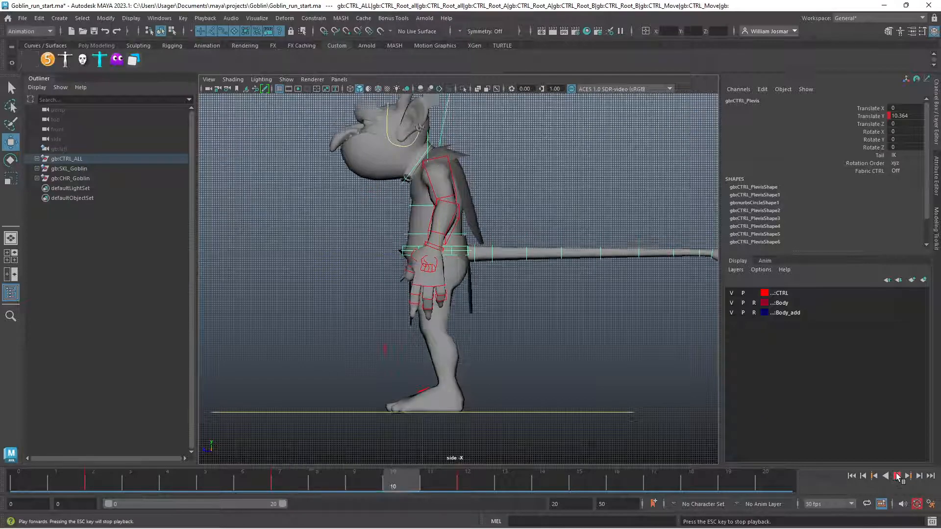
Scrub between frames 7 and 10 to examine how the pelvis drops from its highest position
click(296, 479)
mouse_move(297, 479)
mouse_down()
mouse_move(120, 483)
mouse_move(470, 492)
mouse_move(311, 475)
mouse_move(273, 479)
mouse_move(480, 488)
mouse_move(159, 477)
mouse_move(410, 493)
mouse_up()
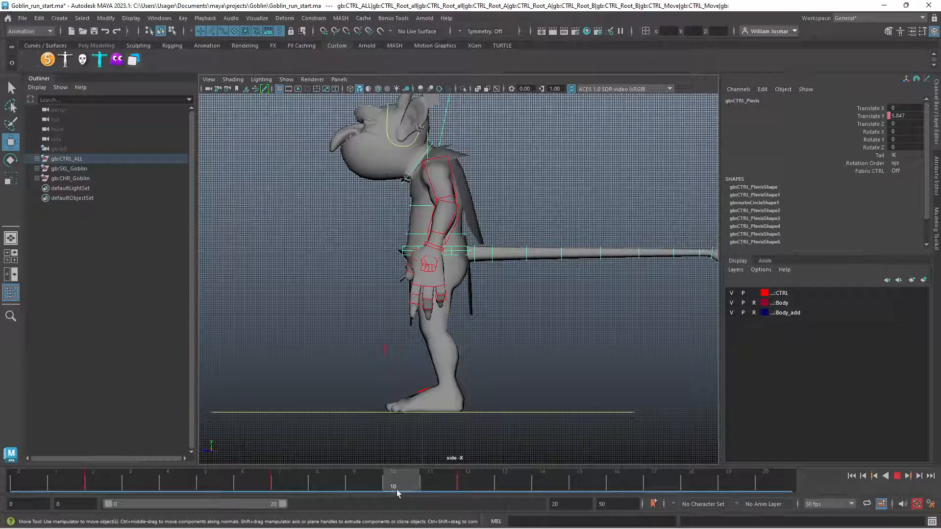
click(375, 489)
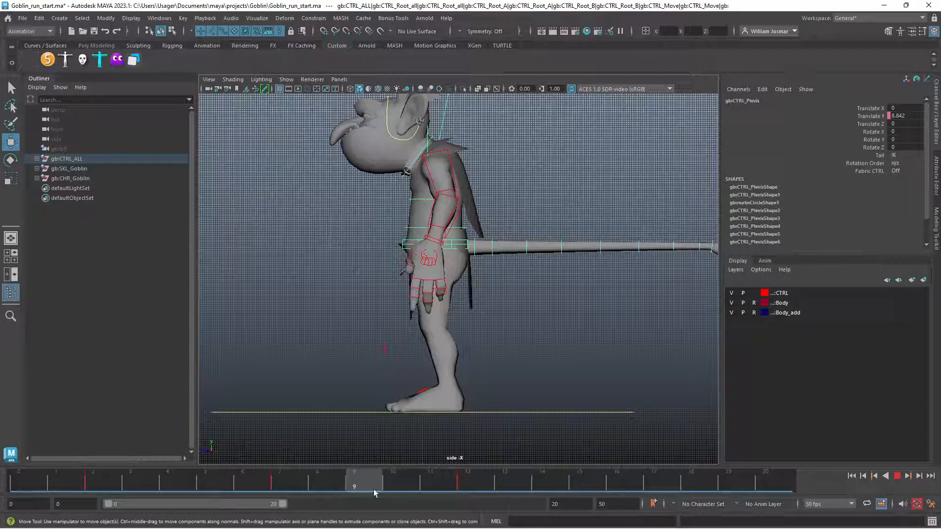
click(399, 489)
mouse_move(399, 489)
mouse_down()
mouse_move(473, 491)
mouse_move(383, 486)
mouse_up()
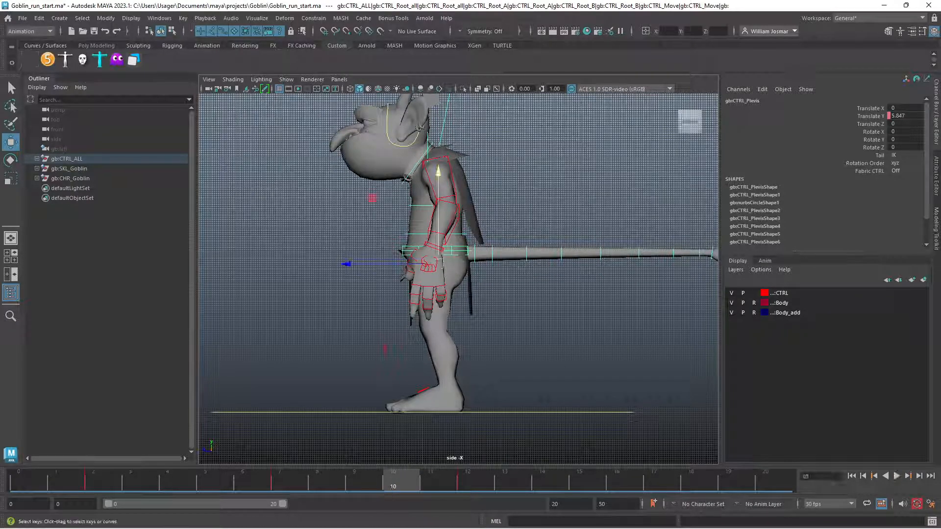
At frame 7, lower the peak key of the pelvis Translate Y curve to about 3.973 in the Graph Editor
drag(398, 484, 296, 482)
drag(940, 122, 323, 104)
drag(143, 93, 356, 176)
drag(624, 302, 669, 257)
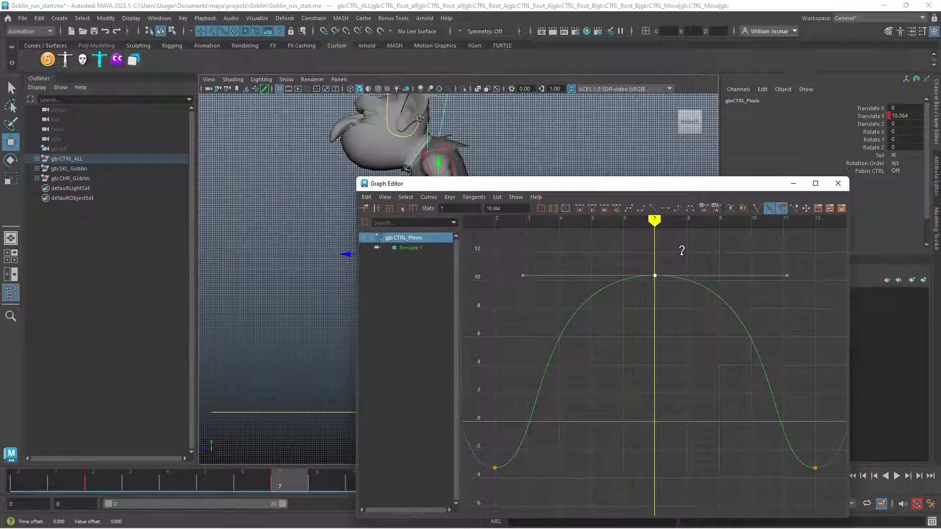
middle_drag(682, 258, 681, 347)
key(f)
Move the Graph Editor off the goblin and play the animation to check the reduced pelvis bounce
drag(634, 187, 713, 82)
drag(291, 475, 716, 505)
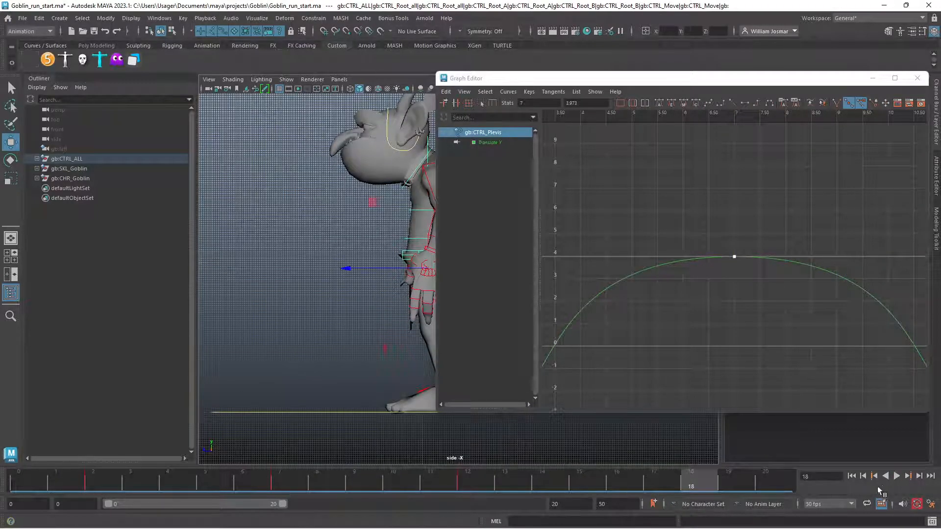
click(900, 481)
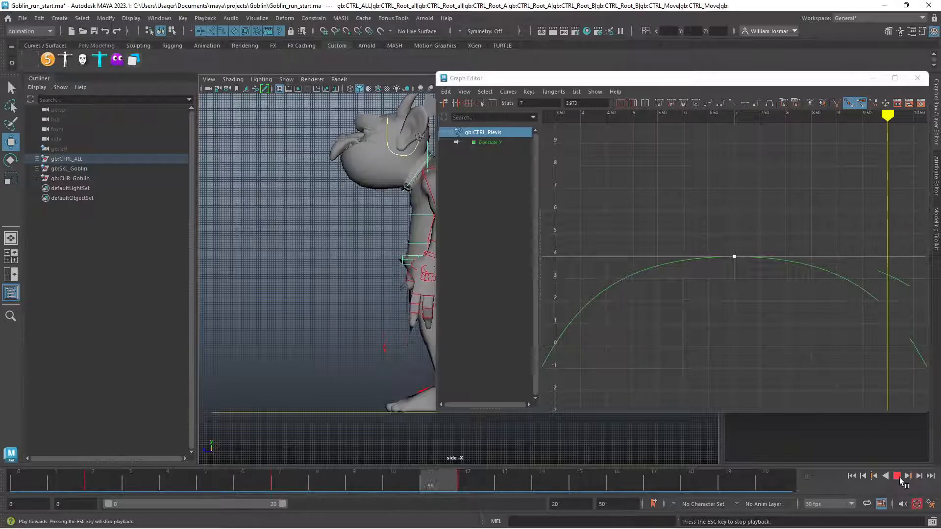
click(898, 478)
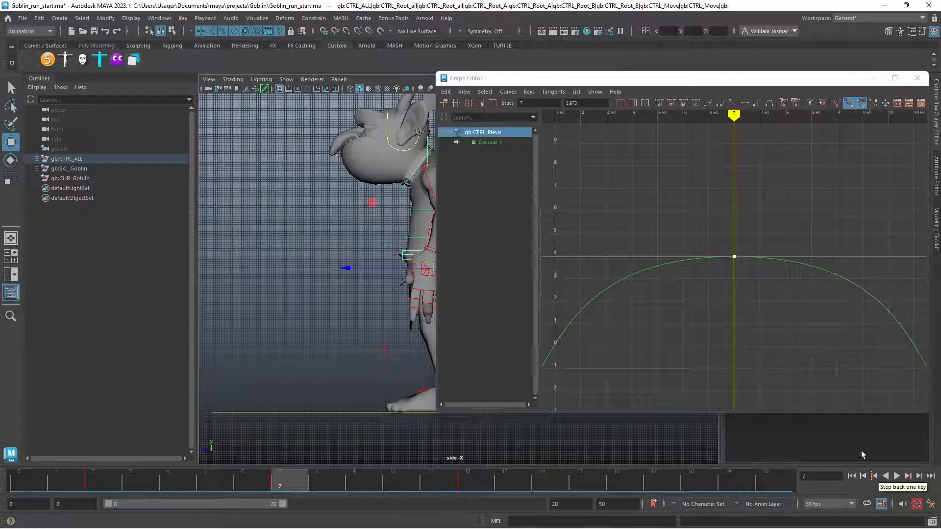
Show the whole Translate Y curve and slightly shorten the tangent handles of the frame 7 peak key
drag(605, 81, 441, 77)
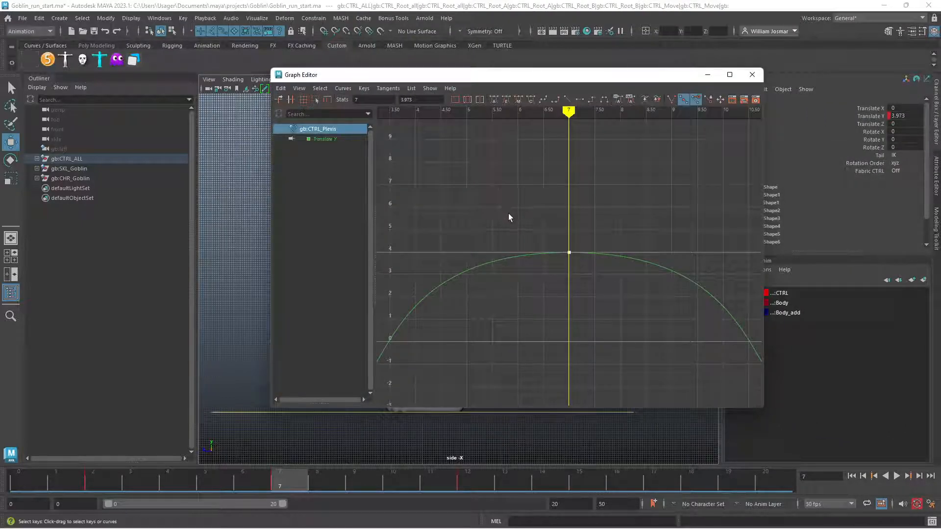
alt+right_drag(561, 260, 549, 255)
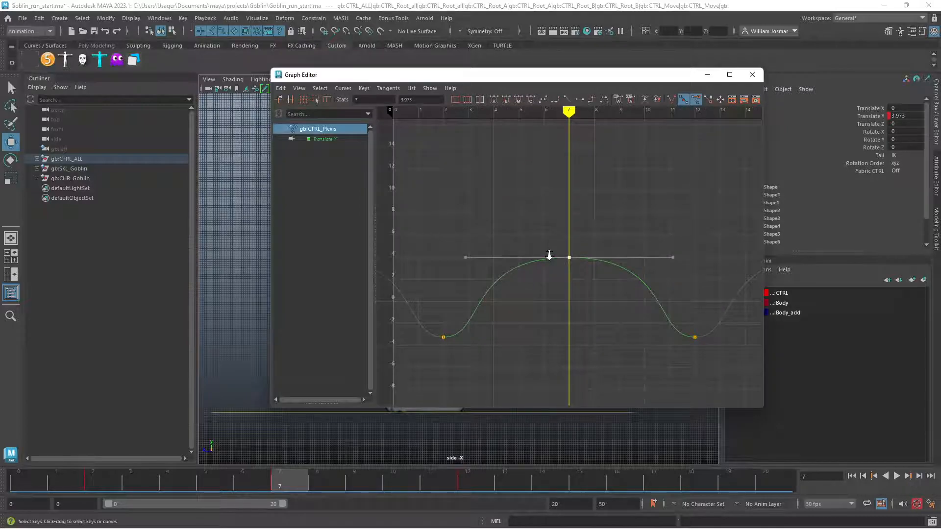
shift+middle_drag(690, 242, 679, 241)
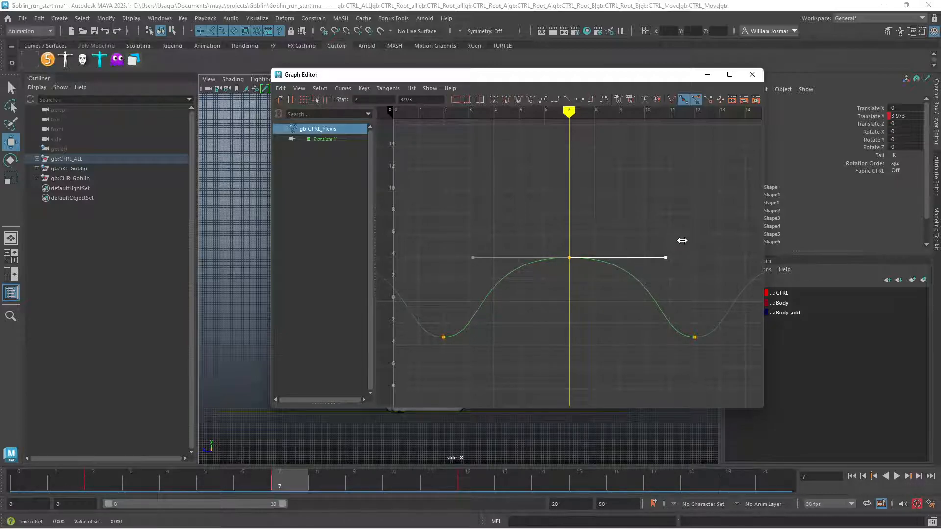
Shorten the tangent handles of both low keys at frames 2 and 12, undoing the overly short version
drag(430, 354, 719, 317)
drag(484, 349, 485, 348)
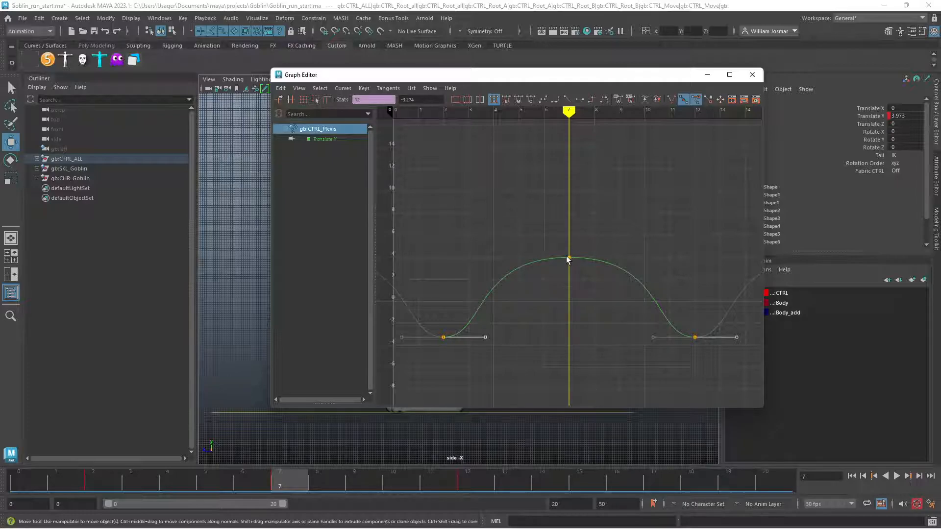
shift+middle_drag(694, 367, 648, 366)
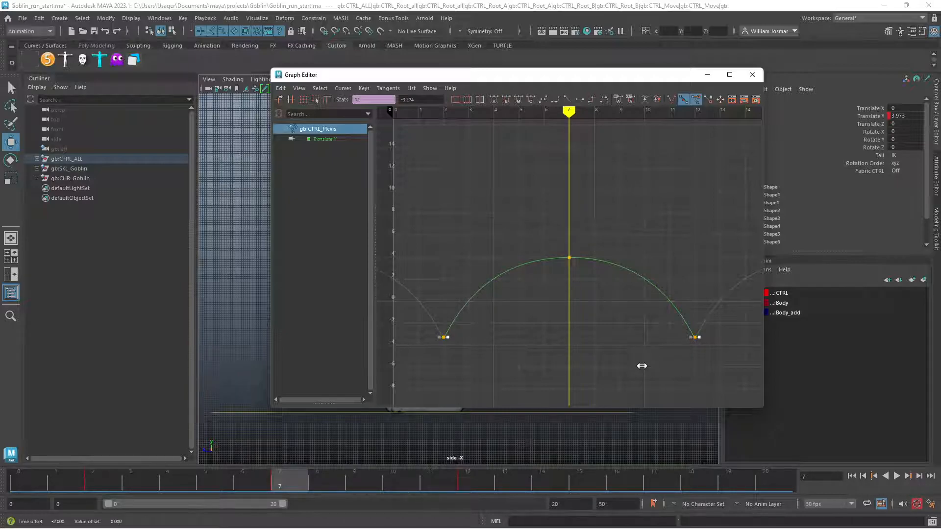
shift+middle_drag(642, 366, 656, 363)
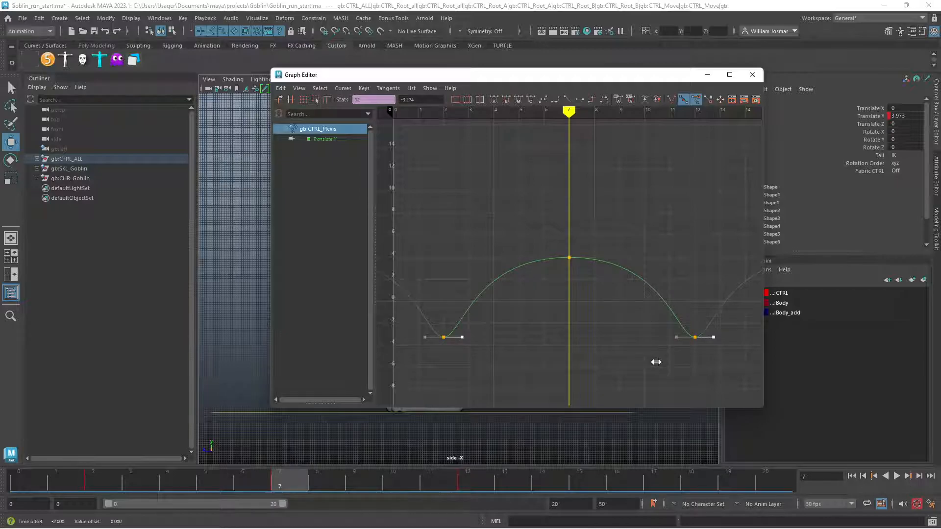
key(ctrl+z)
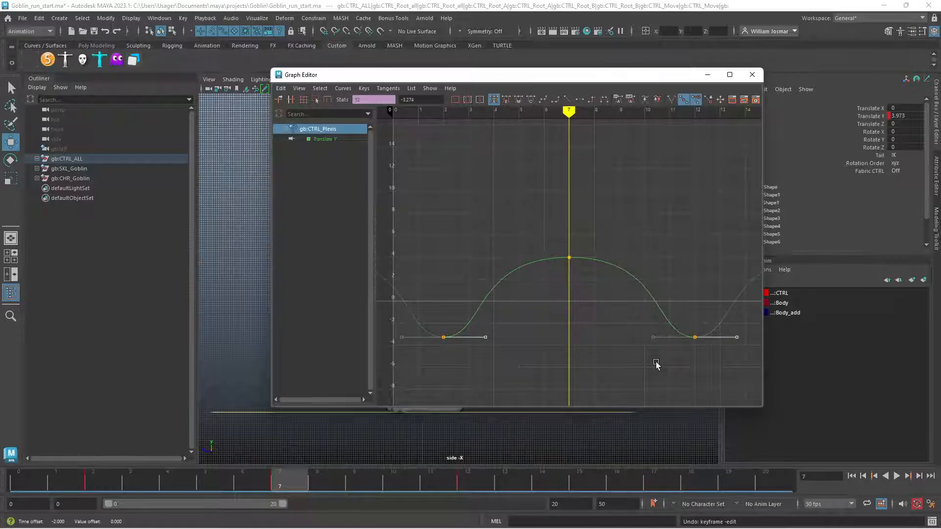
shift+middle_drag(653, 358, 644, 363)
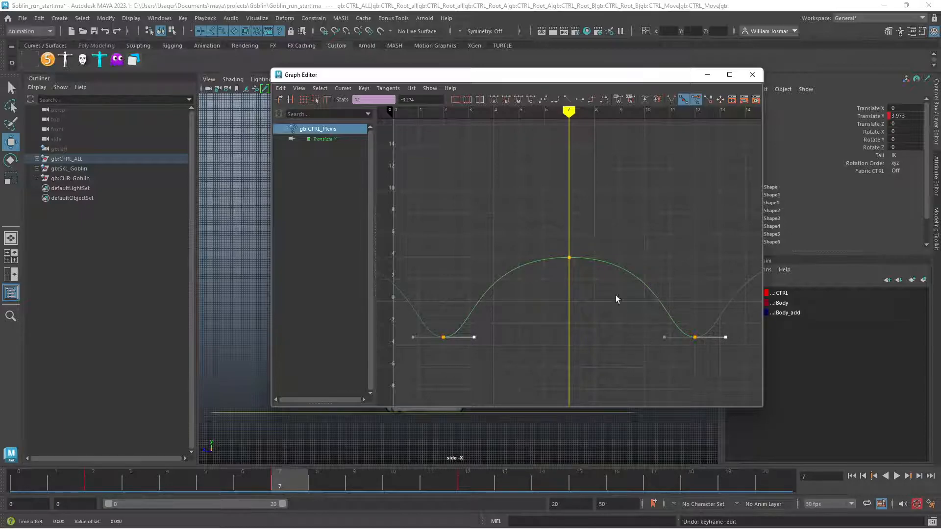
Reselect the tangent handles of the frame 2 and 12 low keys and shorten them slightly further
drag(548, 287, 548, 286)
drag(637, 257, 639, 266)
shift+middle_drag(652, 268, 647, 270)
drag(432, 349, 725, 313)
drag(481, 342, 472, 349)
shift+drag(729, 328, 716, 349)
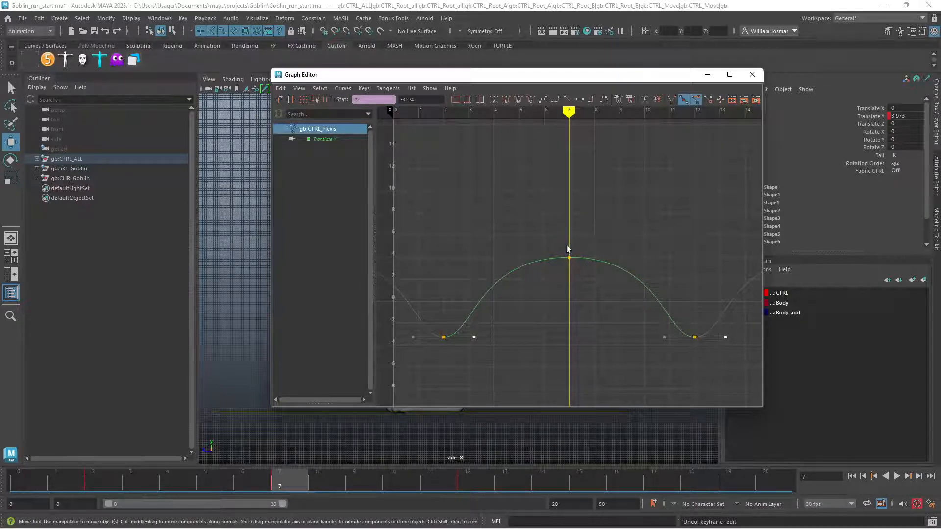
shift+middle_drag(580, 303, 580, 300)
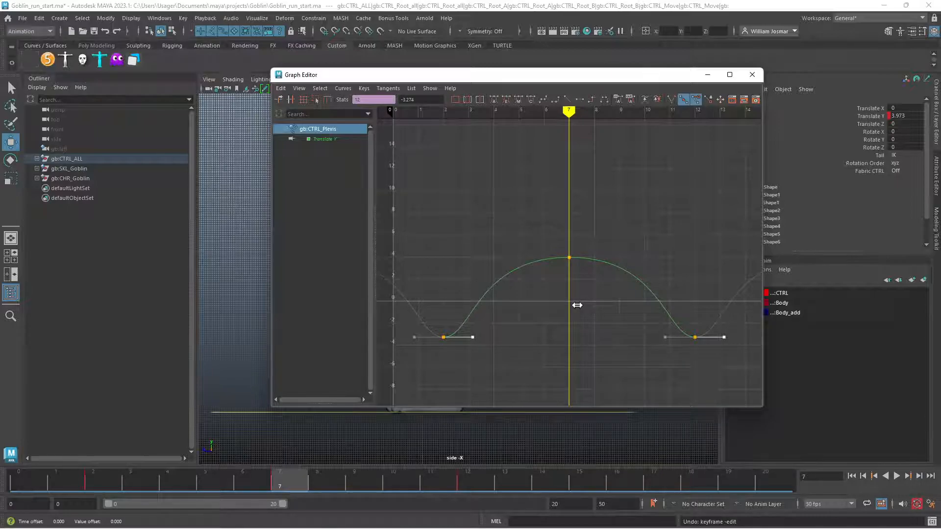
Uncover the viewport and tilt the goblin's pelvis control forward at frame 7 to a Rotate X of about 24.48
drag(456, 78, 937, 104)
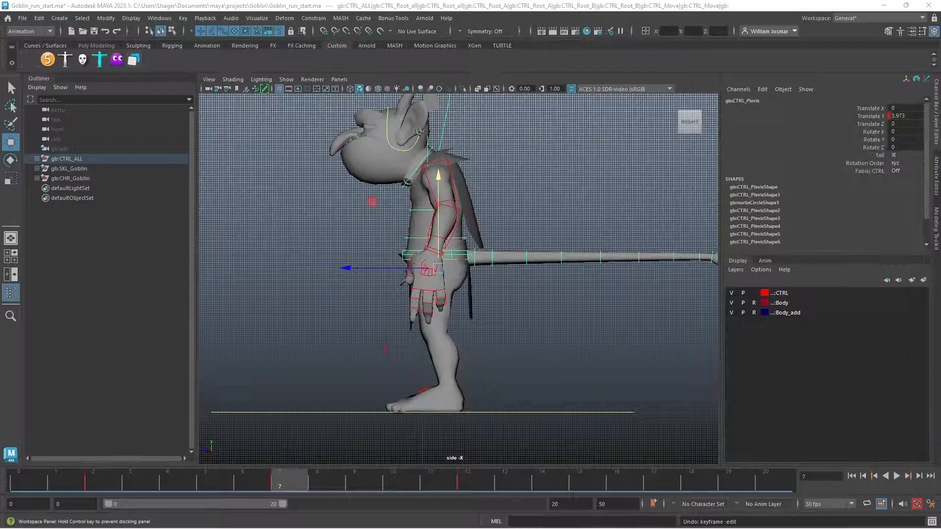
click(517, 333)
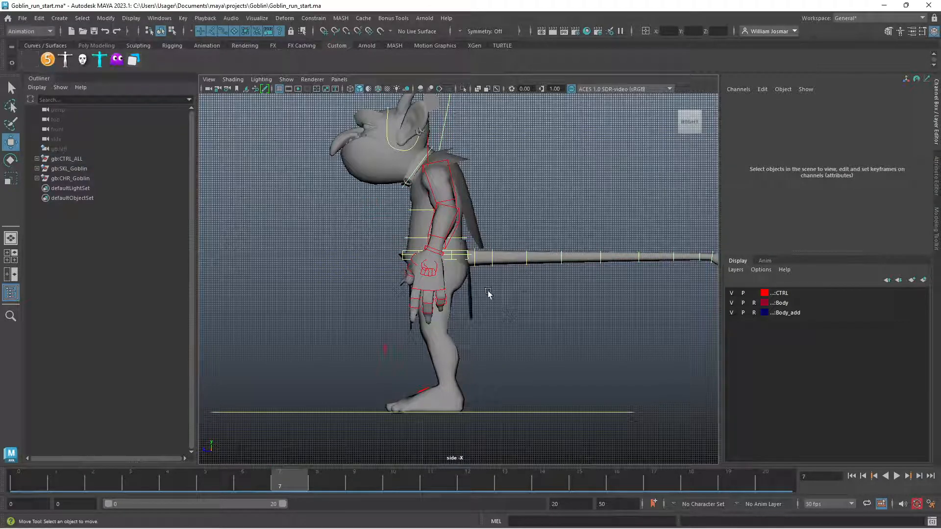
click(467, 260)
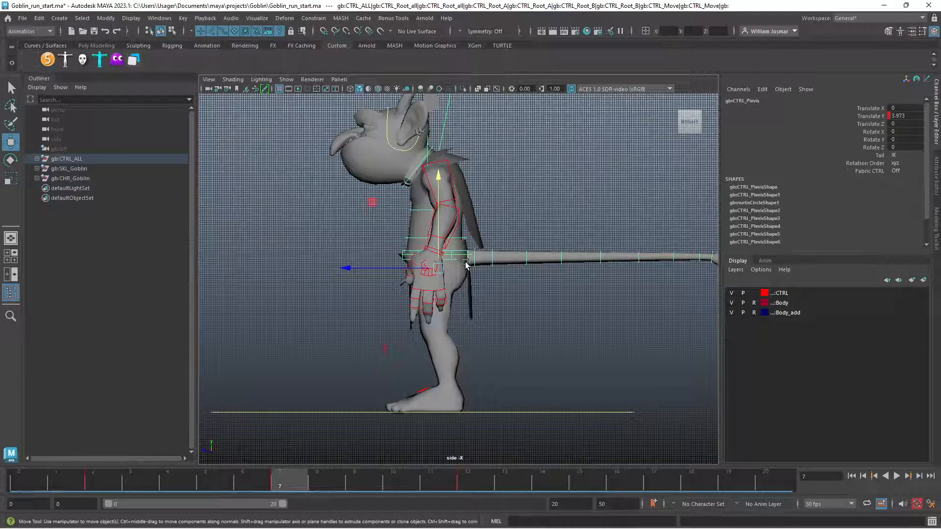
key(e)
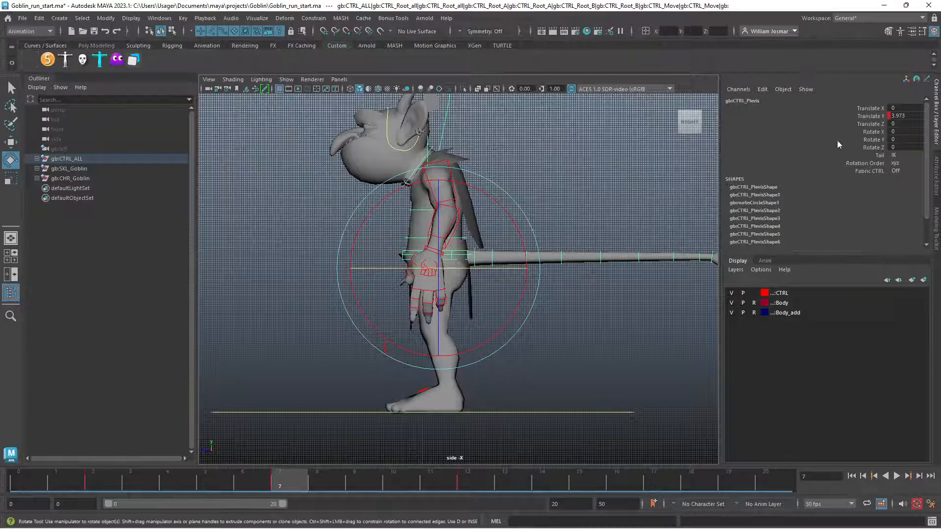
click(876, 131)
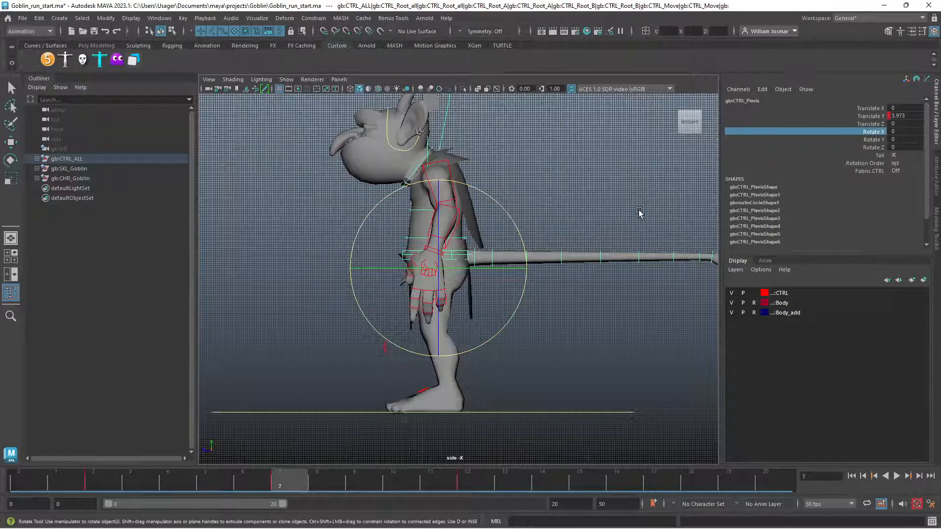
middle_drag(637, 212, 628, 212)
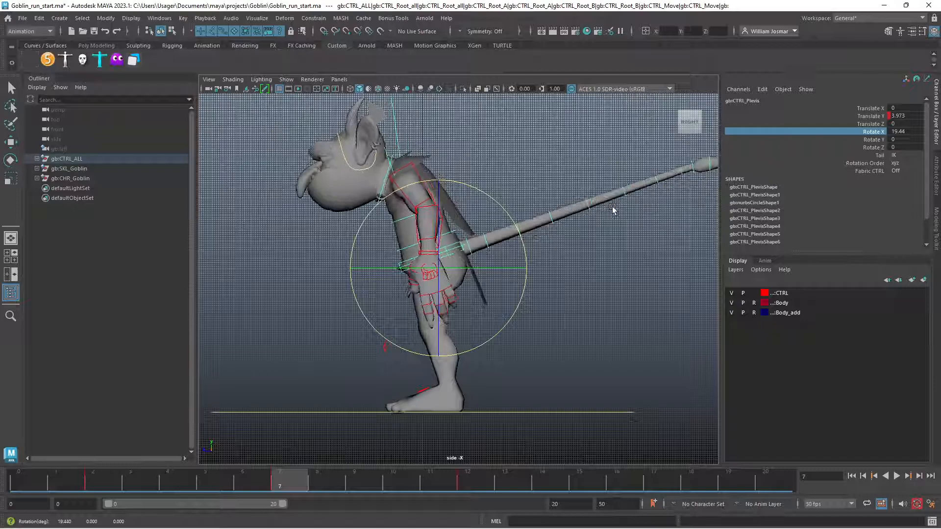
mouse_move(632, 254)
middle_down()
mouse_move(595, 247)
mouse_move(646, 252)
mouse_move(622, 273)
mouse_move(561, 273)
mouse_move(622, 253)
middle_up()
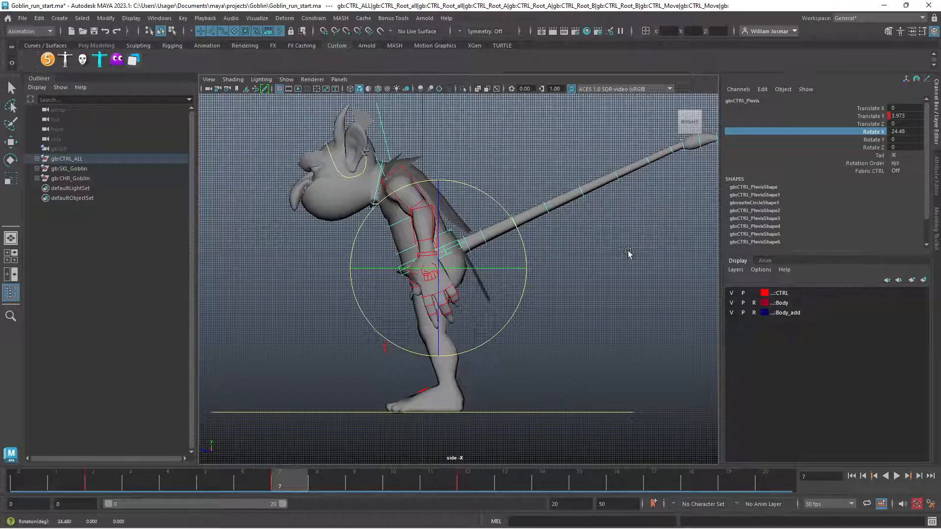
Raise the goblin's neck by rotating the neck control to a Rotate X of about -11.4
click(628, 253)
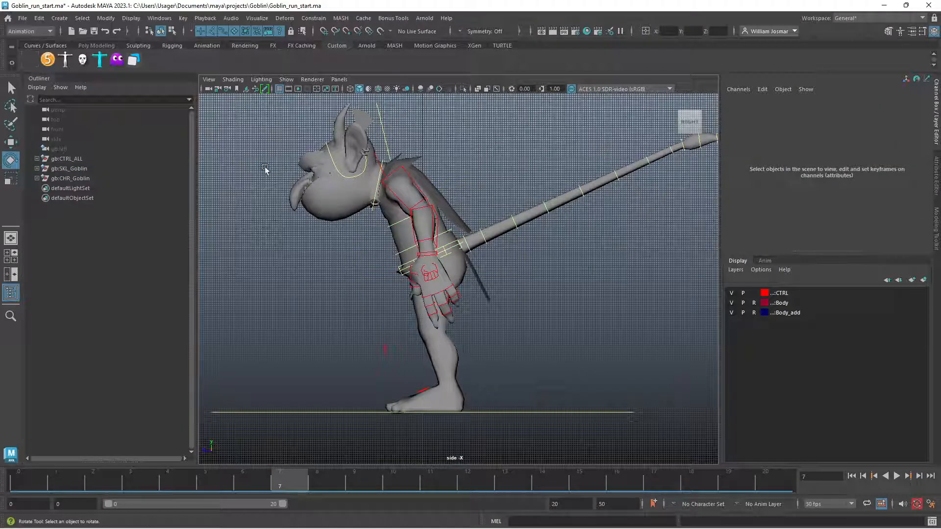
click(372, 210)
drag(472, 174, 469, 193)
click(513, 153)
Tilt the goblin's head control upward to a Rotate X of about -9.8
click(445, 144)
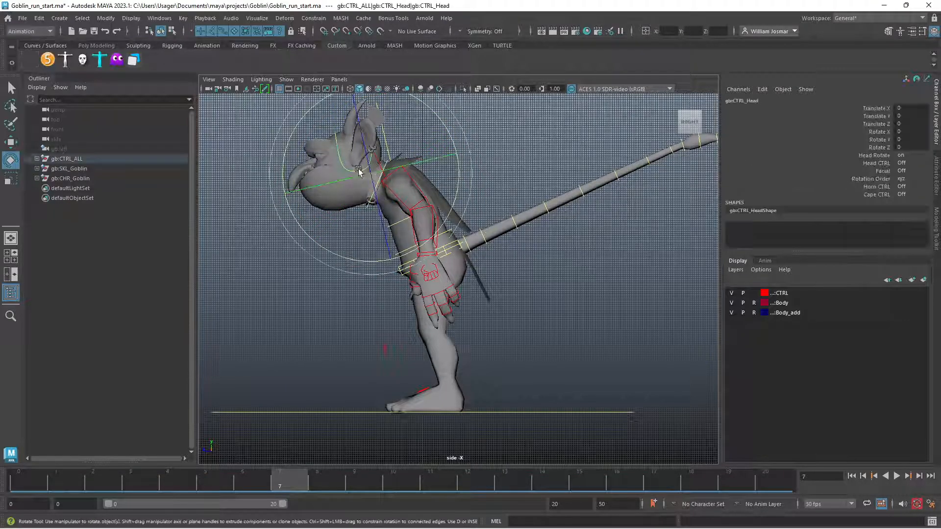
drag(445, 144, 454, 148)
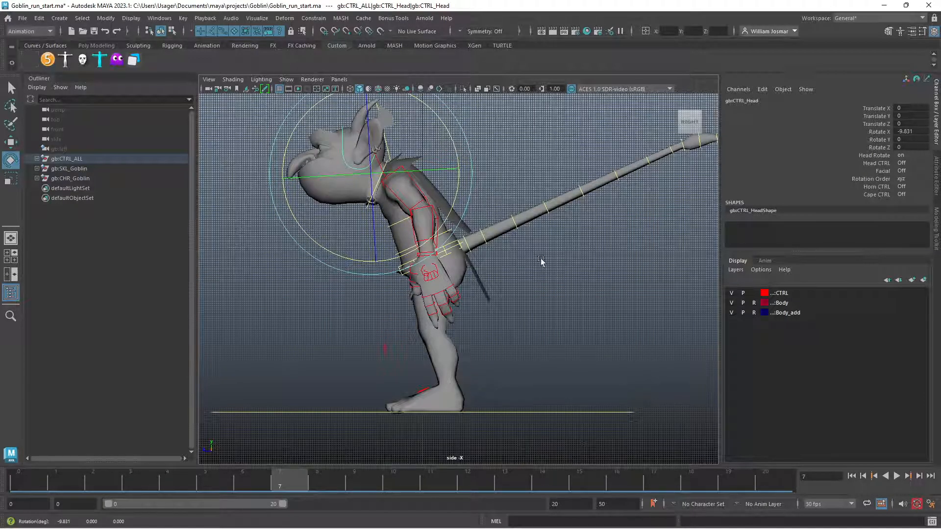
click(590, 291)
click(367, 170)
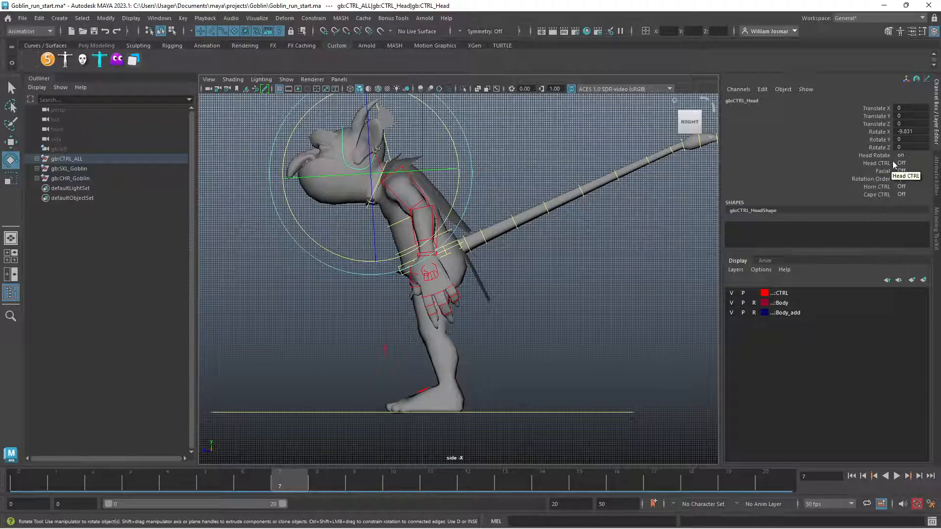
click(565, 283)
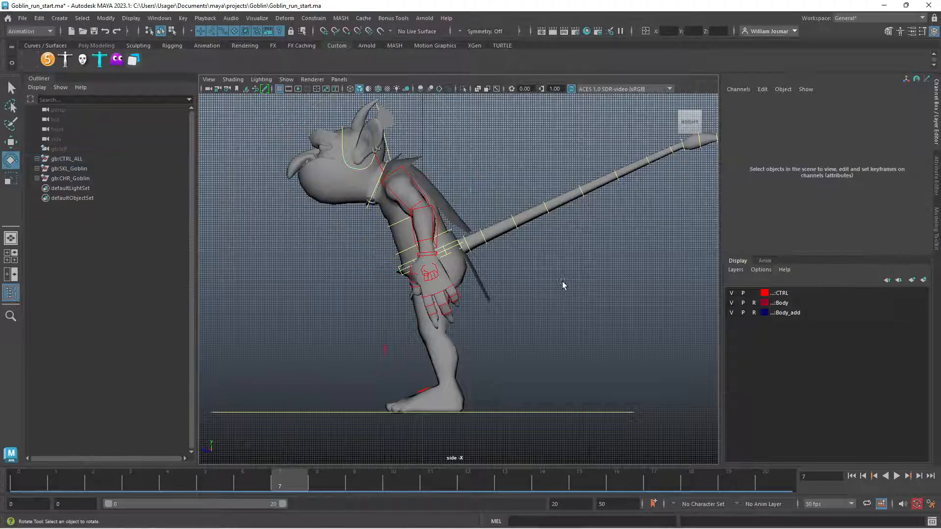
Try tilting the pelvis control further forward to a Rotate X of about 31, and undo it
click(407, 265)
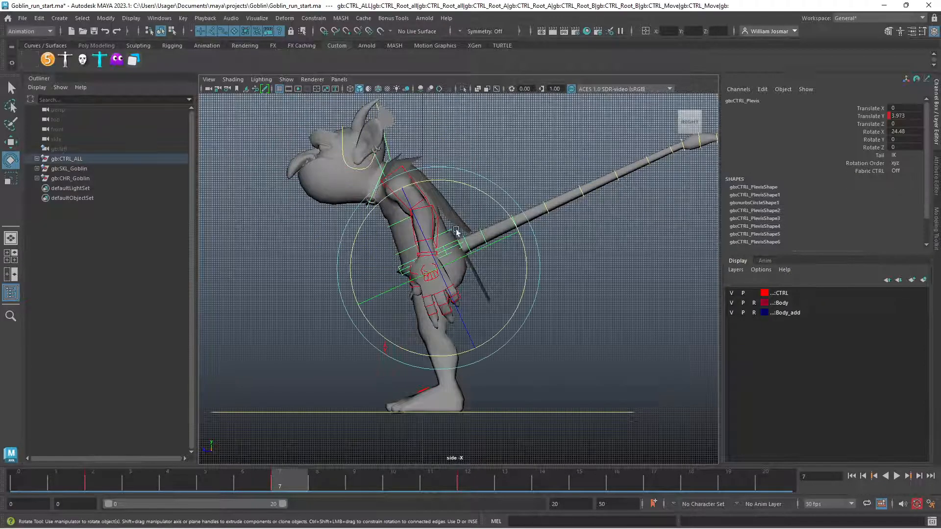
click(874, 132)
mouse_move(599, 238)
middle_down()
mouse_move(569, 235)
mouse_move(591, 234)
mouse_move(571, 228)
mouse_move(612, 242)
mouse_move(592, 244)
middle_up()
key(ctrl+z)
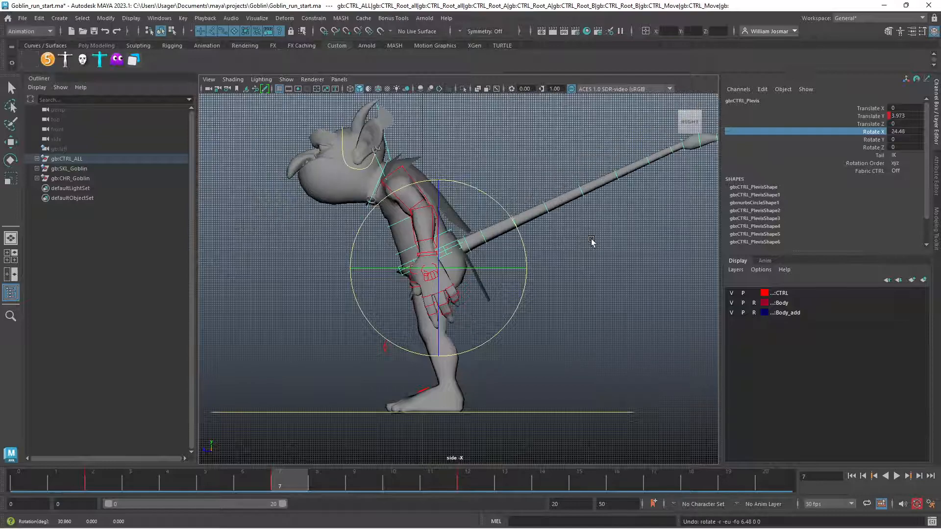
key(e)
click(401, 158)
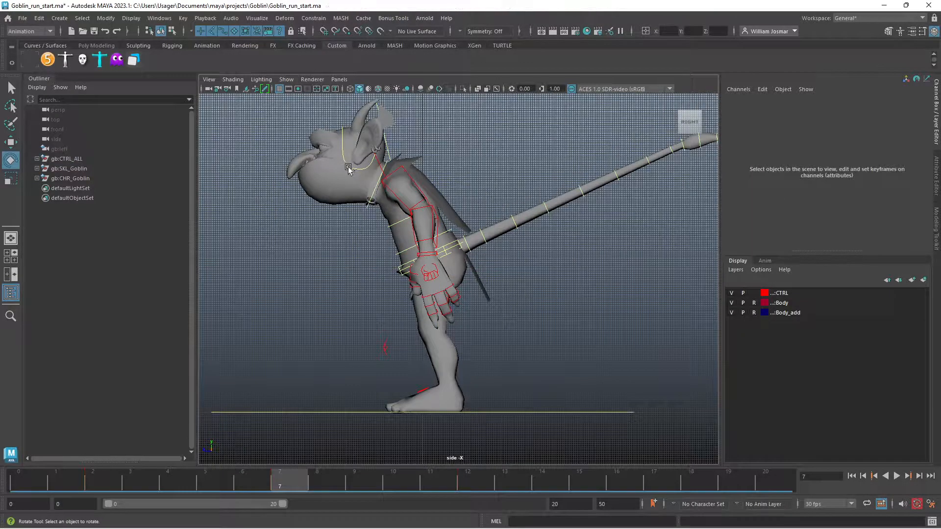
Switch the Head Rotate attribute of the head control to off
click(348, 168)
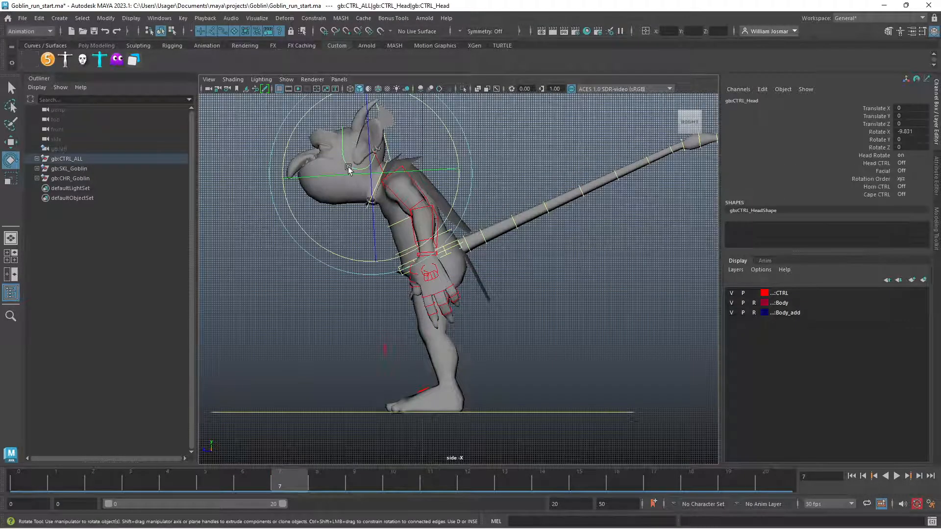
click(916, 155)
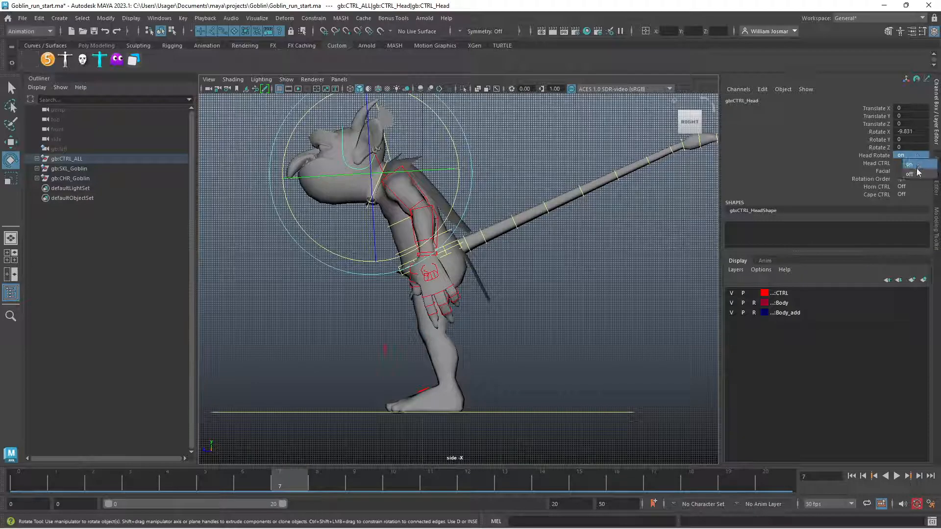
click(910, 171)
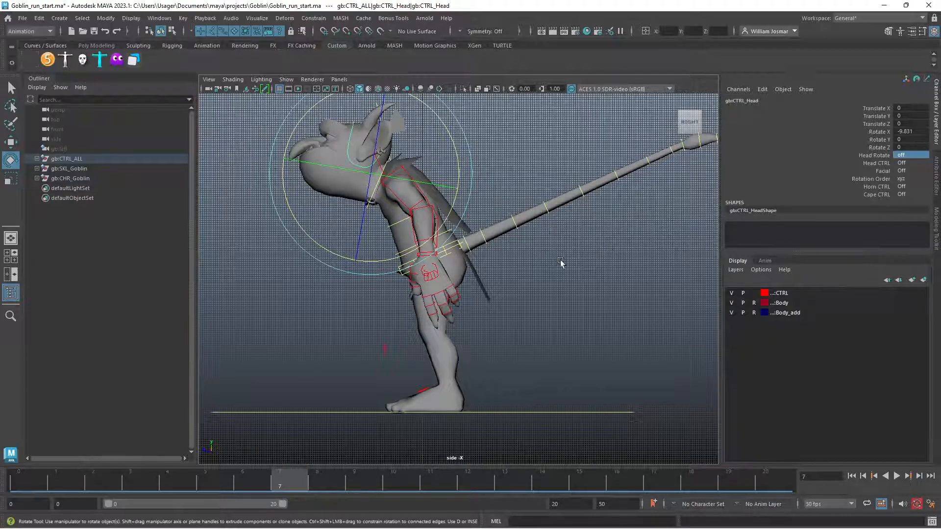
click(561, 157)
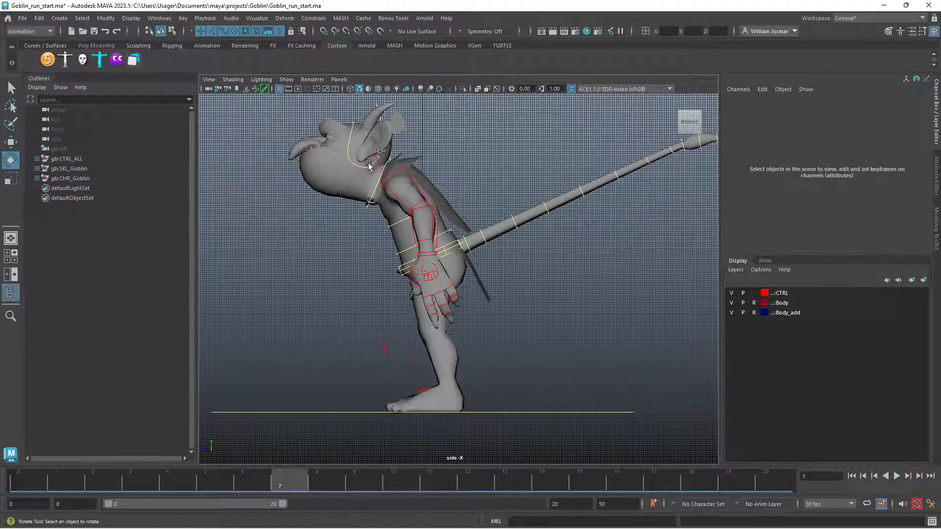
Test how the head reacts by tilting the pelvis control to a Rotate X of about 22.6, and undo the tilt
click(430, 255)
drag(512, 218, 529, 196)
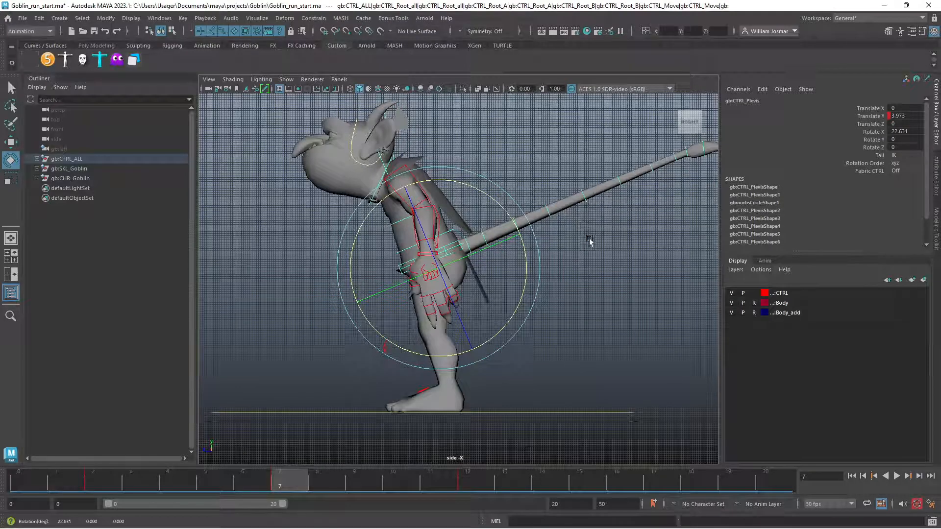
key(ctrl+z)
click(674, 267)
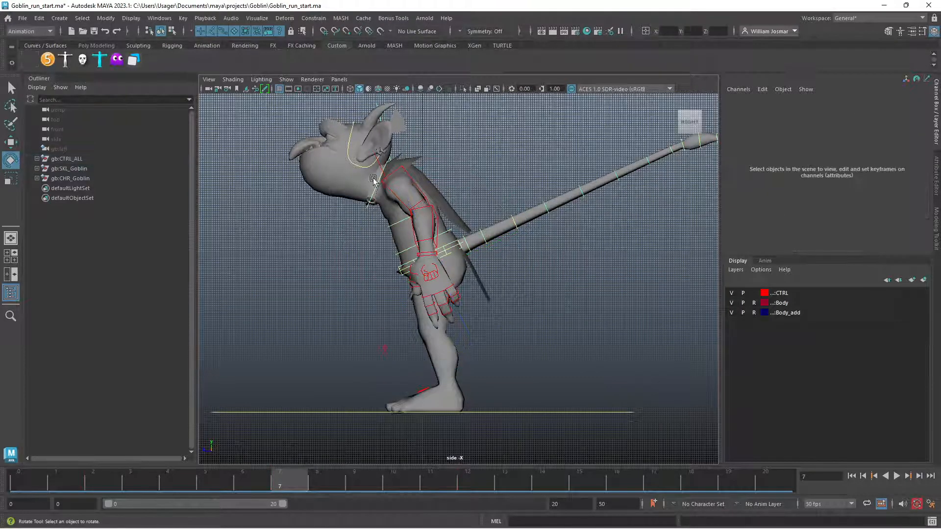
Reset the head control's Rotate X to 0
click(364, 168)
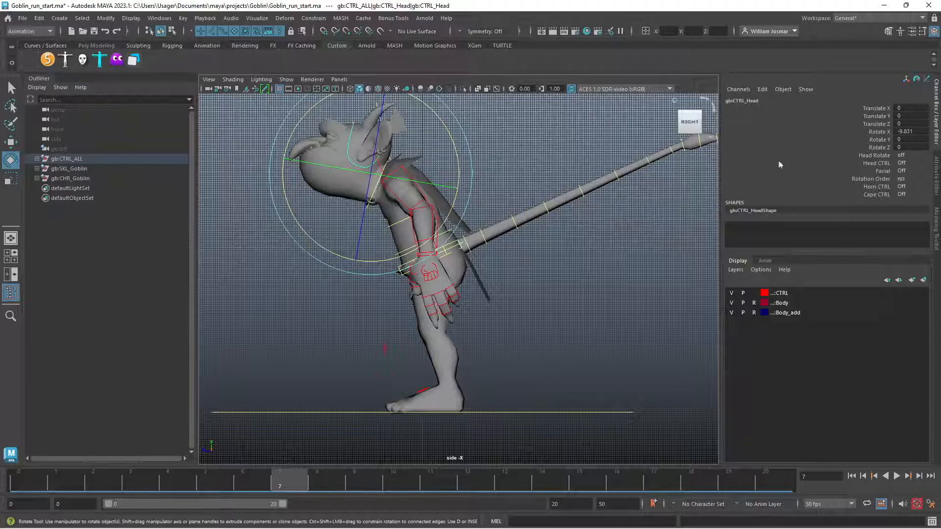
double_click(901, 132)
text(0)
key(Return)
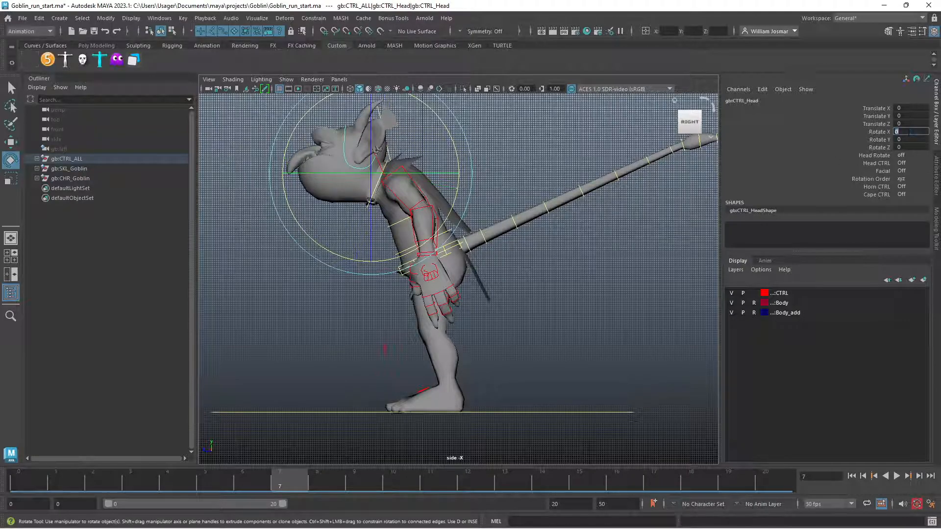
click(554, 251)
Test a strong forward pelvis lean at a Rotate X of about 54.3, and undo it
click(369, 208)
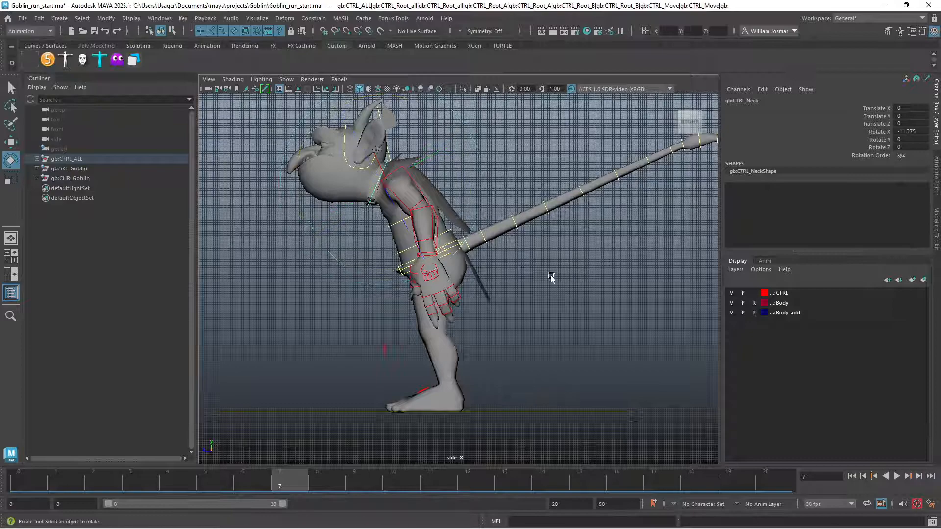
click(566, 278)
click(397, 275)
drag(483, 208, 444, 189)
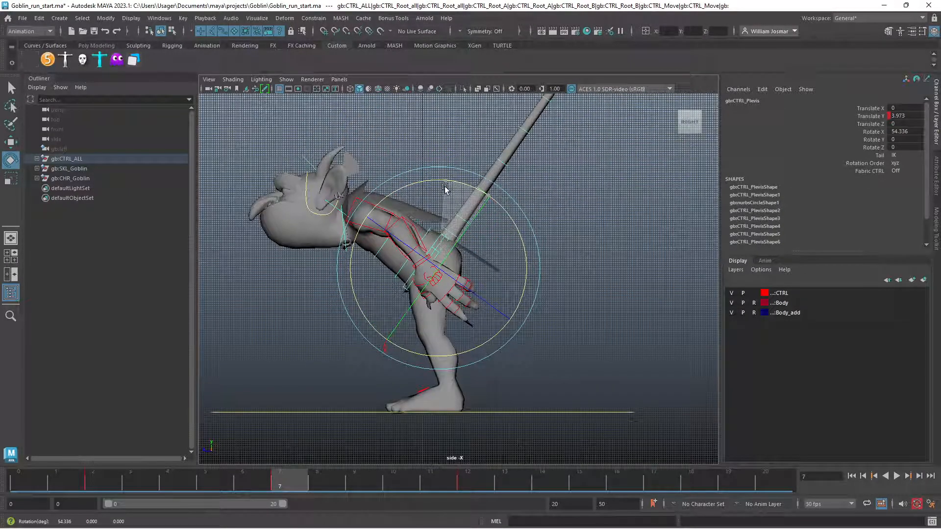
key(ctrl+z)
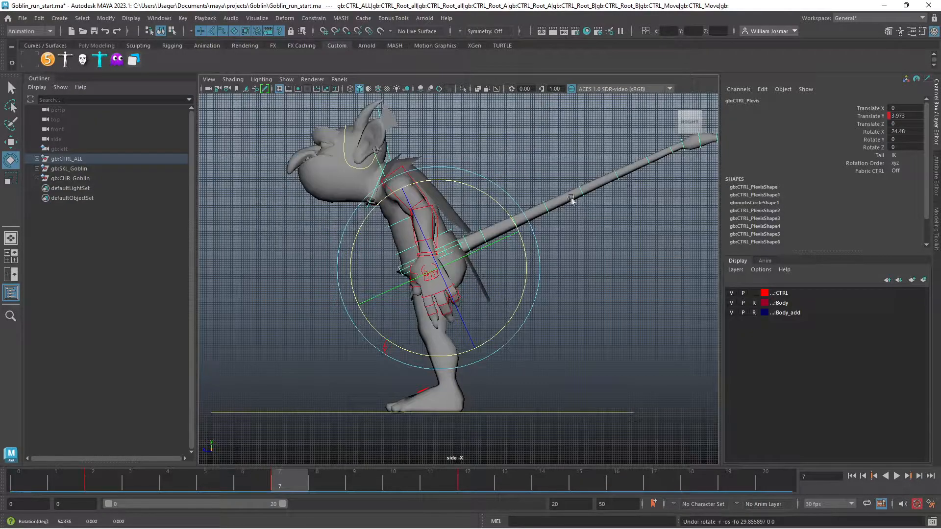
Raise the neck further by rotating the neck control to a Rotate X of about -17.7
click(432, 157)
click(372, 208)
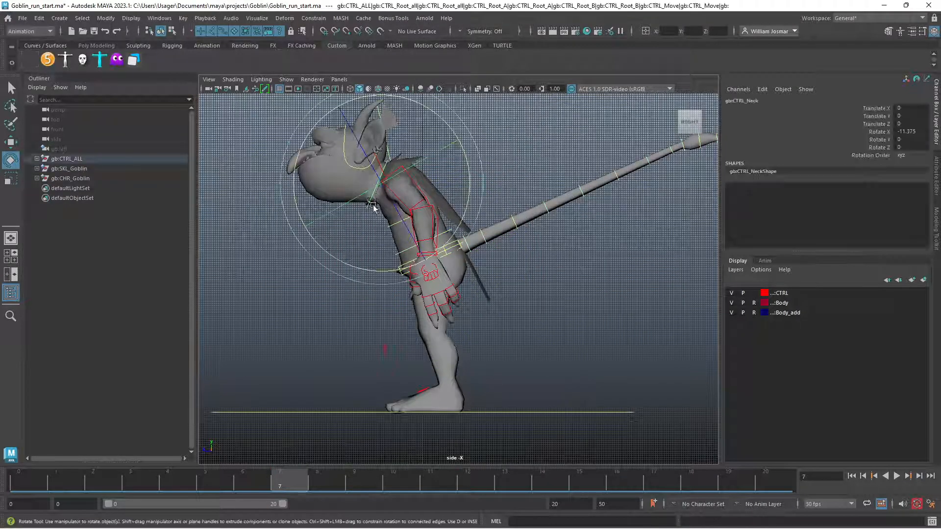
drag(462, 175, 484, 182)
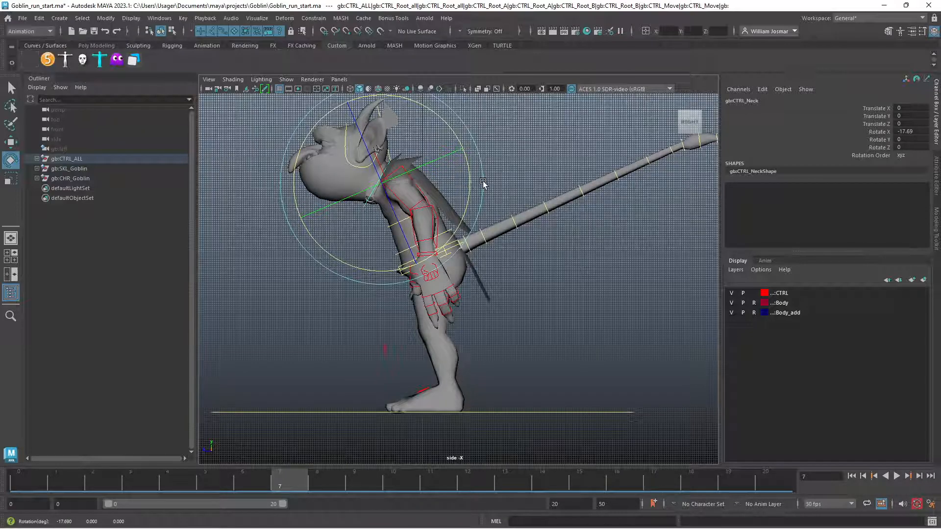
click(563, 273)
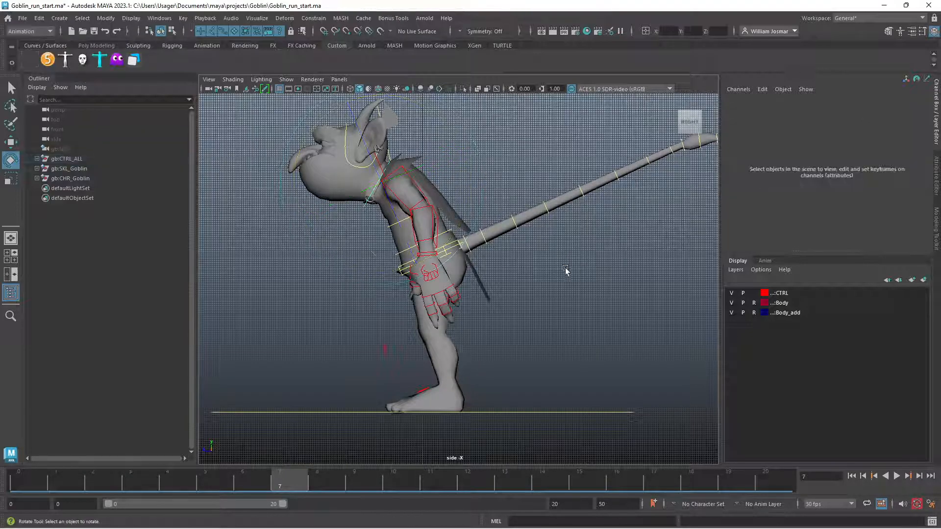
Lean the pelvis control slightly further forward to a Rotate X of about 25.5
click(401, 276)
drag(484, 195, 482, 194)
click(589, 239)
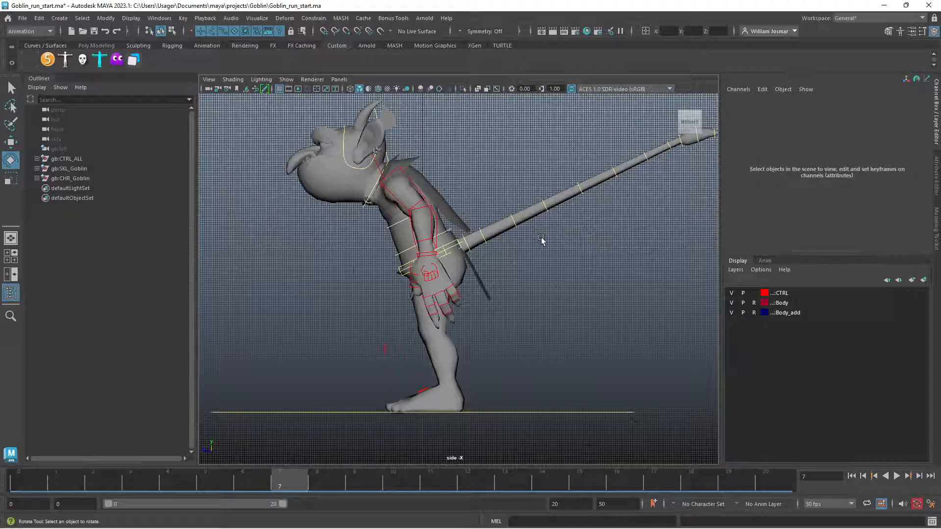
Rotate the main pelvis control freely to about 33.4, 38.4 and 22.2 on X, Y and Z, and play the animation
click(448, 248)
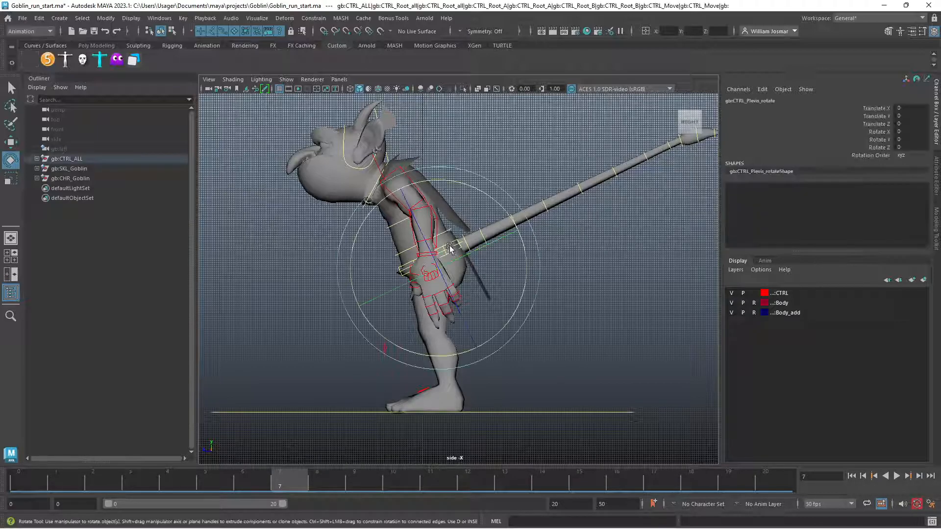
click(447, 244)
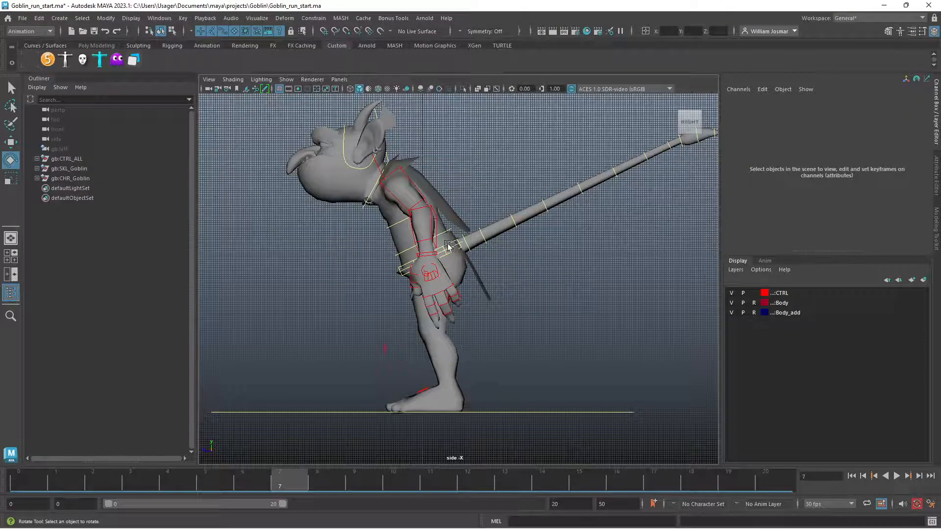
click(448, 246)
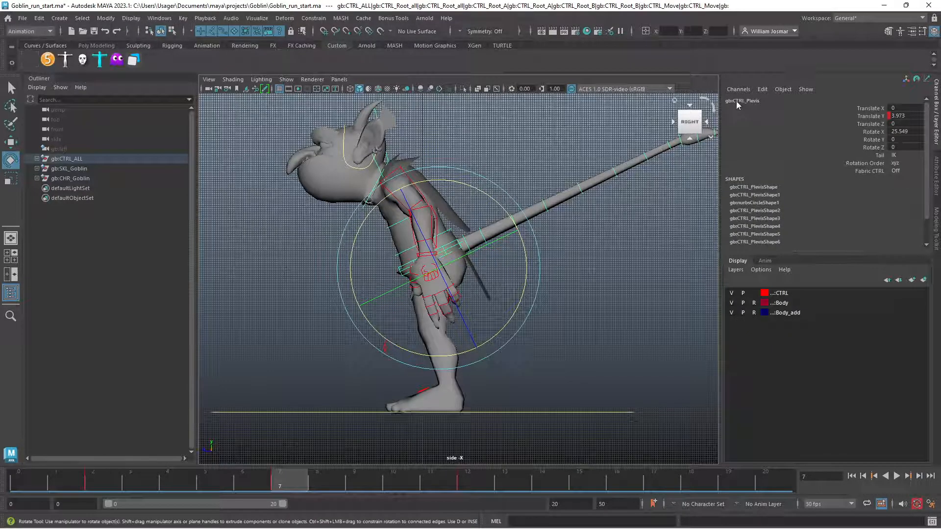
drag(497, 243, 538, 256)
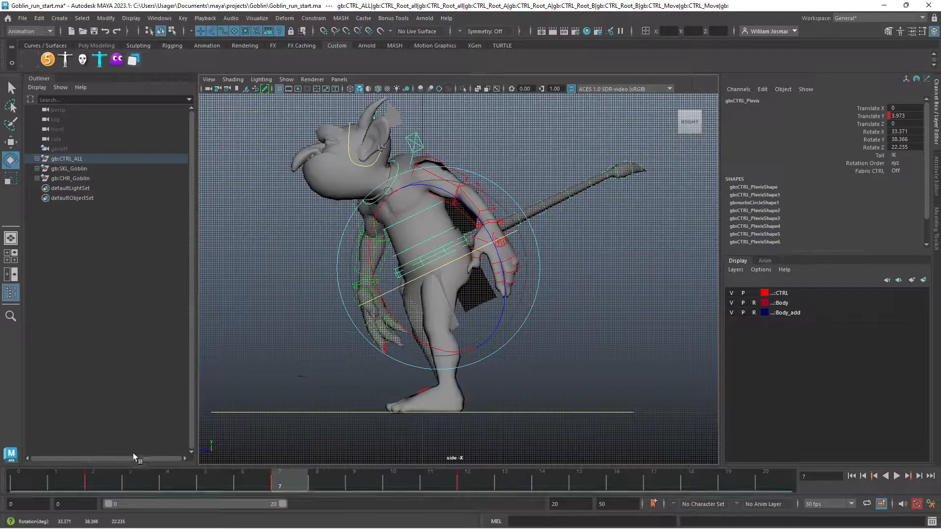
key(alt+v)
key(alt+v)
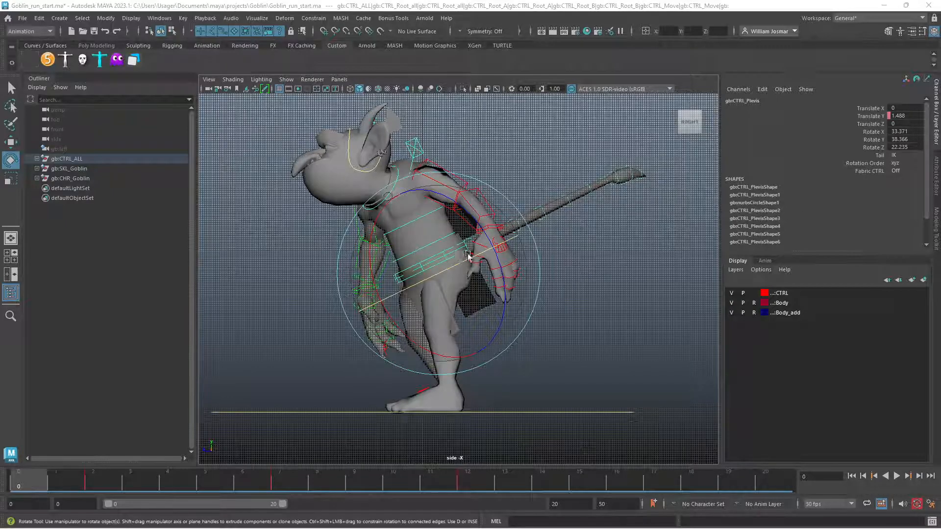
Reset the pelvis control's Rotate X, Rotate Y and Rotate Z to 0
double_click(906, 132)
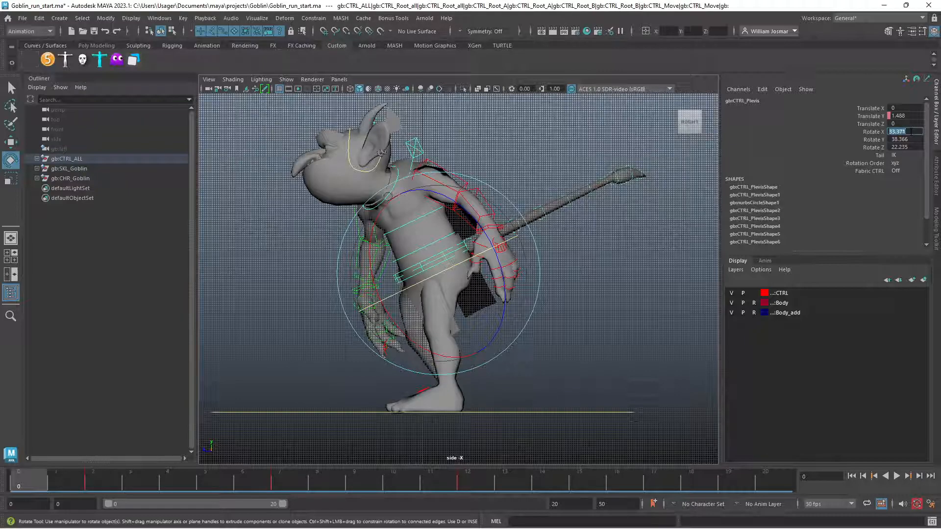
key(Return)
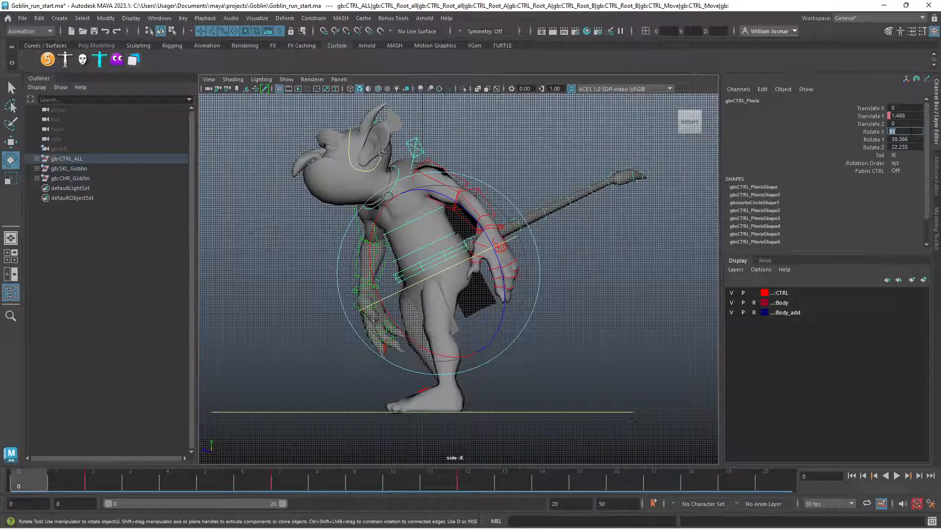
double_click(900, 139)
mouse_move(456, 268)
mouse_down()
mouse_move(416, 271)
mouse_move(466, 266)
mouse_up()
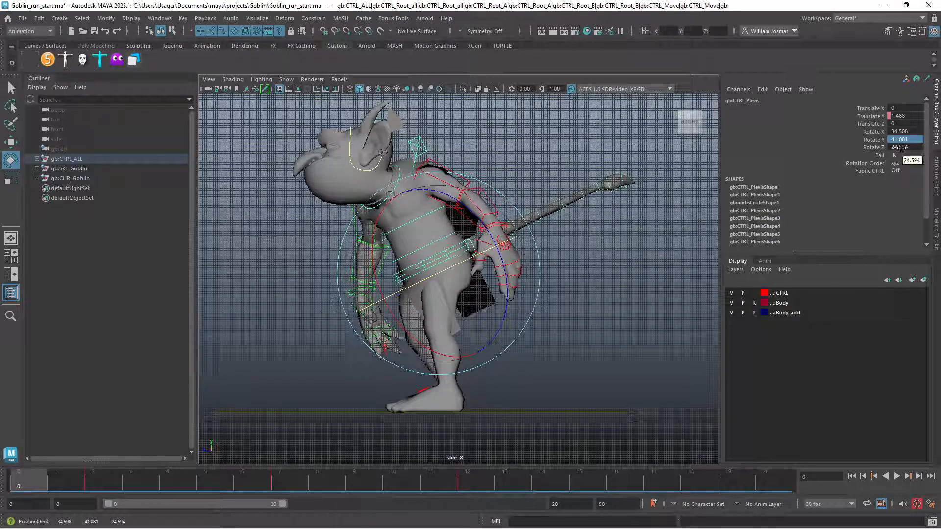
mouse_move(457, 268)
mouse_down()
mouse_move(473, 258)
mouse_move(389, 279)
mouse_move(449, 262)
mouse_up()
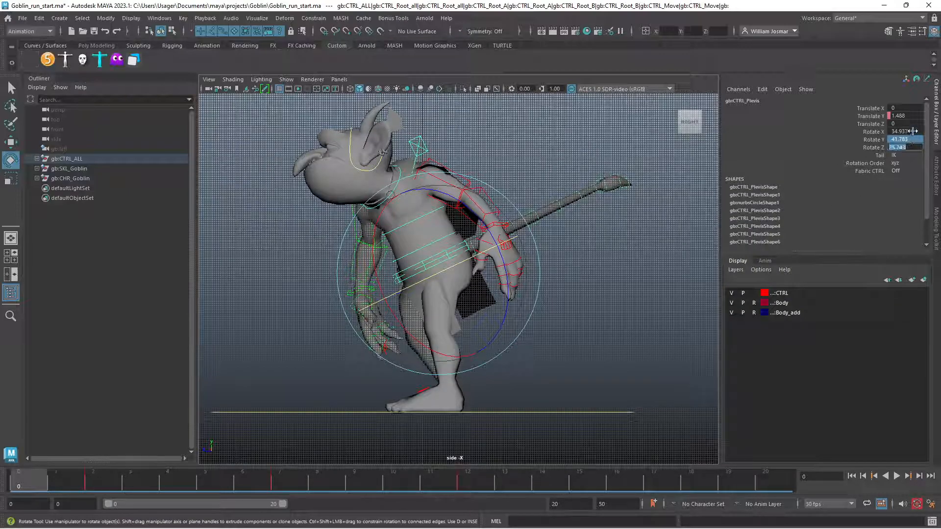
drag(910, 132, 912, 145)
text(0)
key(Return)
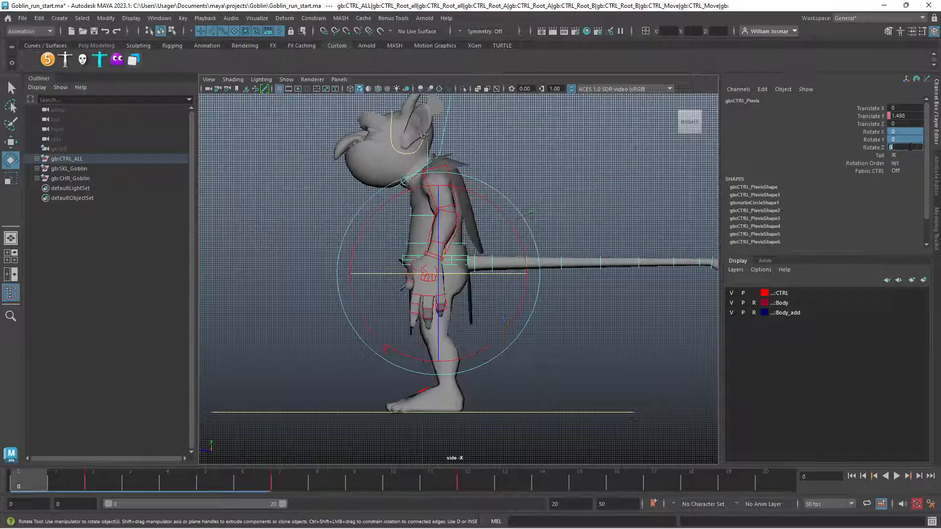
Lean the pelvis control forward at frame 0 on Rotate X only, to about 27
click(878, 134)
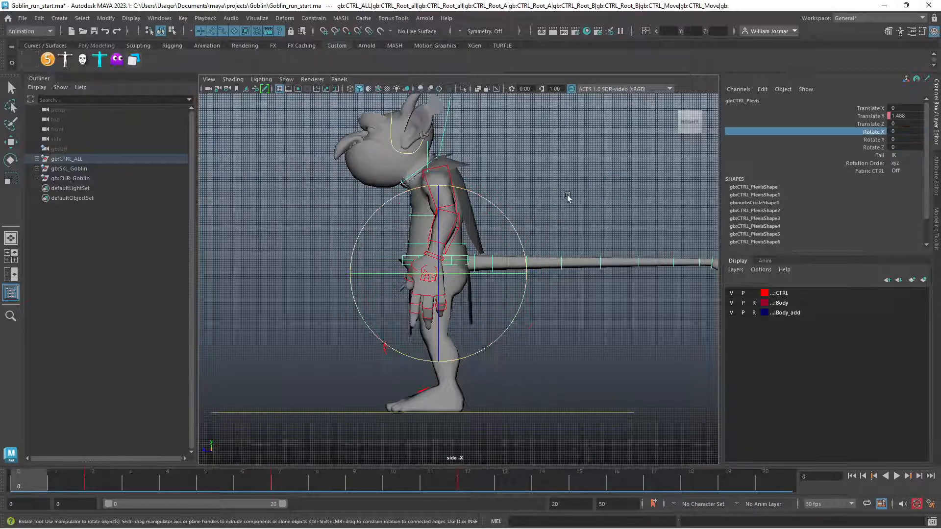
middle_drag(577, 191, 537, 182)
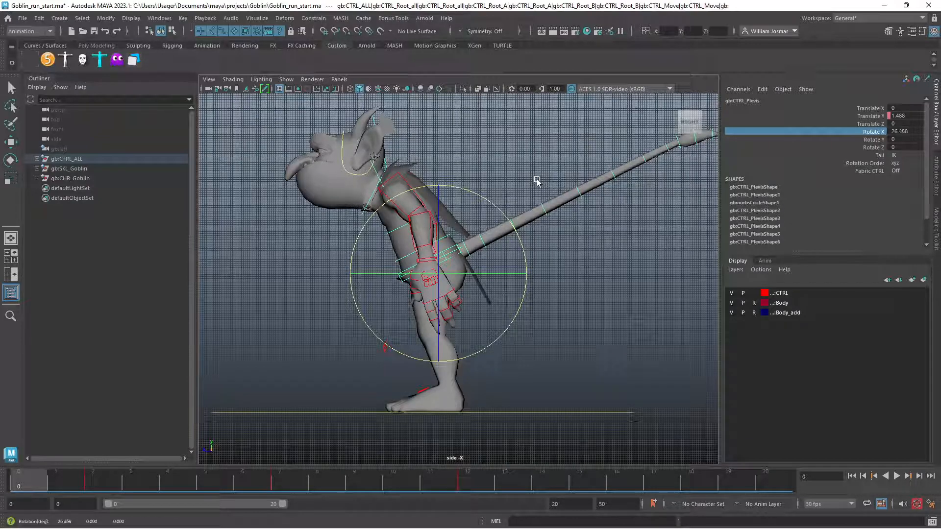
Set the pelvis control's Rotate X to exactly 27
double_click(904, 131)
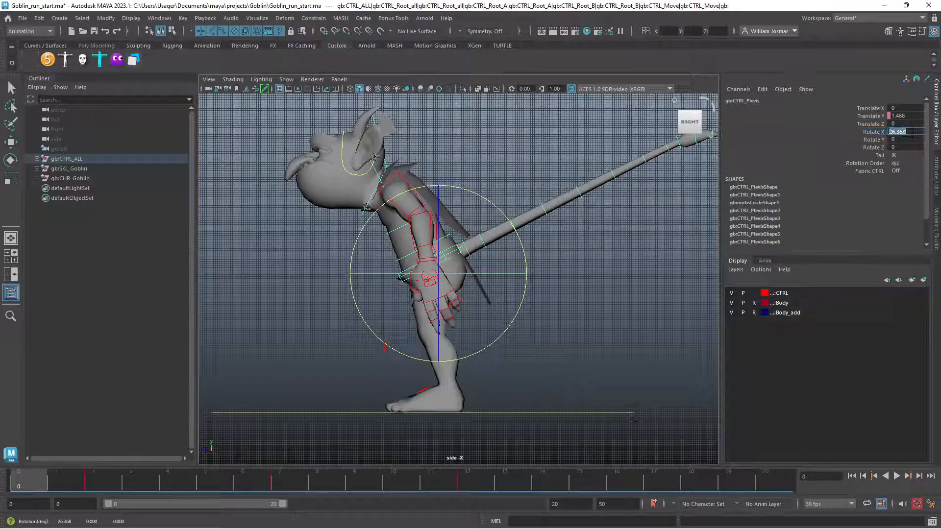
text(27)
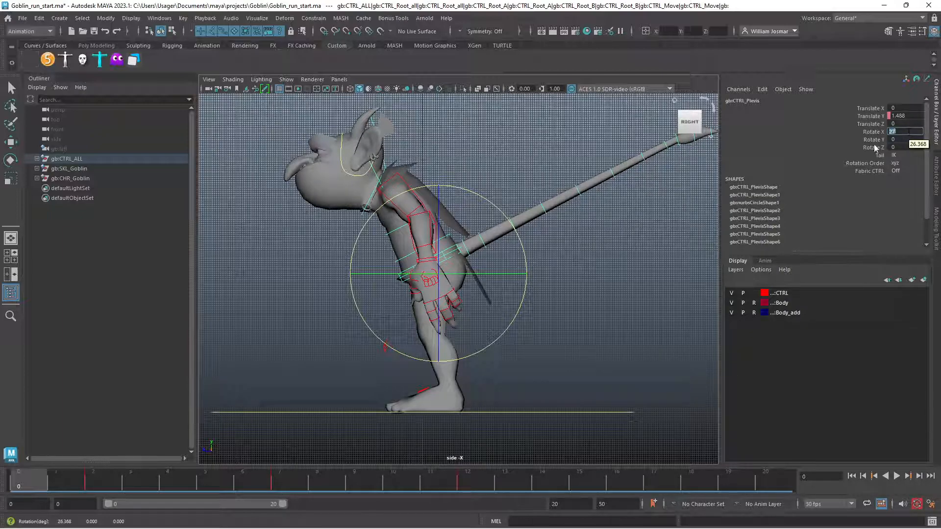
Try rotating the pelvis control on Rotate Z only, and undo the rotation
click(864, 147)
middle_drag(616, 257, 580, 257)
key(ctrl+z)
key(ctrl+z)
key(ctrl+z)
key(ctrl+z)
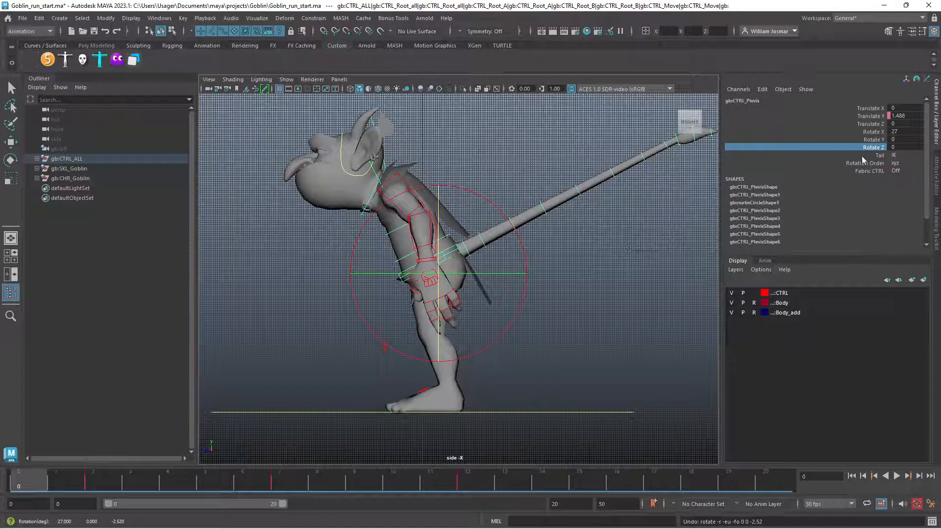
Twist the pelvis control on Rotate Y only, set the value to -11, and key that channel at frame 0
click(872, 140)
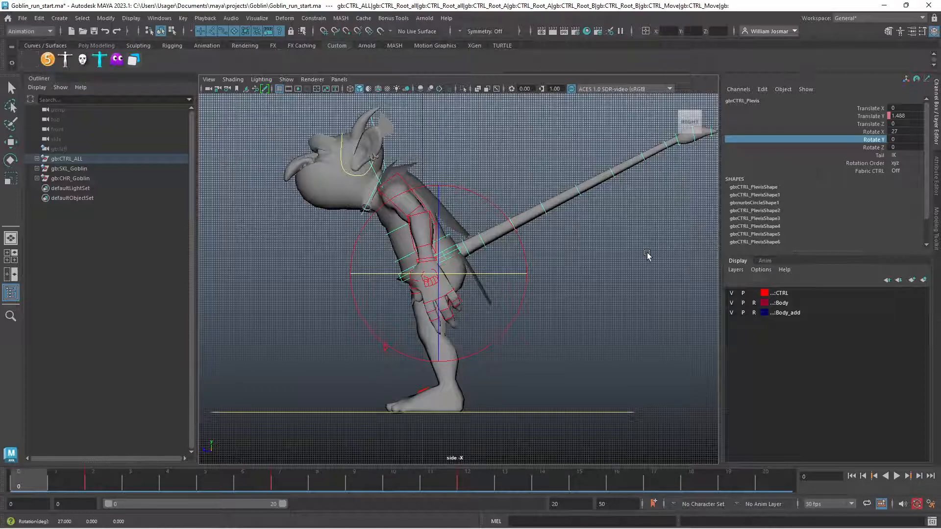
middle_drag(646, 256, 633, 260)
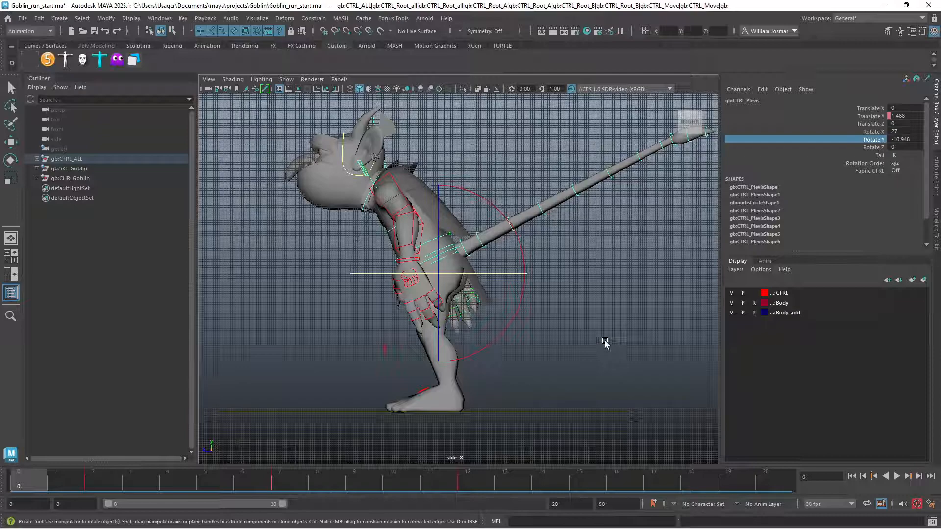
click(910, 138)
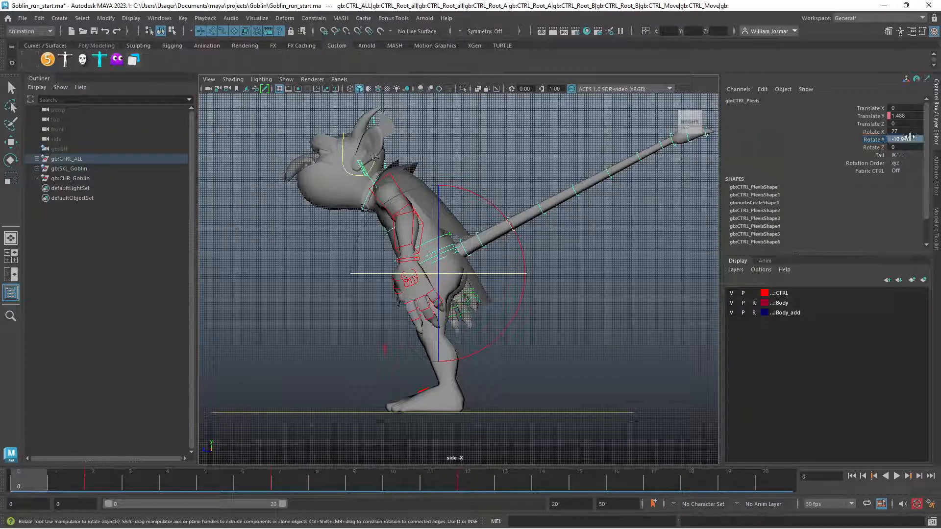
text(-11)
click(874, 141)
right_click(873, 139)
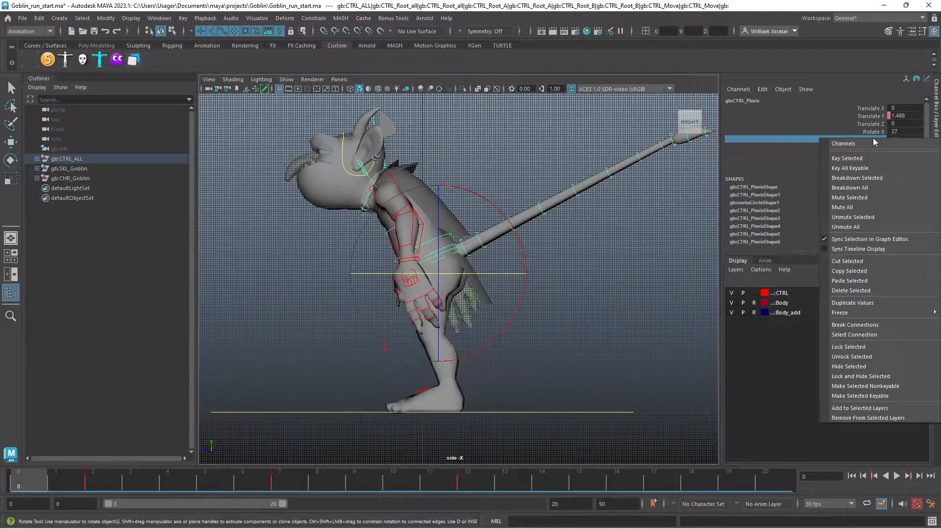
click(850, 158)
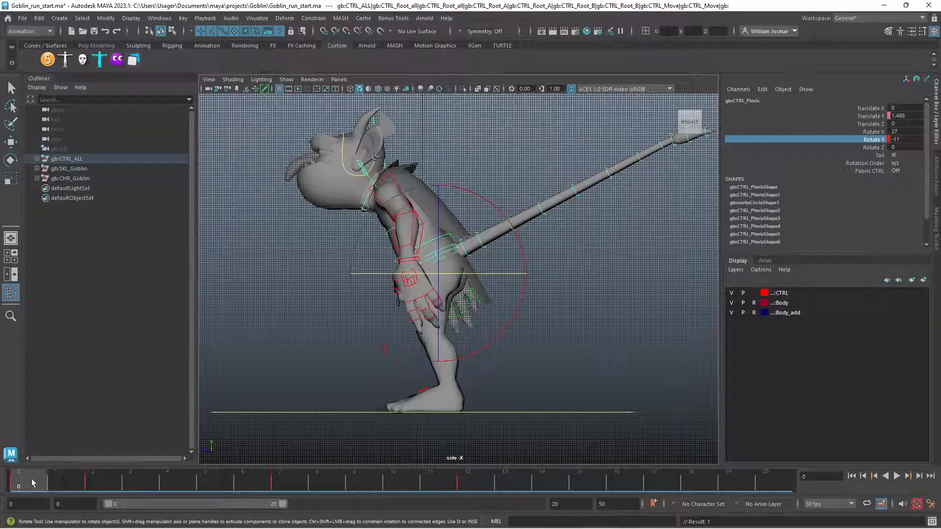
Key the pelvis control's Rotate Y at frame 20 with the same -11 value
key(alt+v)
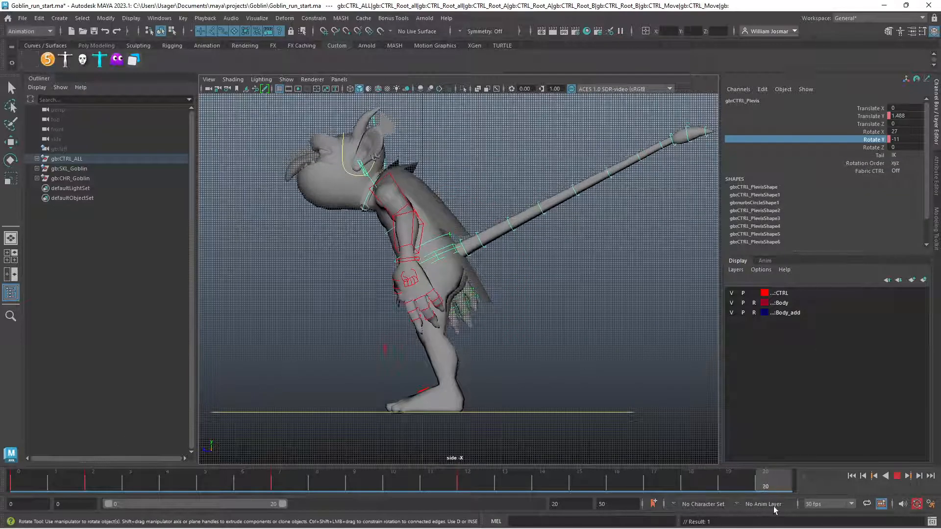
right_click(814, 140)
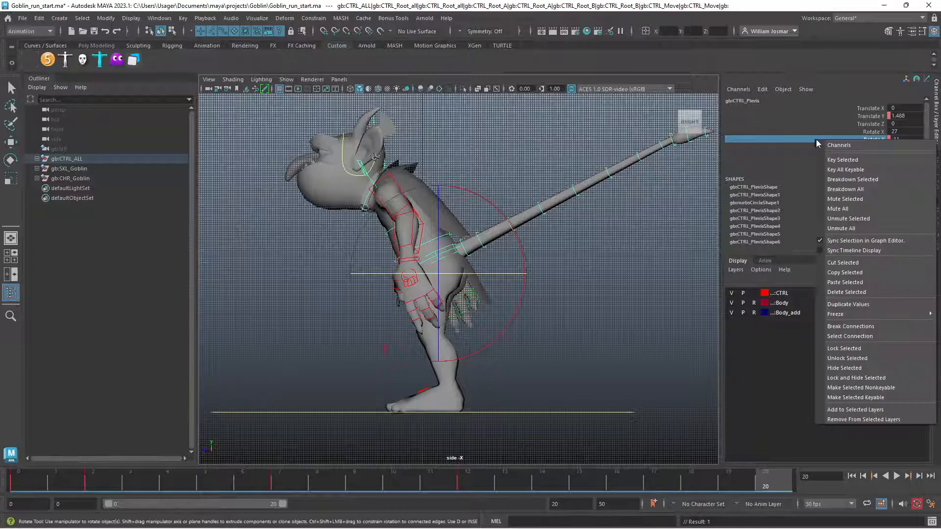
click(843, 160)
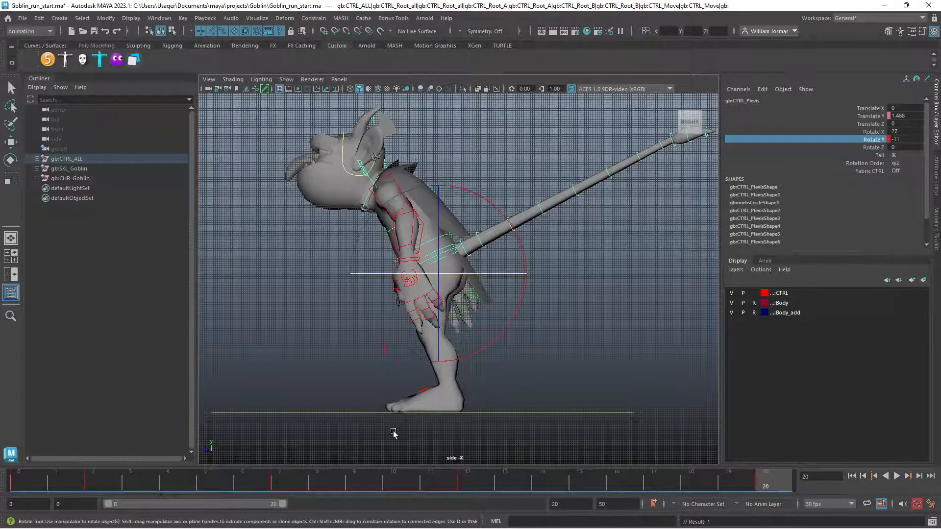
Set the pelvis control's Rotate Y to 11 at frame 10, key it, and play the animation
click(395, 481)
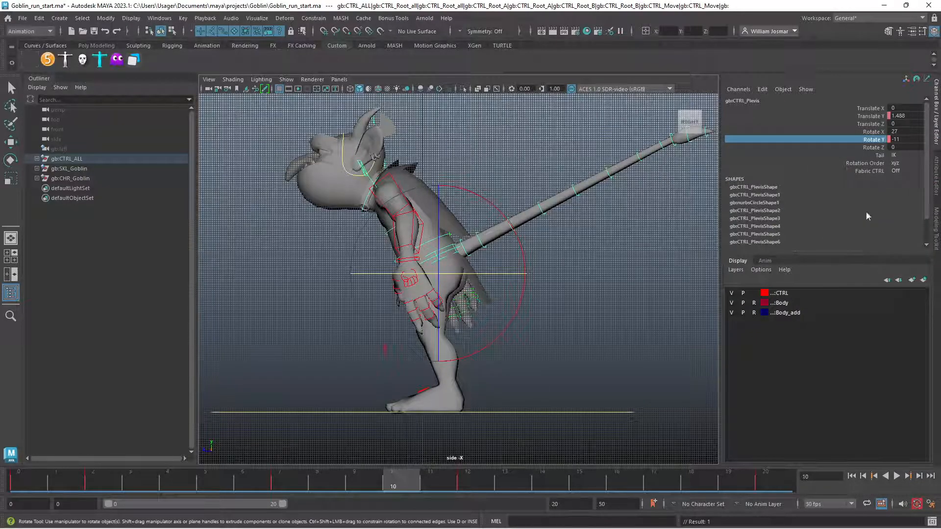
click(916, 140)
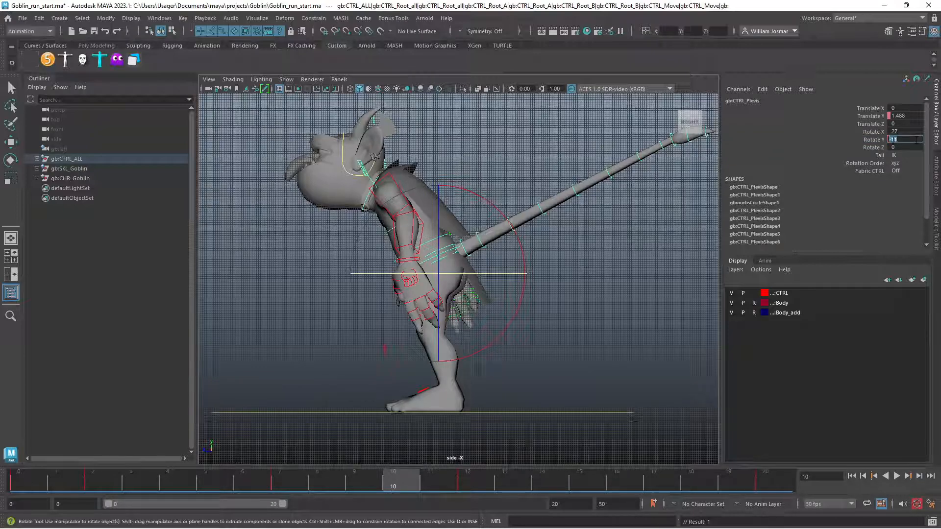
key(BackSpace)
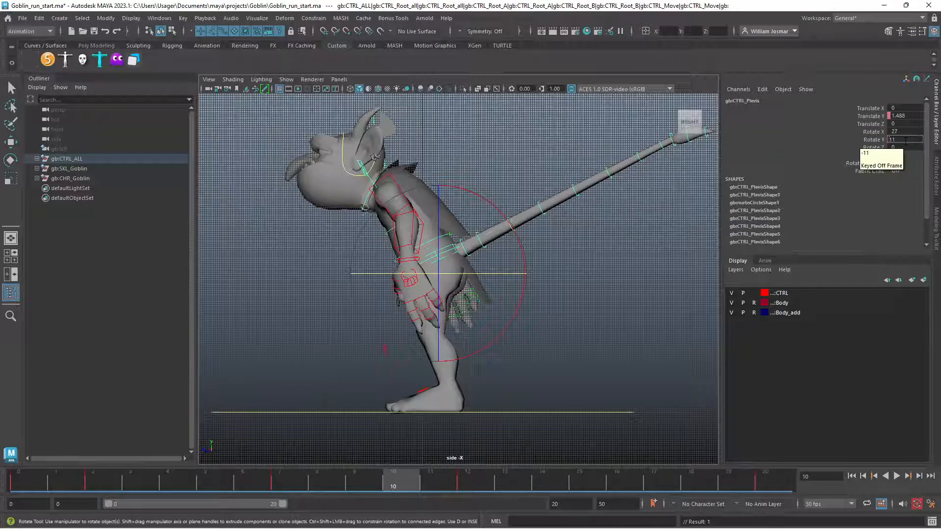
key(Return)
click(877, 140)
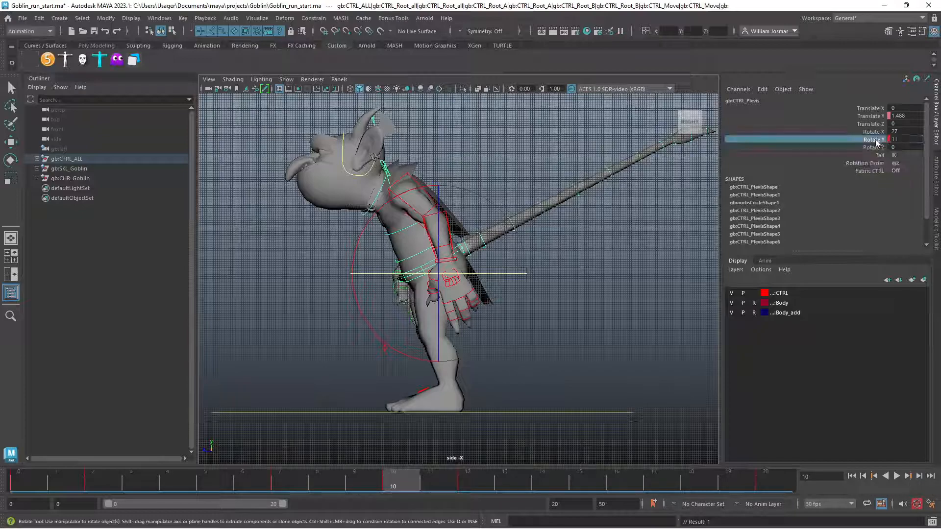
right_click(877, 140)
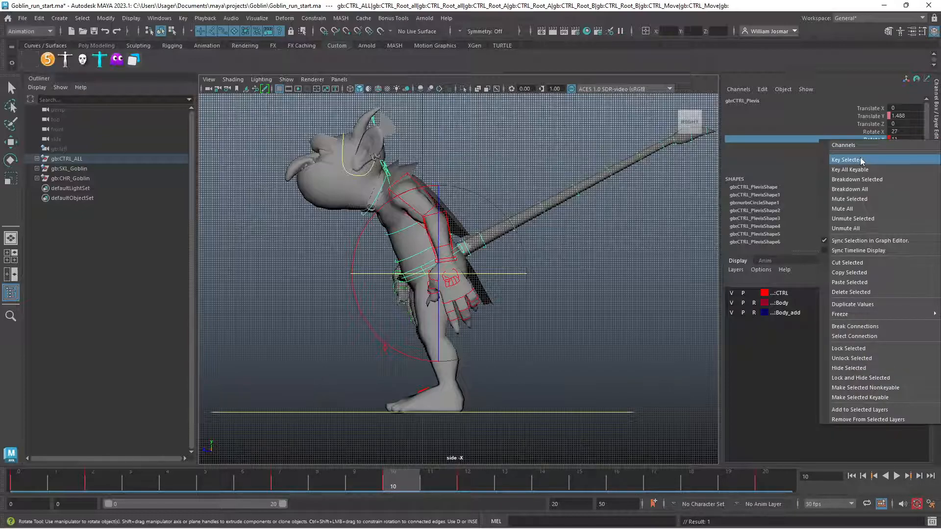
click(862, 160)
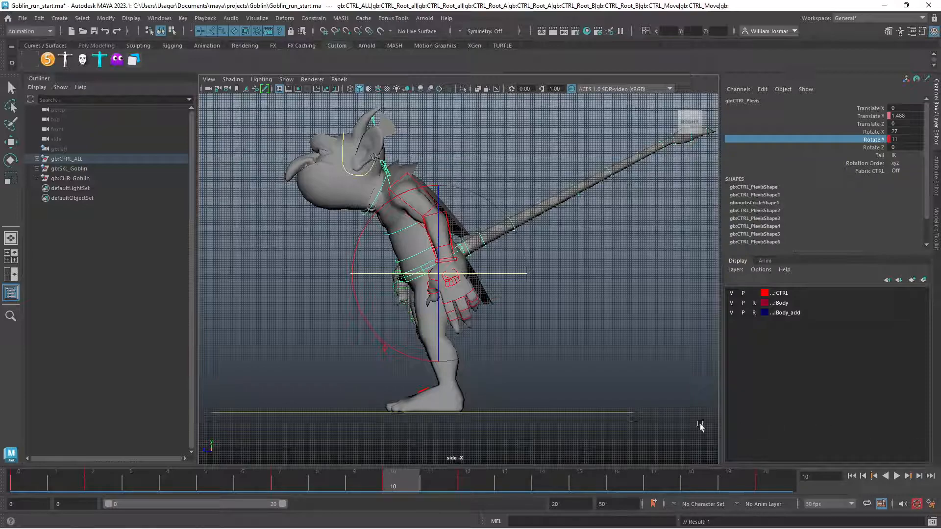
click(897, 476)
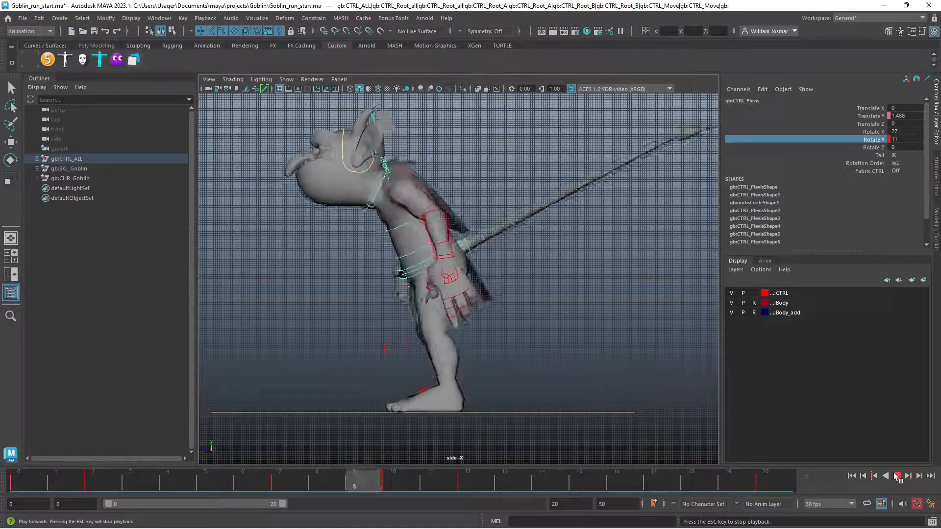
click(897, 476)
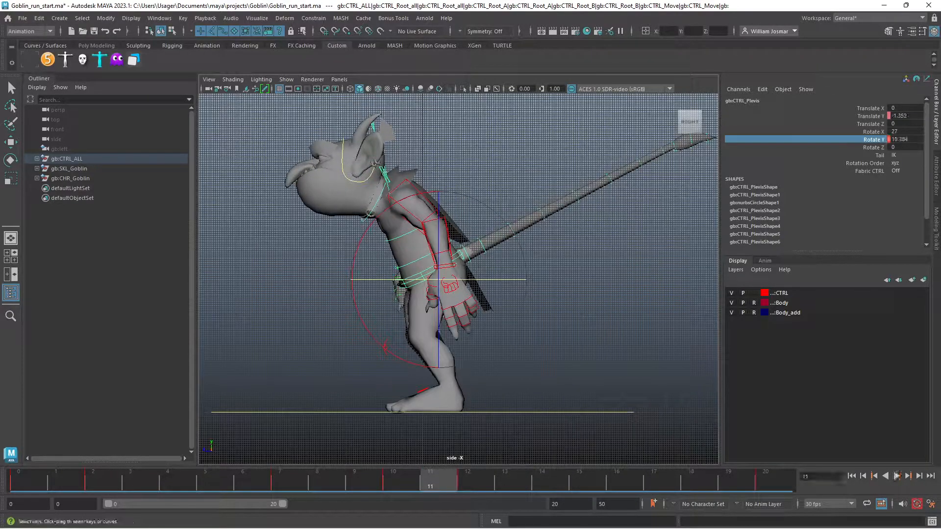
In an enlarged Graph Editor, set the pelvis control's Rotate Y curve to cycle before its first key and after its last key
drag(940, 141, 375, 99)
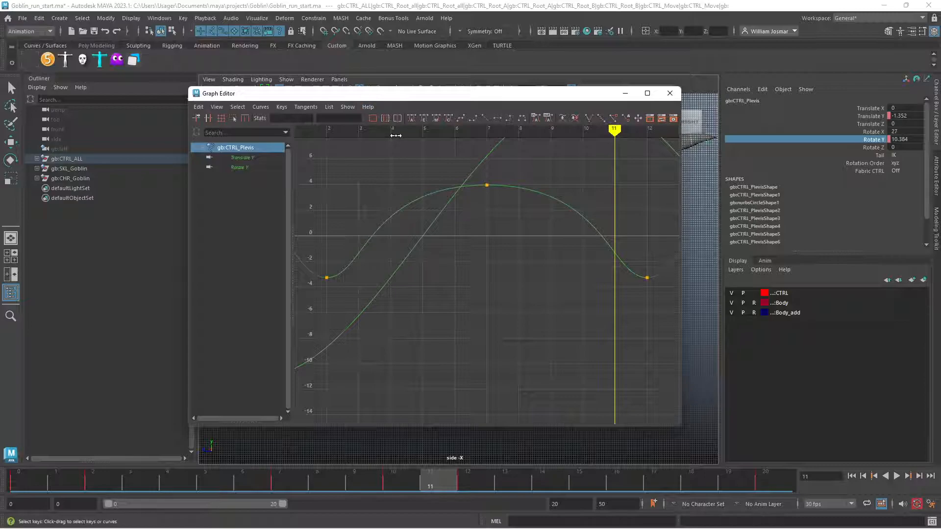
click(243, 157)
scroll(433, 257, down, 8)
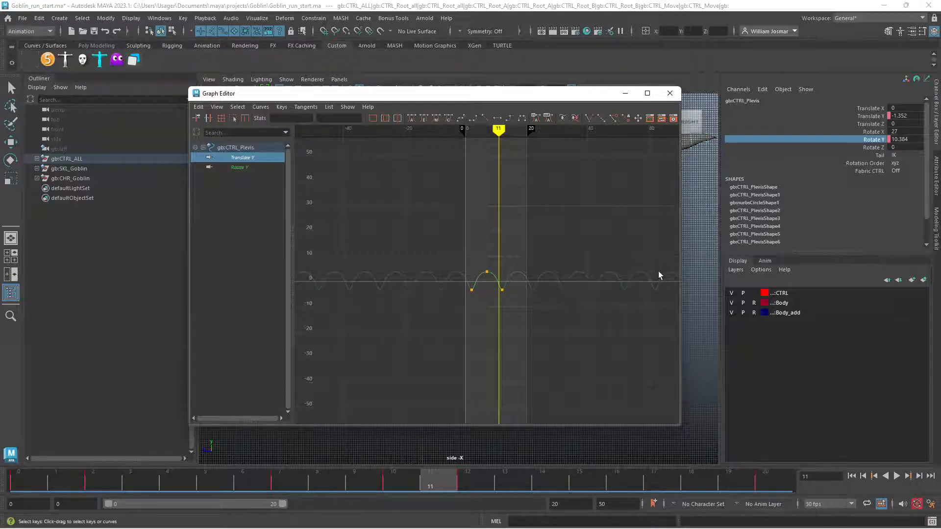
click(248, 168)
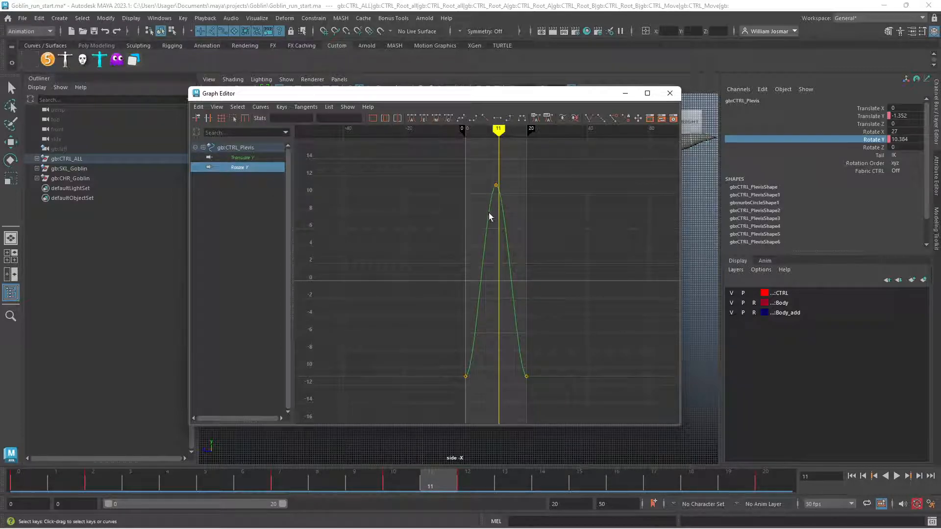
key(f)
scroll(469, 271, down, 4)
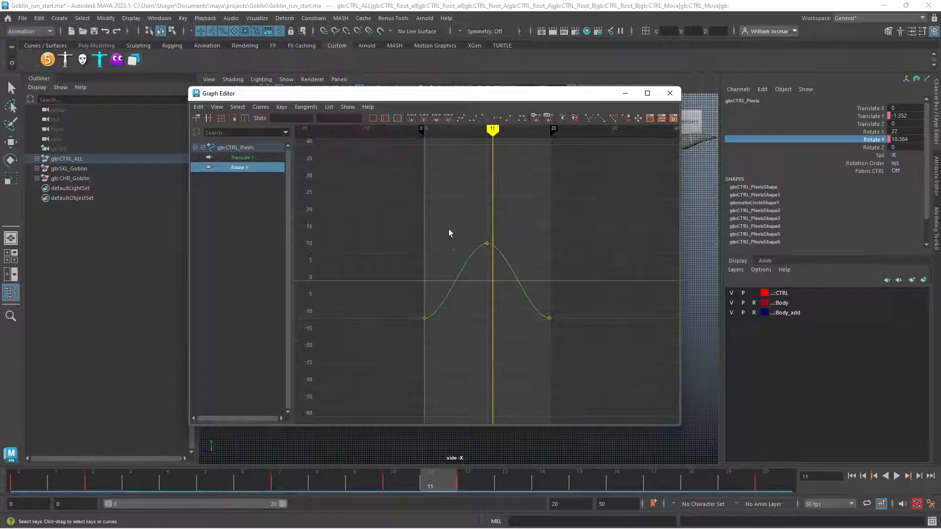
drag(441, 93, 385, 82)
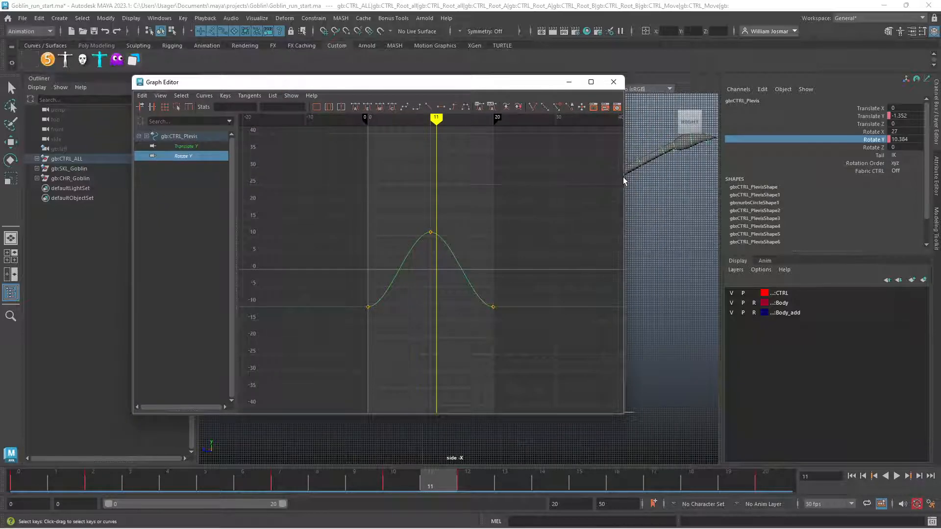
drag(625, 177, 760, 176)
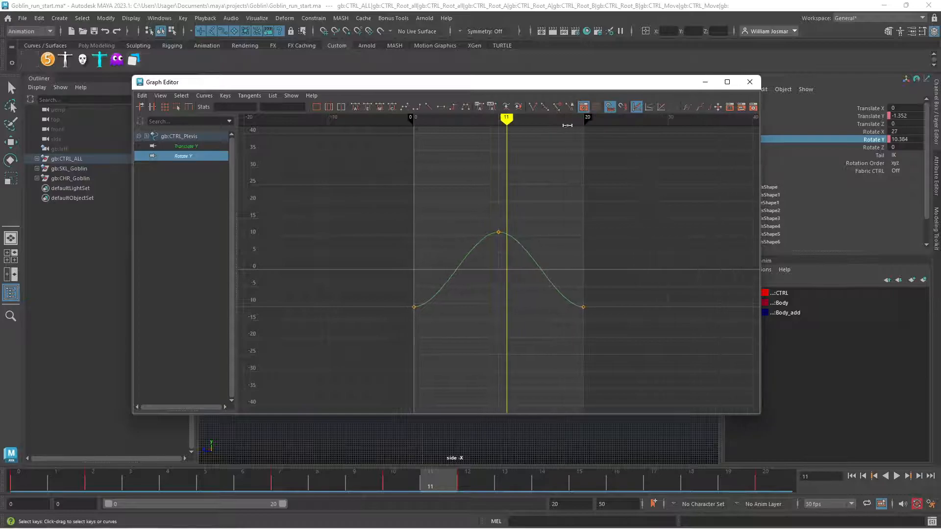
drag(762, 137, 823, 137)
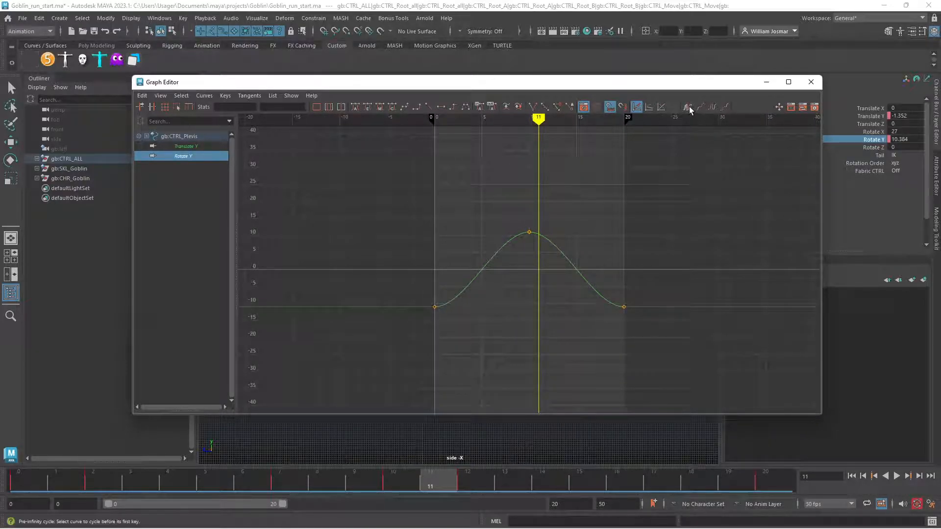
click(713, 108)
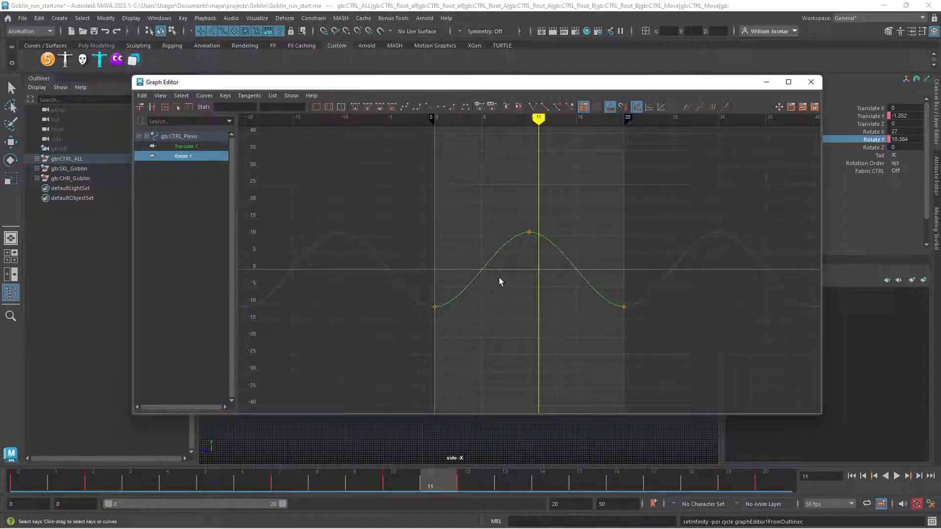
Convert all keys of the pelvis control's Rotate Y curve to weighted tangents
drag(407, 343, 611, 203)
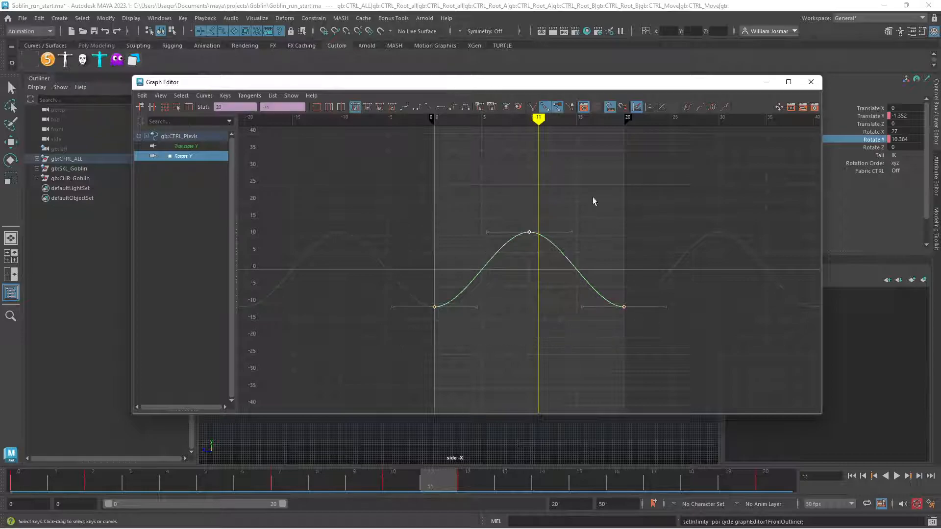
click(204, 96)
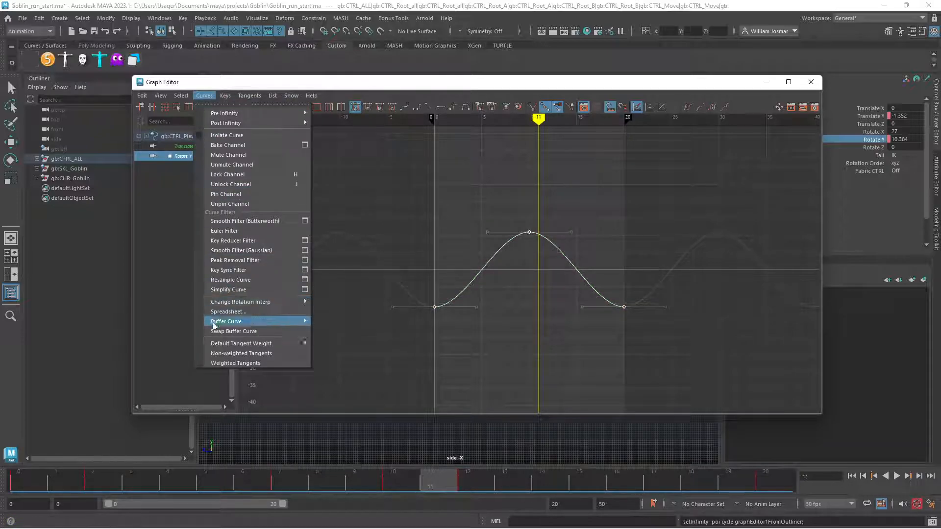
click(239, 364)
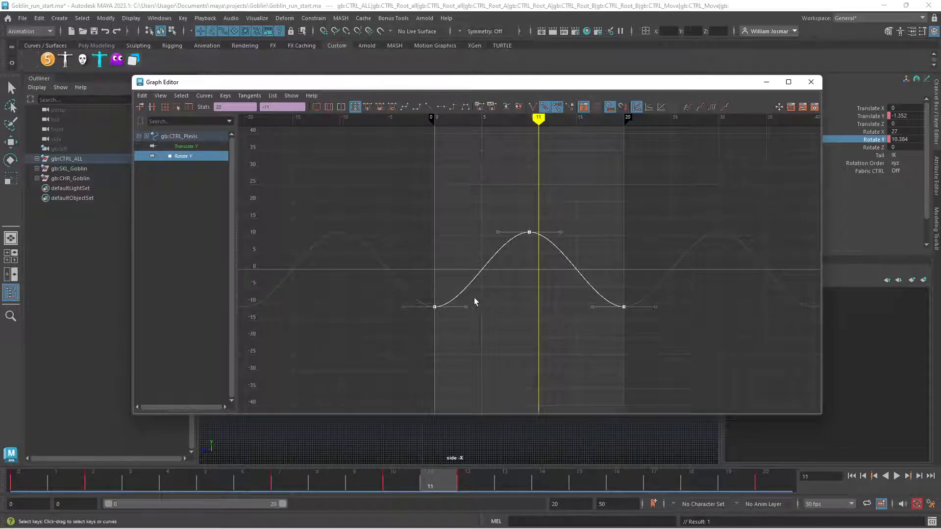
Lengthen the tangent handles of all three Rotate Y keys horizontally to ease the curve's peak and valleys
drag(461, 319, 461, 319)
drag(508, 214, 561, 241)
drag(628, 300, 636, 326)
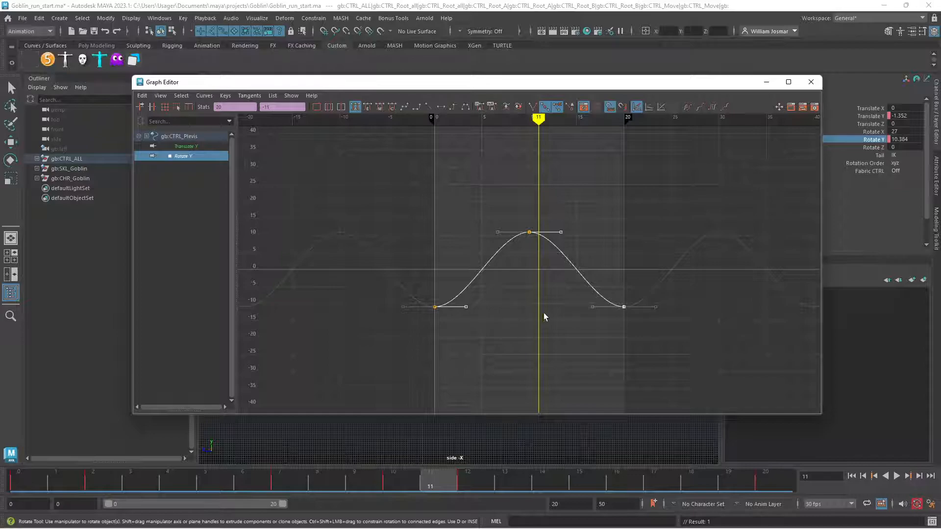
drag(655, 323, 655, 324)
shift+middle_drag(509, 287, 522, 286)
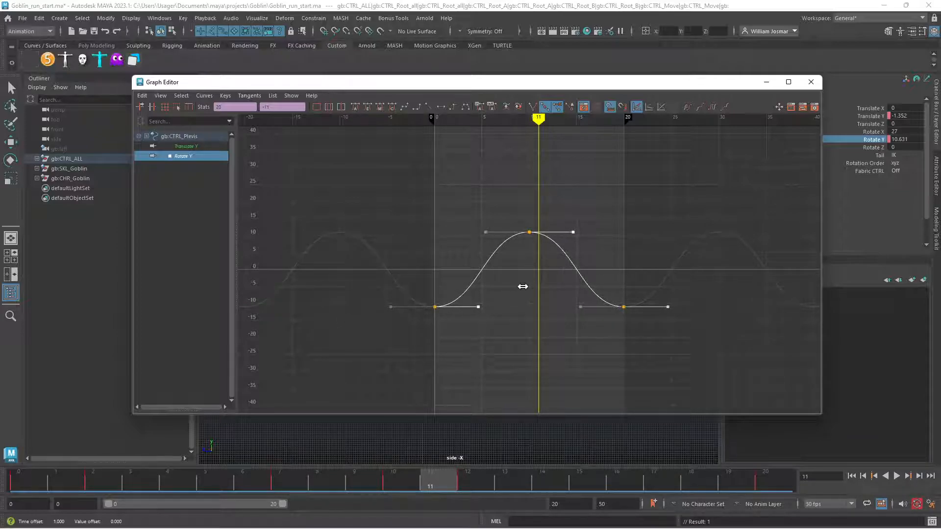
Close the Graph Editor, deselect the pelvis control, and play the animation in the perspective view
click(811, 82)
click(607, 289)
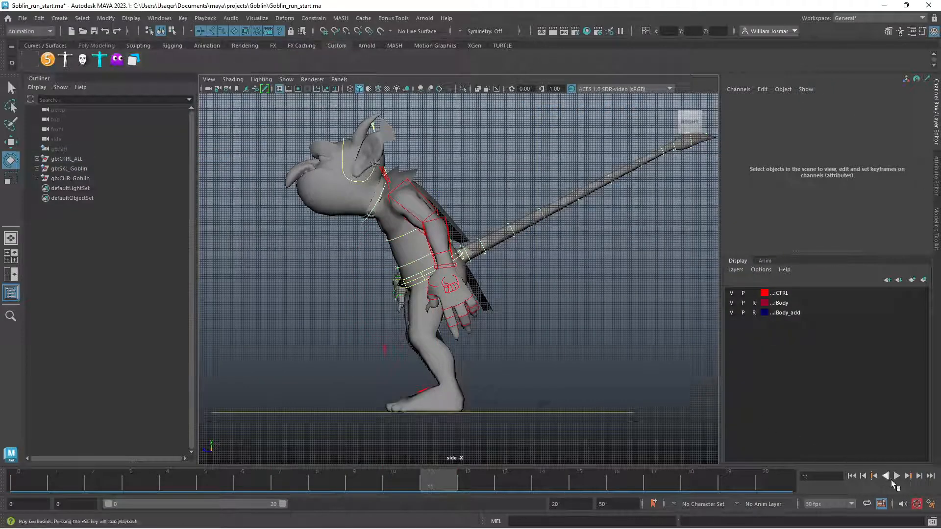
click(897, 476)
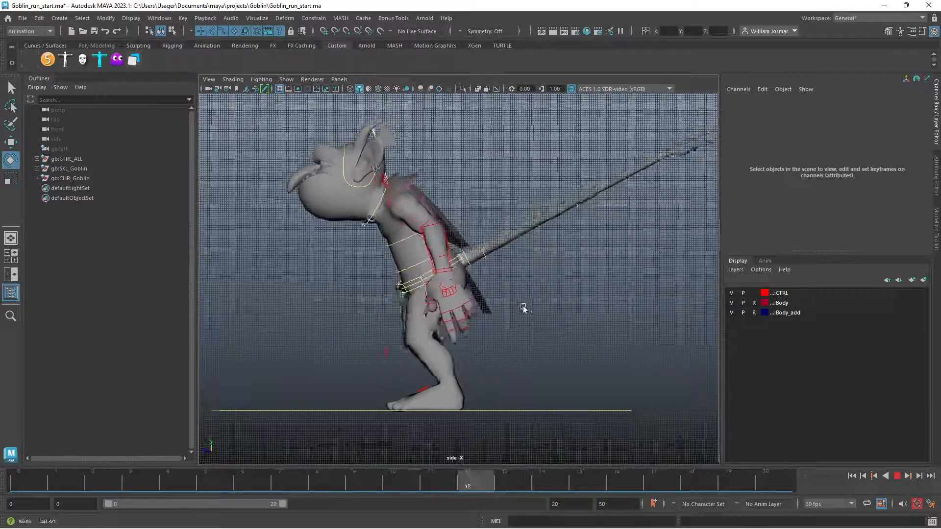
key(space)
key(space)
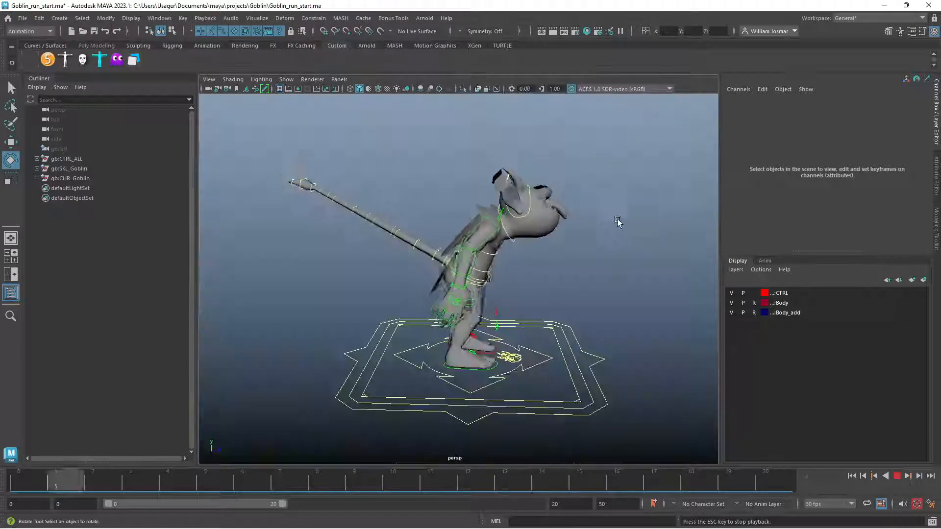
Inspect the playing run cycle from the front and stop playback
alt+drag(538, 279, 452, 268)
alt+right_drag(452, 268, 553, 271)
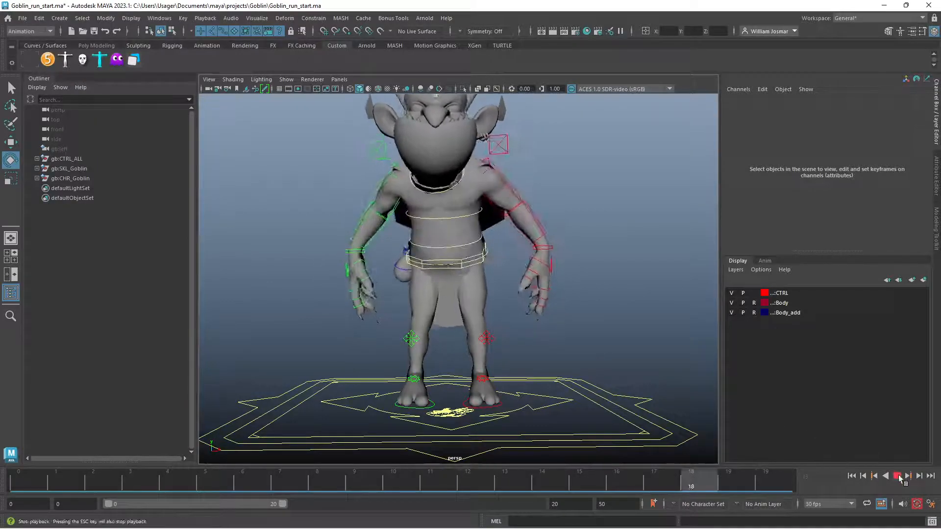
click(896, 476)
Try a small sideways shift of the pelvis control along Translate X at frame 10
click(487, 263)
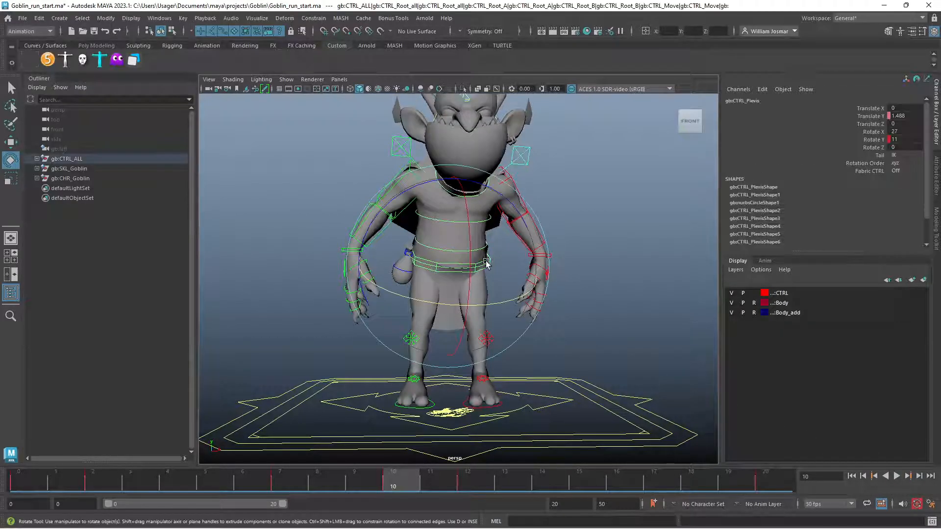
click(875, 109)
key(w)
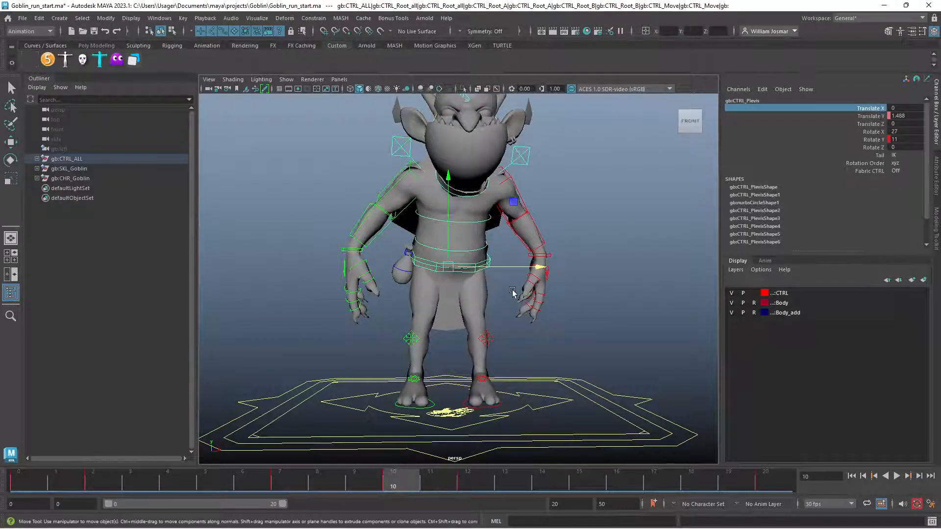
drag(524, 269, 507, 268)
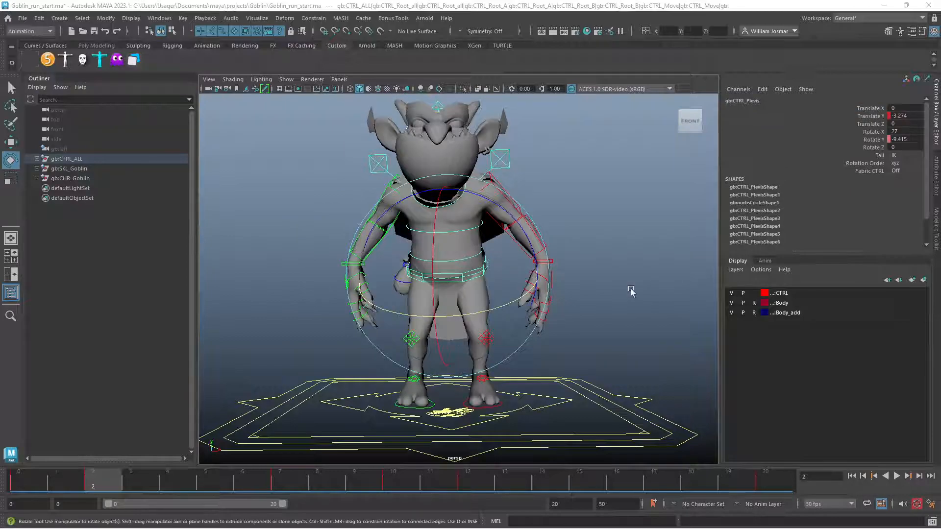
click(580, 288)
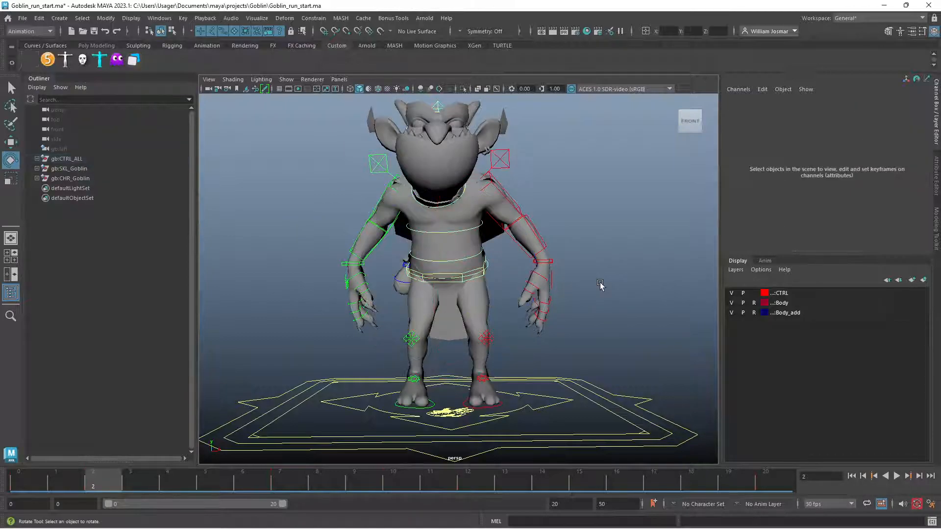
key(w)
click(469, 283)
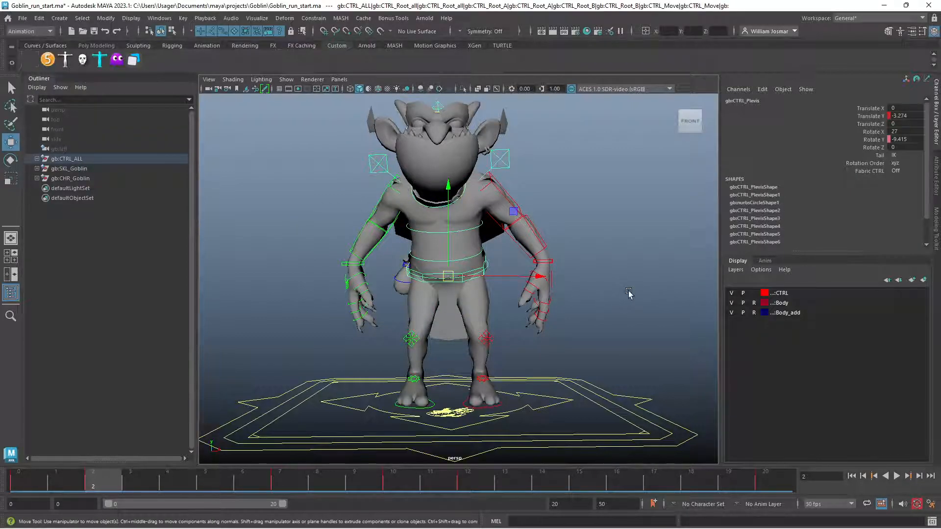
click(629, 293)
At frame 0, select both clavicle controls and rotate them together to raise the goblin's shoulders
drag(113, 478, 2, 480)
alt+drag(432, 391, 312, 395)
alt+right_drag(314, 397, 523, 394)
alt+drag(523, 393, 575, 383)
alt+right_drag(536, 366, 456, 352)
alt+drag(423, 359, 481, 374)
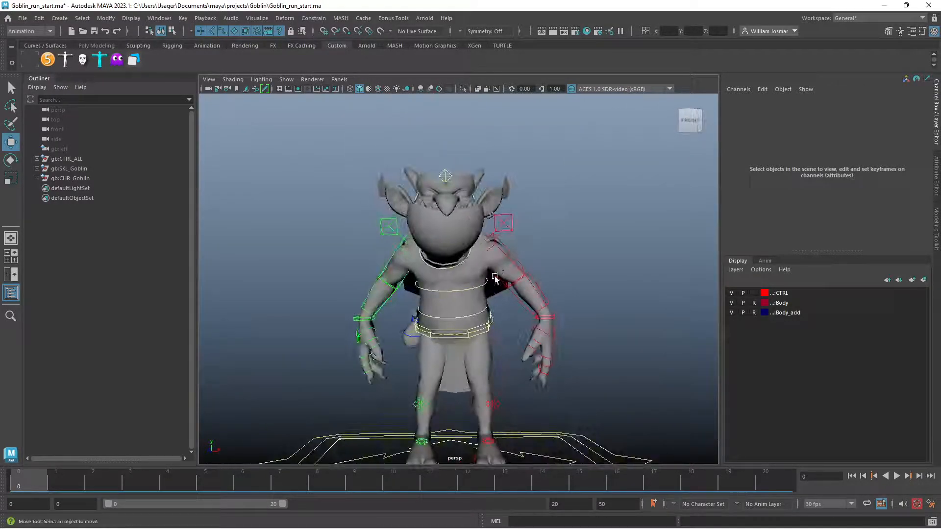
click(394, 227)
click(384, 229)
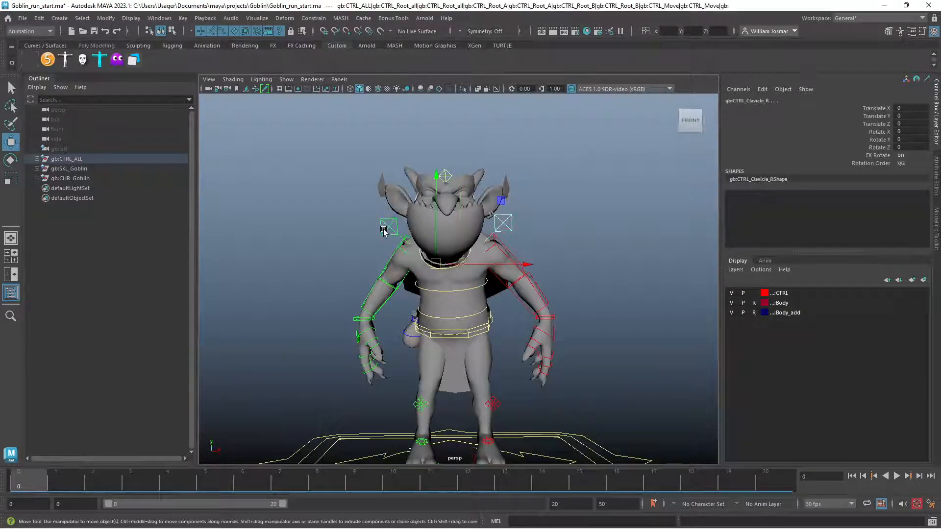
key(e)
drag(506, 219, 535, 248)
click(631, 219)
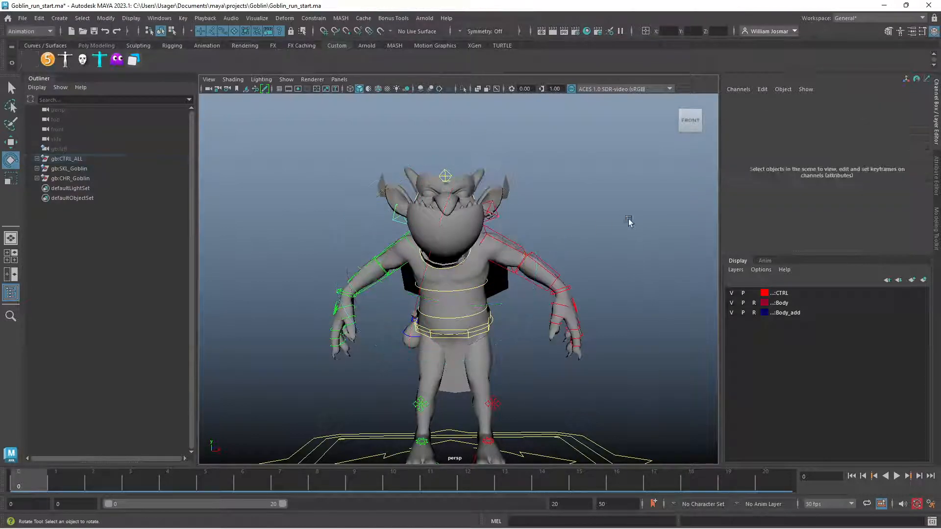
Rotate both upper-arm FK controls together to about 50.6 in Rotate Z to lift the arms, and deselect them
click(517, 249)
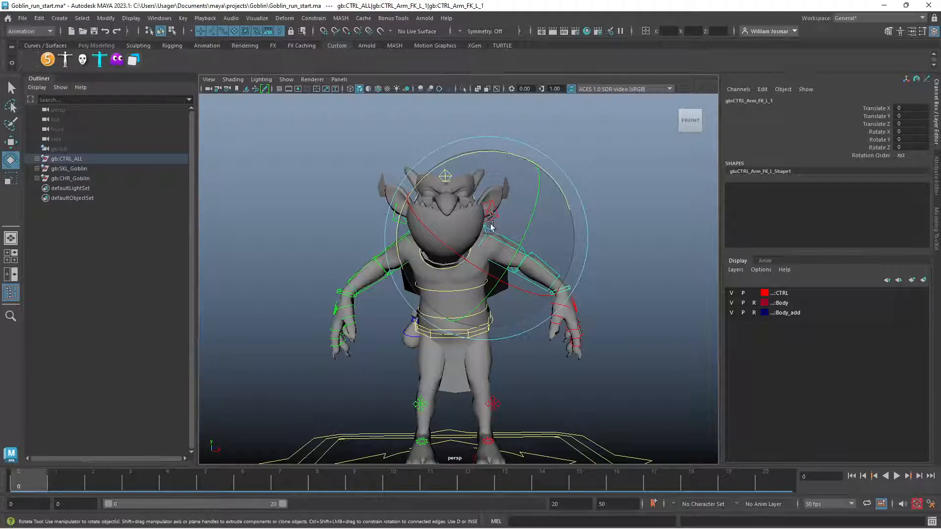
key(w)
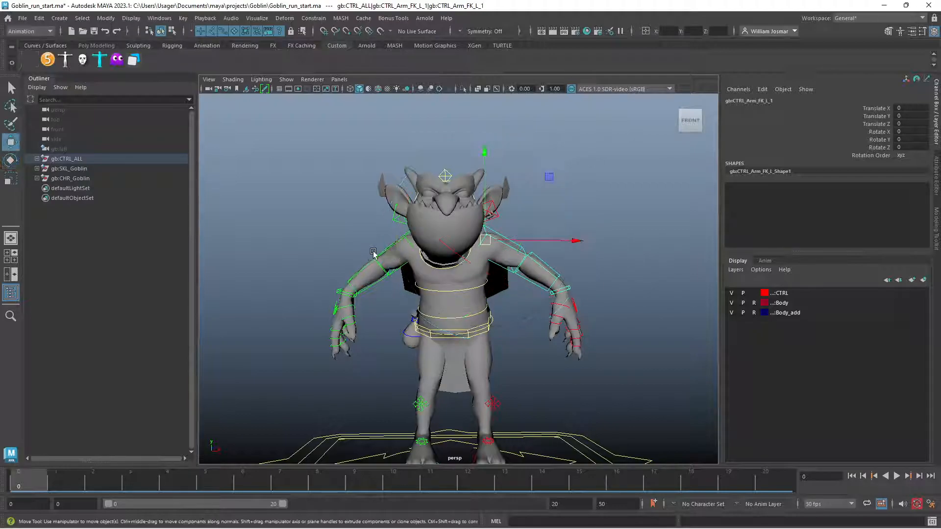
click(390, 252)
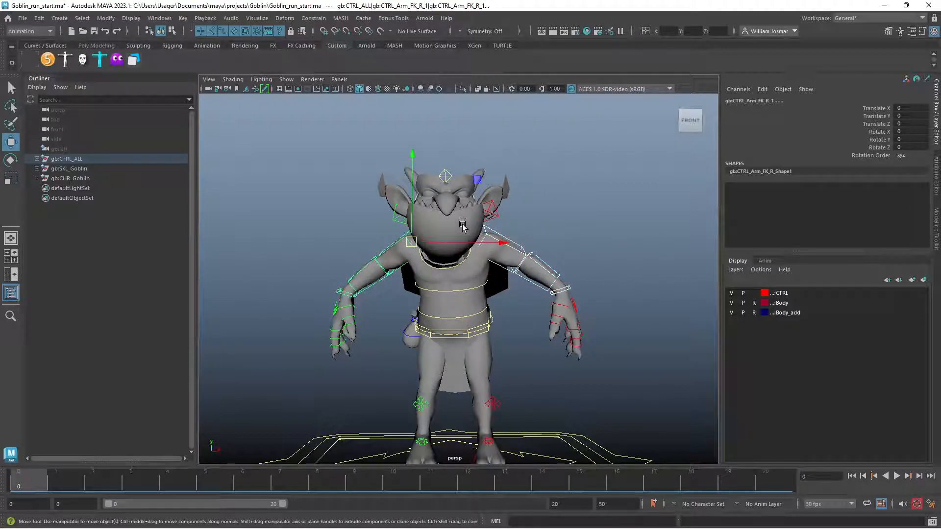
key(e)
drag(505, 214, 538, 346)
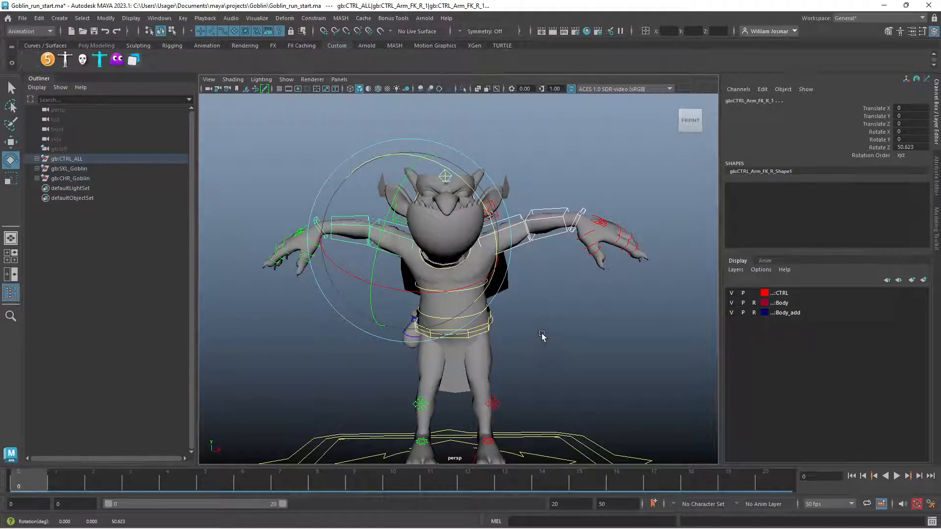
click(576, 335)
Select the pelvis control, then scrub and play the animation to examine the hip and leg motion from the side
alt+right_drag(437, 366, 534, 350)
alt+middle_drag(535, 360, 552, 275)
alt+right_drag(552, 272, 476, 285)
mouse_move(476, 286)
alt+mouse_down()
mouse_move(457, 290)
mouse_move(475, 289)
alt+mouse_up()
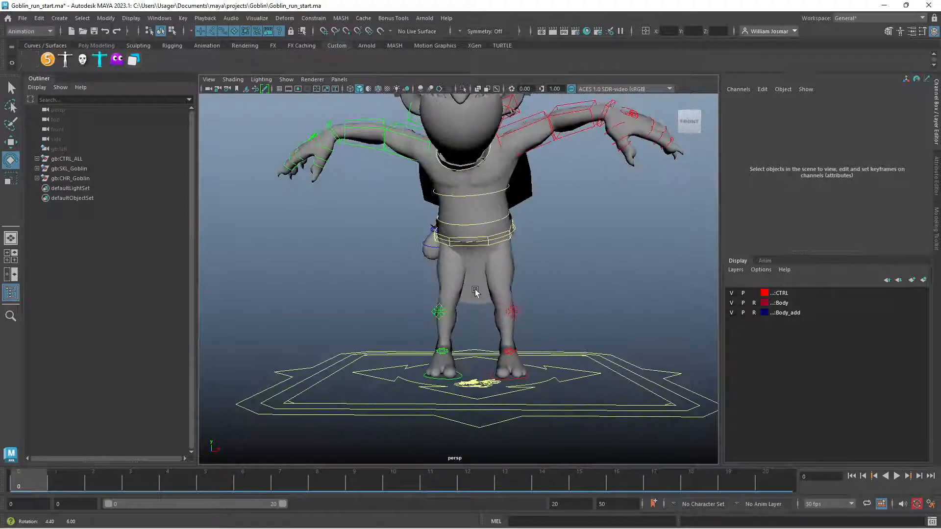
click(503, 240)
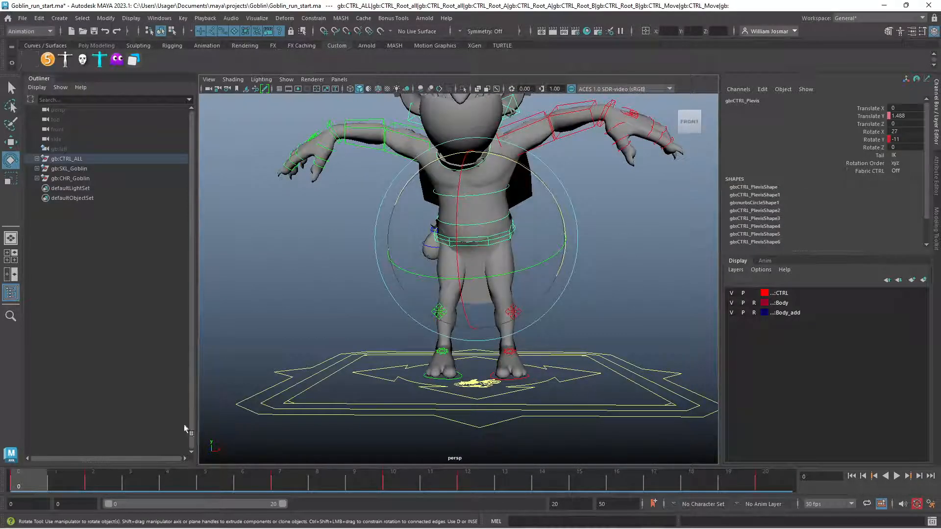
drag(52, 480, 395, 483)
alt+drag(461, 353, 344, 358)
scroll(345, 359, up, 4)
drag(121, 481, 717, 504)
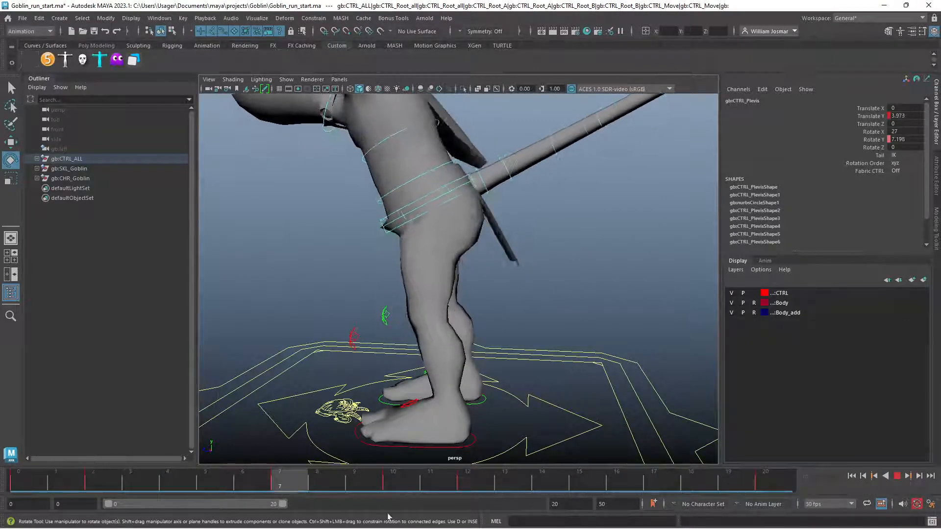
key(Escape)
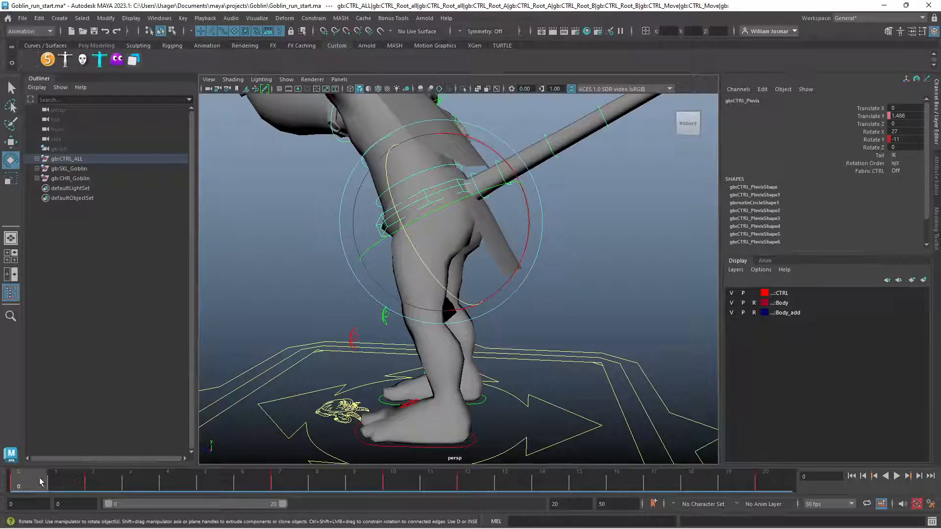
key(alt+v)
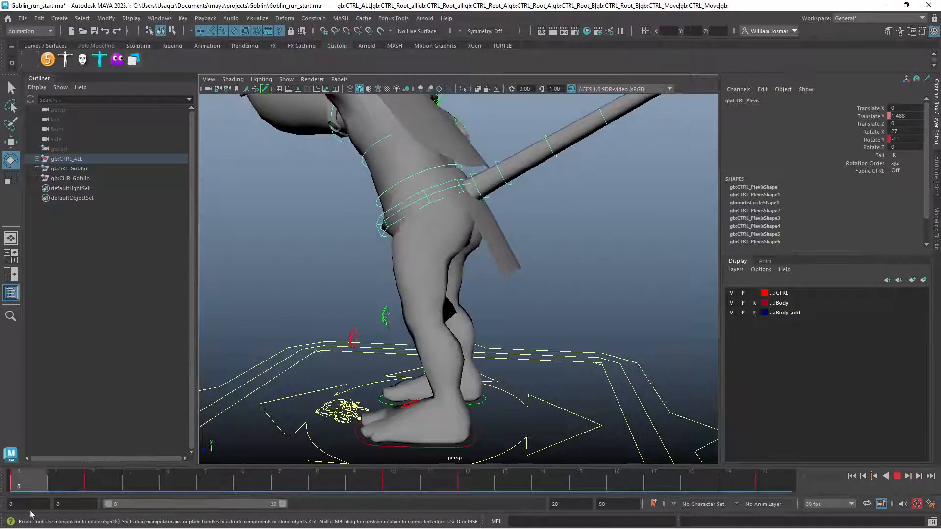
key(Escape)
Turn off automatic keyframing and rotate the pelvis control to about 32 in X, -33 in Y and -13 in Z at frame 0
alt+drag(396, 381, 331, 401)
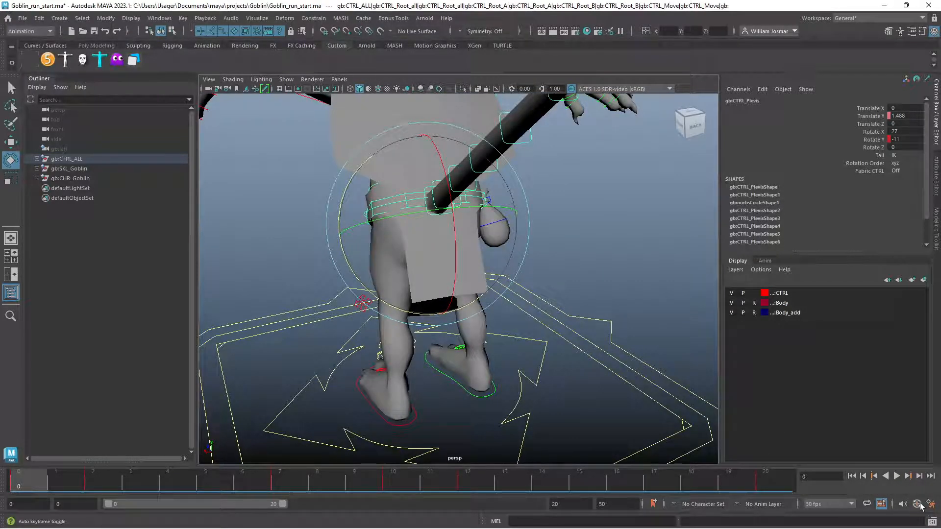
drag(431, 216, 497, 216)
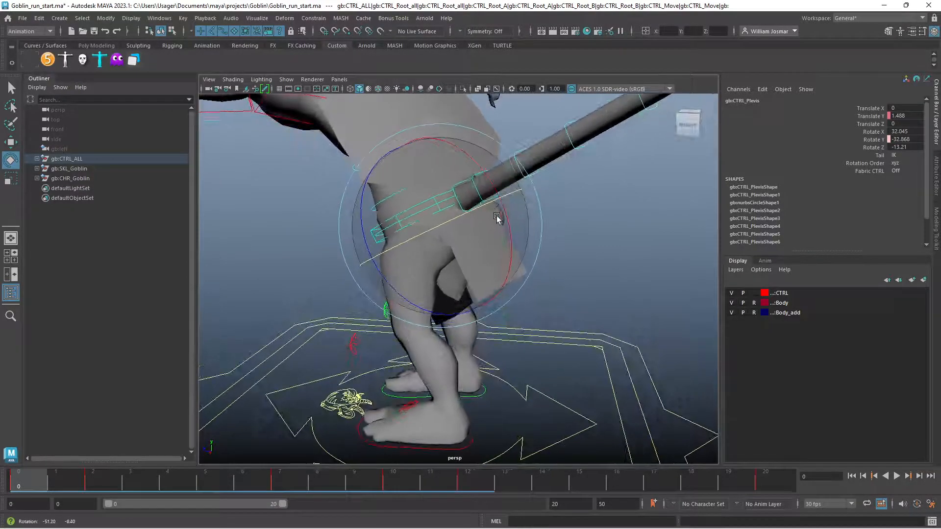
Try moving the left foot IK control forward about 28.8 in Translate Z, and undo the move
click(417, 447)
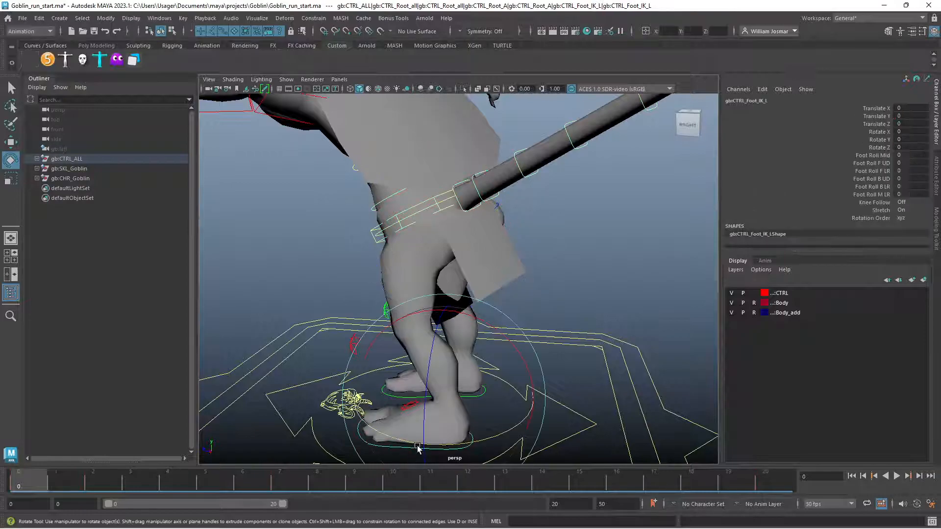
key(w)
drag(425, 384, 339, 377)
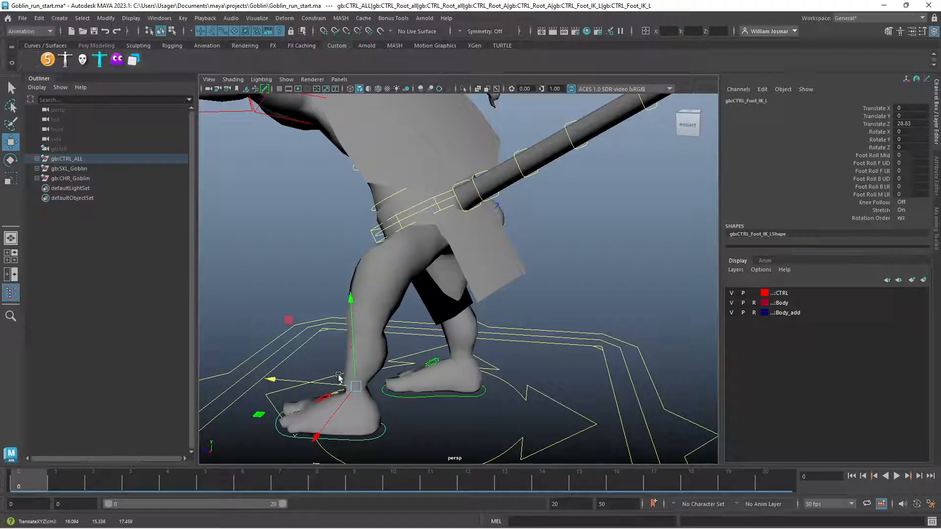
key(ctrl+z)
alt+drag(338, 376, 561, 350)
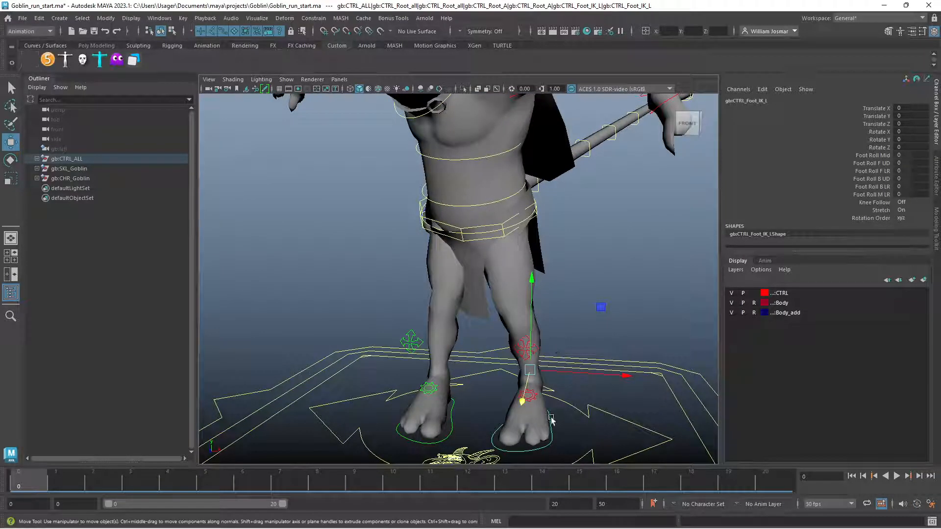
Shift the pelvis control sideways over the left foot to about 14.3 in Translate X
click(505, 224)
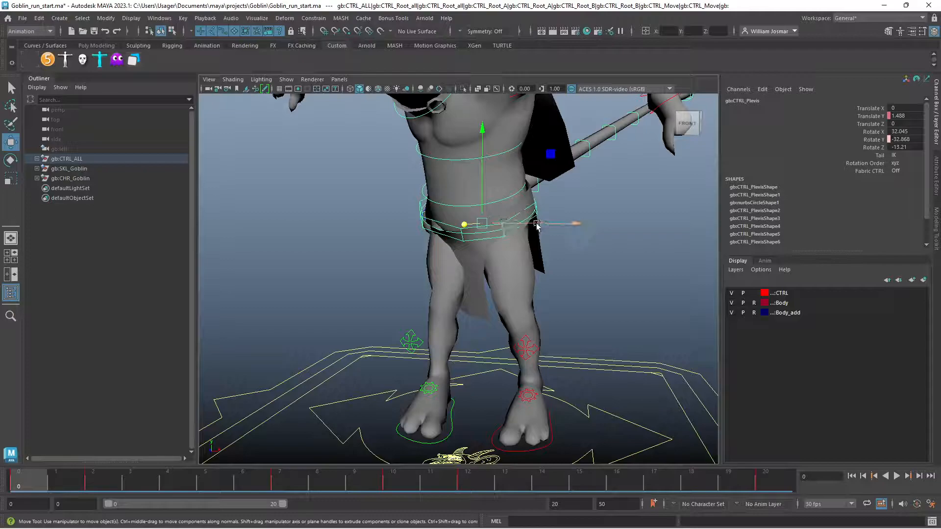
drag(537, 225, 583, 231)
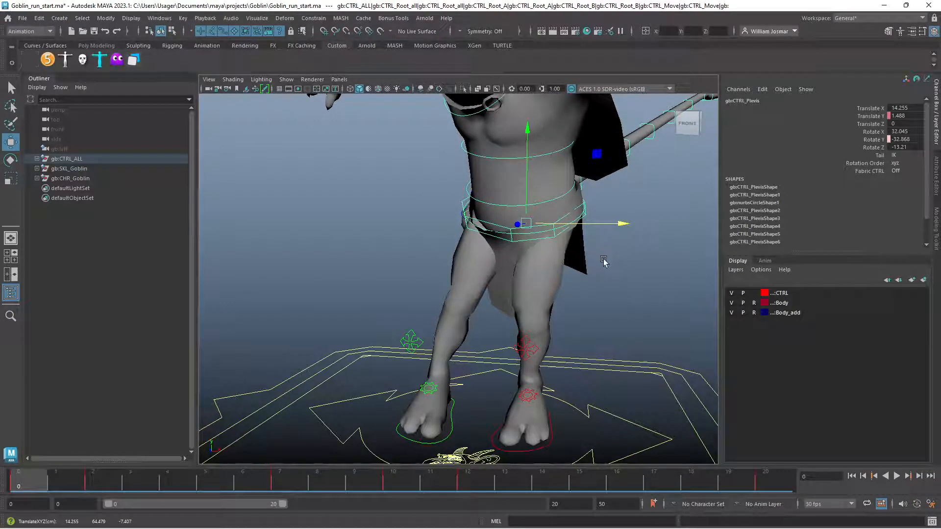
alt+drag(613, 269, 451, 283)
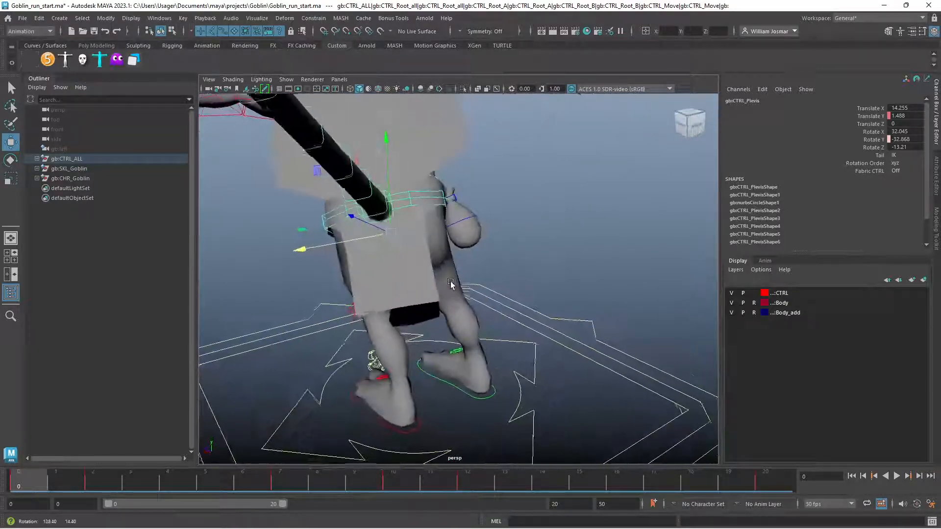
Go to frame 2 and set the pelvis control's Translate X to 0
drag(42, 486, 97, 483)
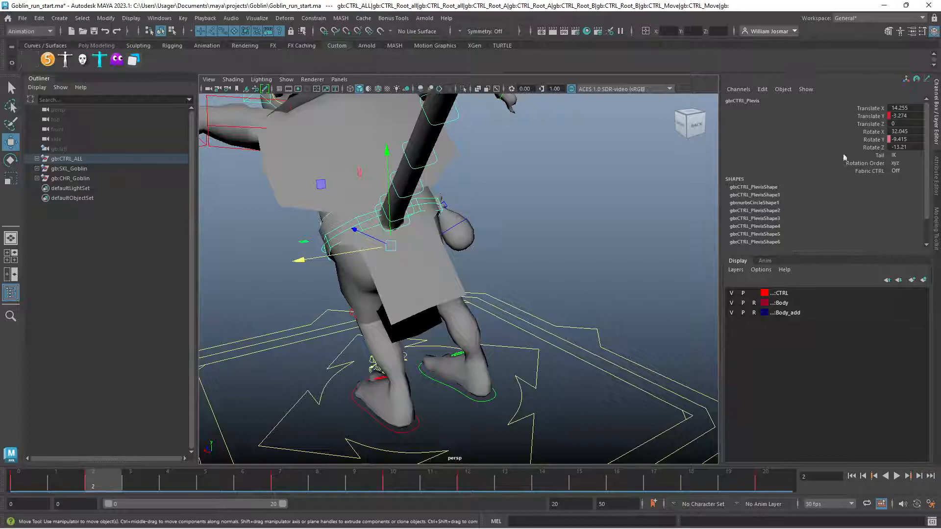
double_click(912, 108)
text(0)
key(Return)
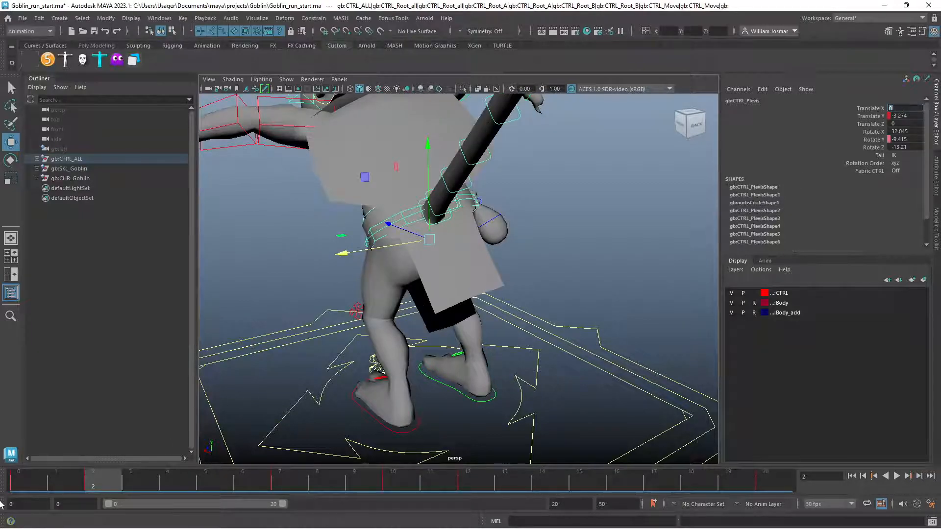
Return to frame 0 and set the pelvis control's Rotate Z to 0
click(15, 486)
scroll(344, 334, down, 5)
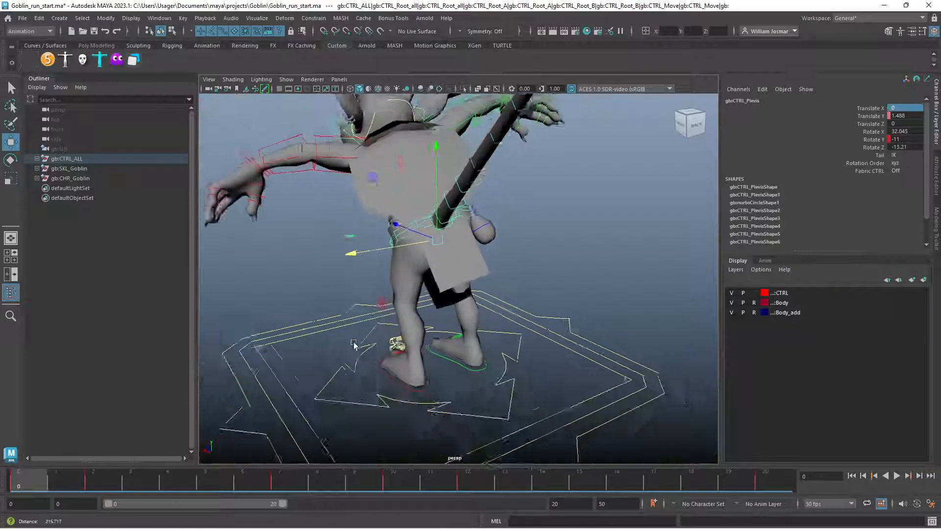
alt+drag(345, 333, 535, 309)
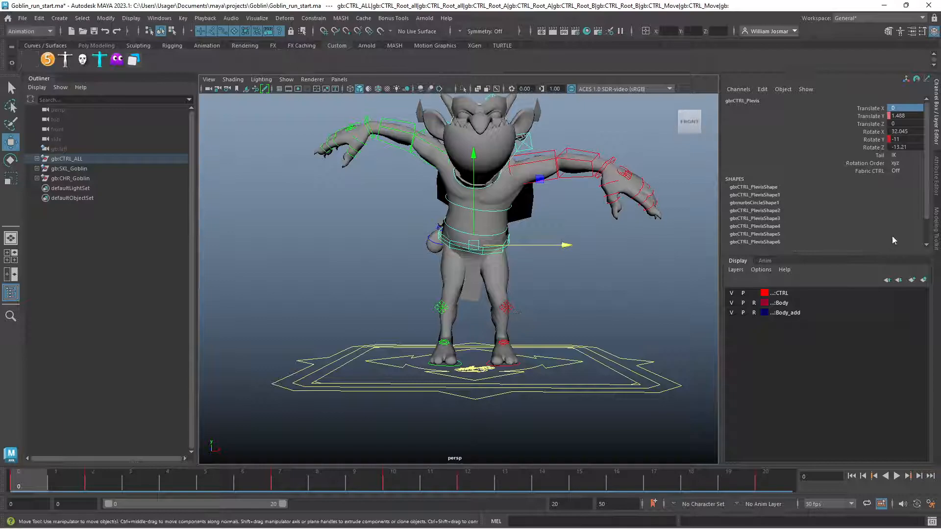
double_click(900, 147)
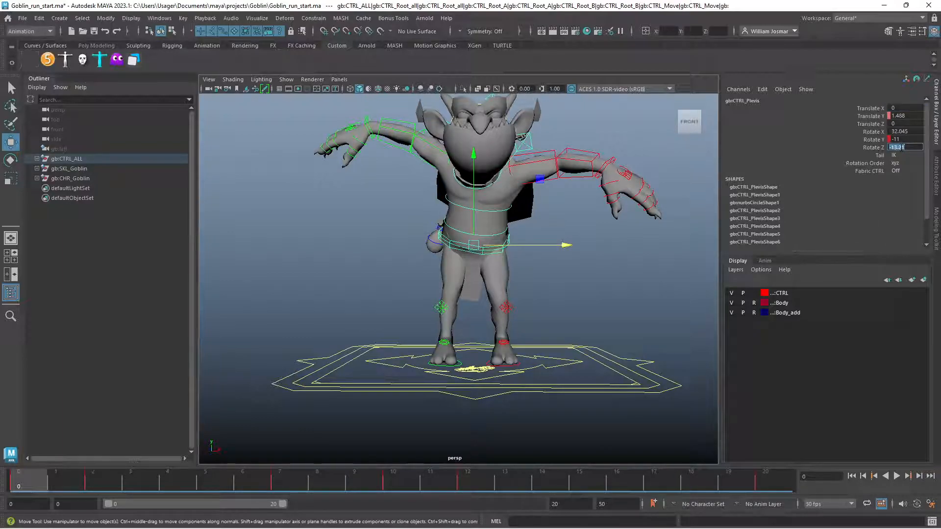
key(Return)
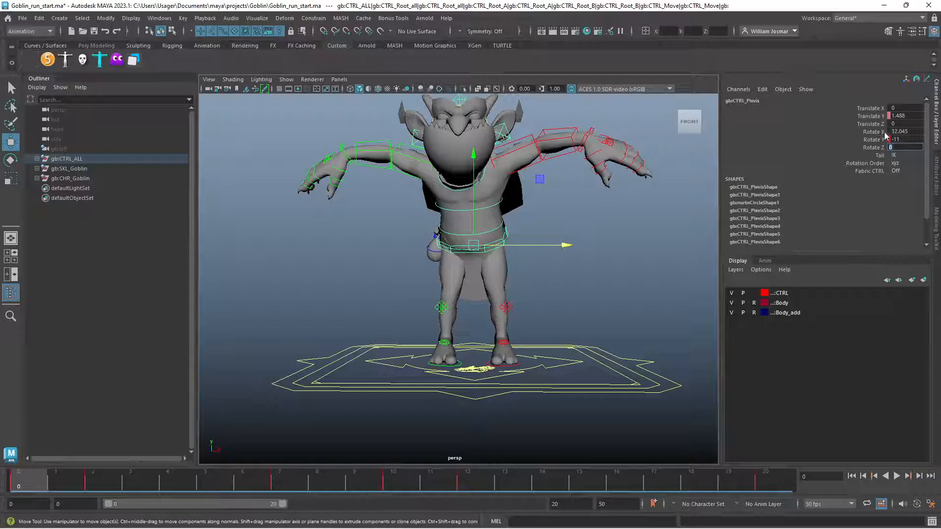
Set a key on only the pelvis control's Rotate X channel at frame 0
alt+drag(577, 261, 465, 270)
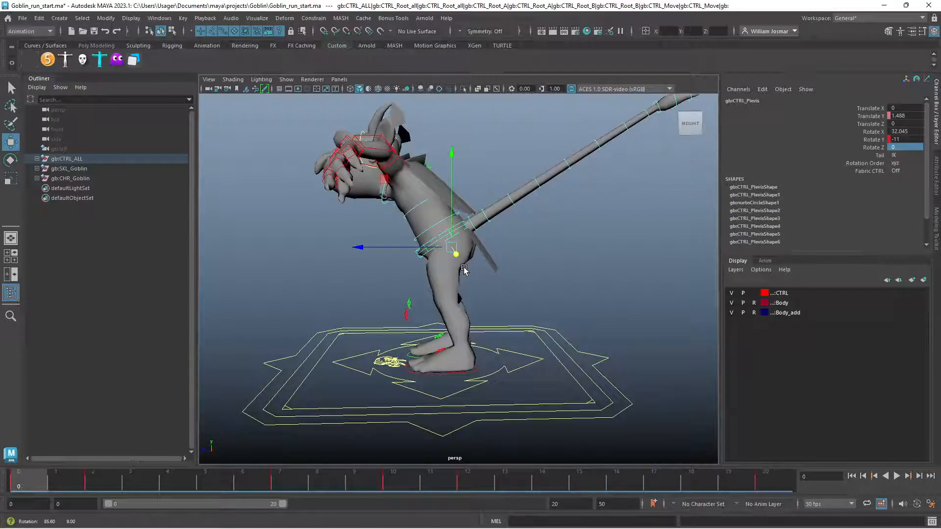
alt+right_drag(464, 269, 578, 286)
alt+drag(578, 285, 596, 275)
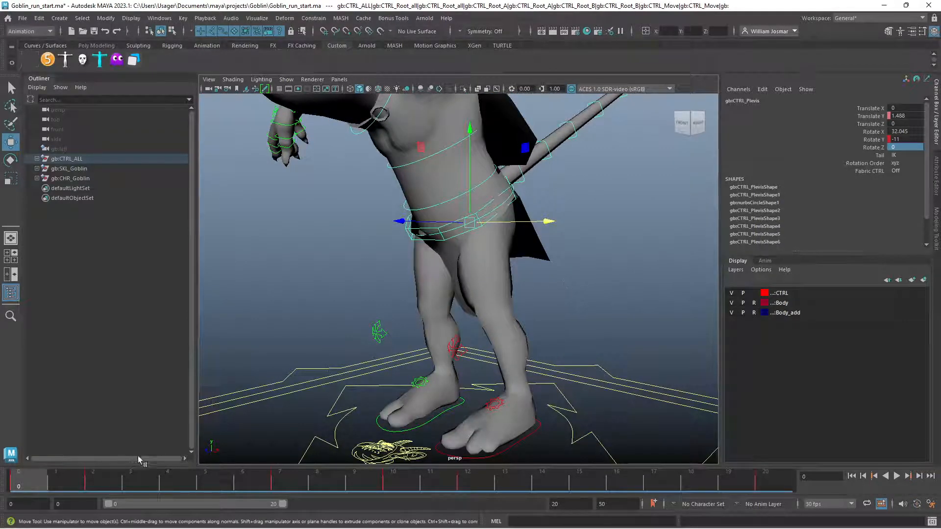
click(875, 132)
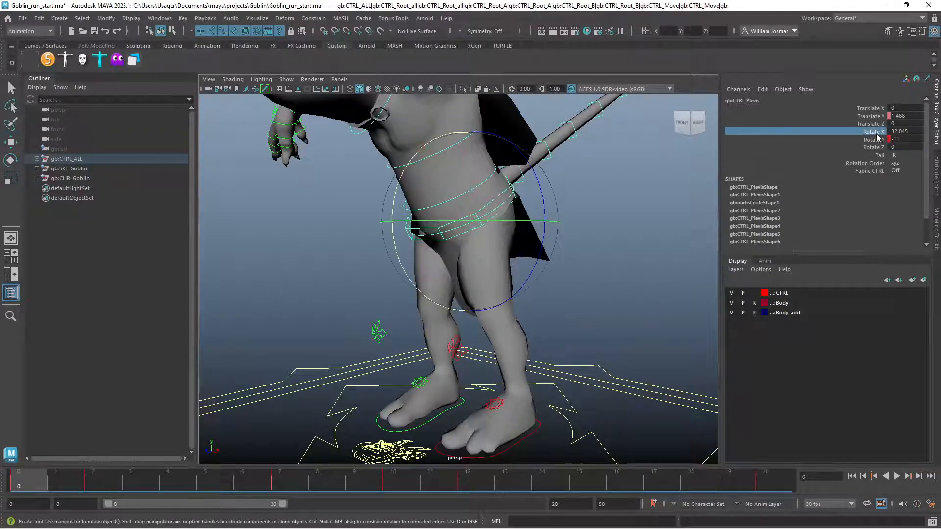
right_click(869, 133)
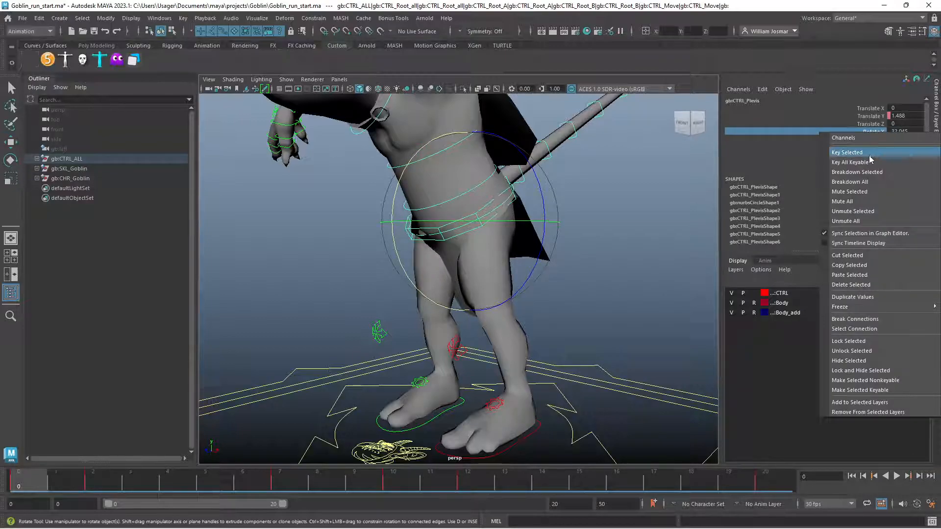
click(870, 153)
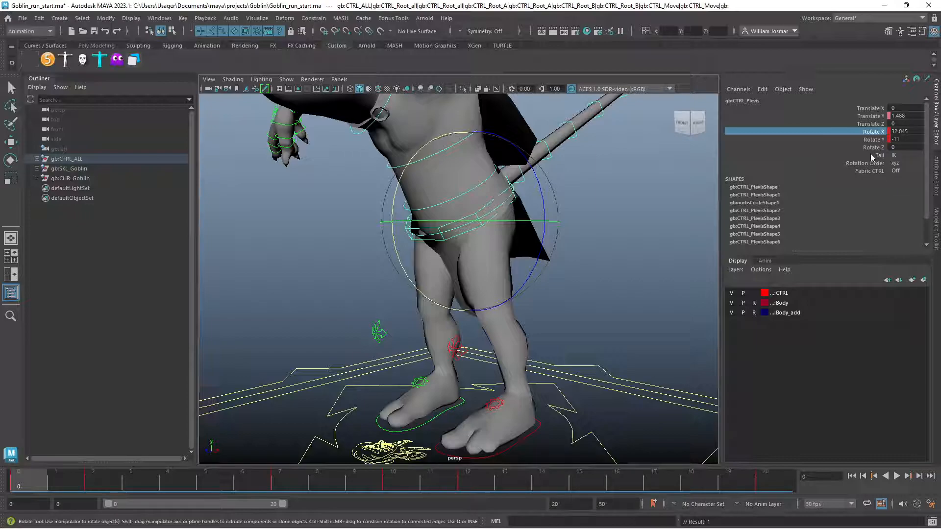
Go to frame 2 and extend the playback range's end to frame 24
mouse_move(619, 247)
alt+mouse_down()
mouse_move(593, 257)
mouse_move(492, 237)
mouse_move(631, 242)
alt+mouse_up()
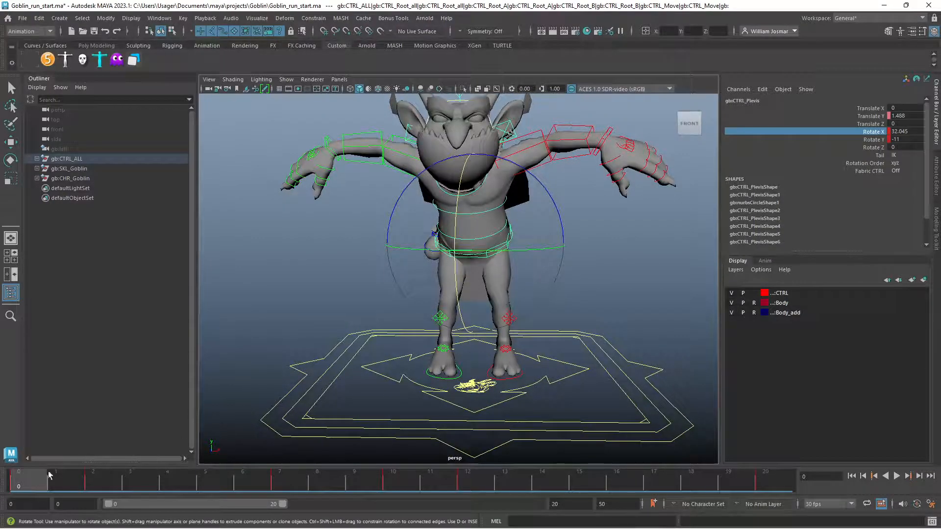
alt+drag(382, 329, 265, 340)
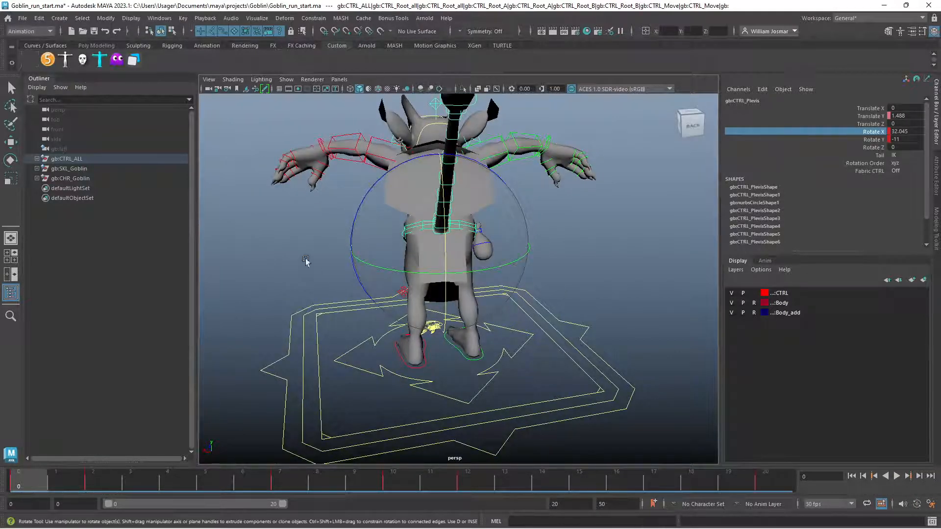
drag(39, 484, 102, 481)
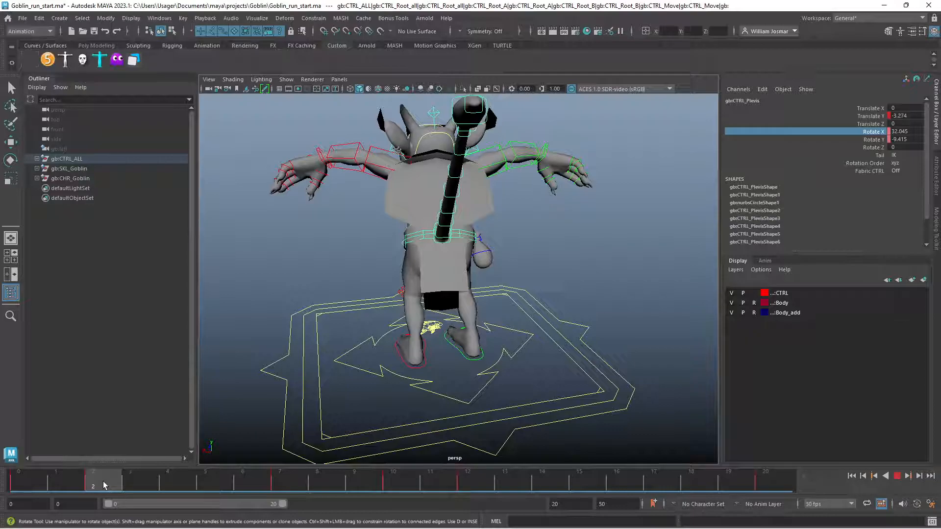
drag(103, 485, 104, 486)
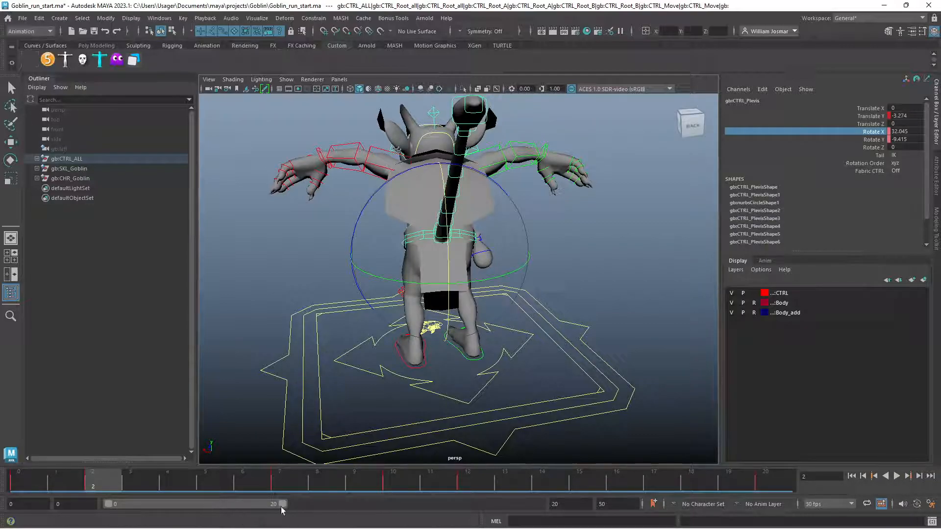
drag(283, 505, 316, 507)
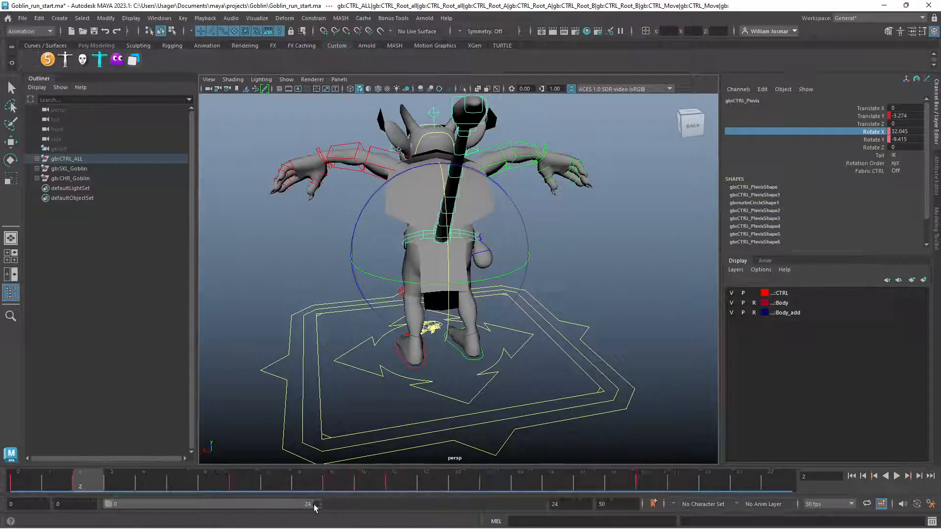
Examine the pelvis Translate Y curve in the Graph Editor, checking its keys at frames 2, 7 and 12
alt+drag(494, 377, 566, 355)
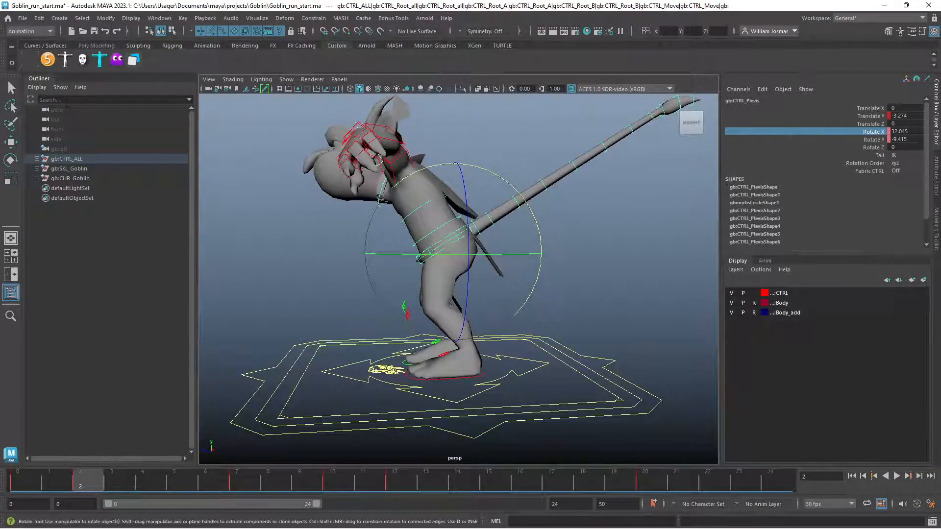
click(31, 61)
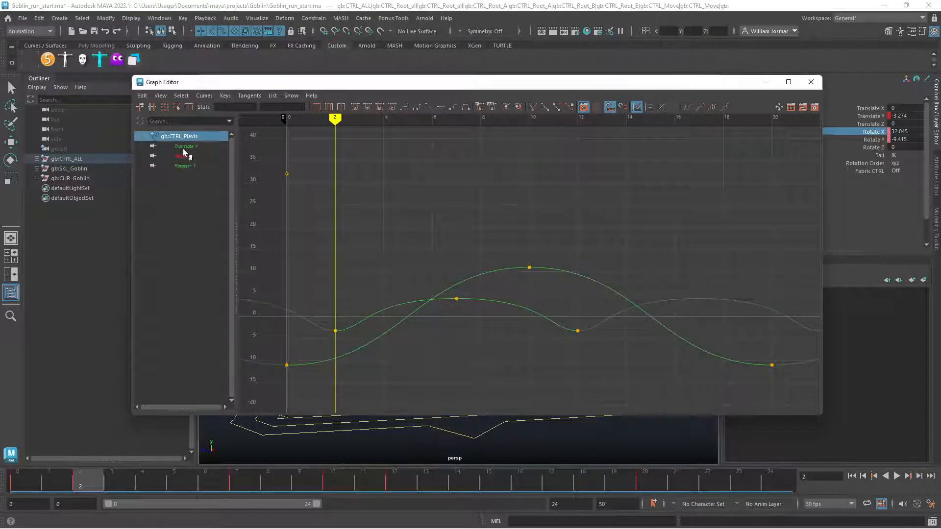
click(186, 147)
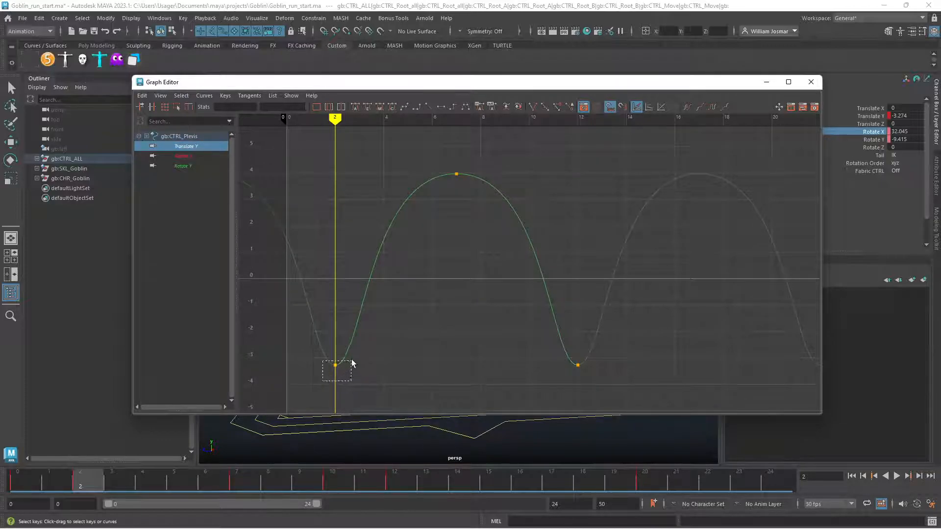
click(335, 365)
click(457, 174)
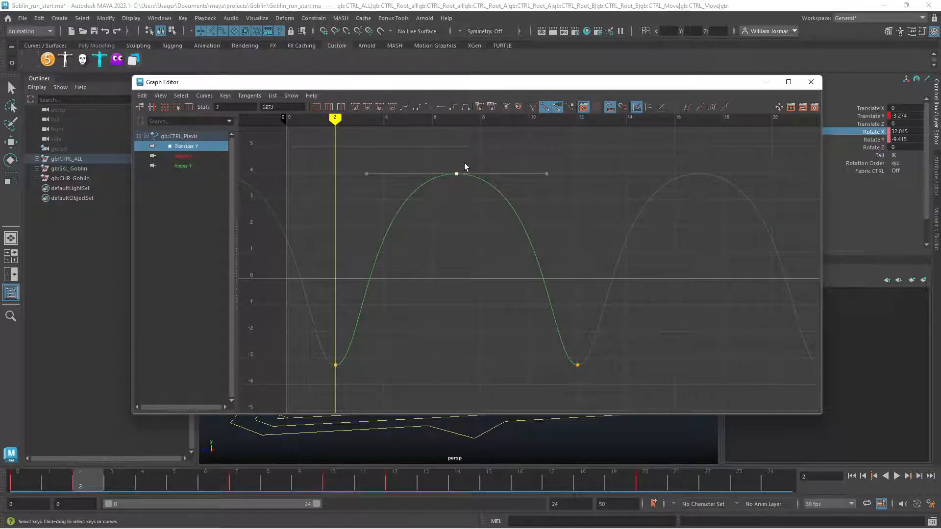
drag(612, 365, 613, 364)
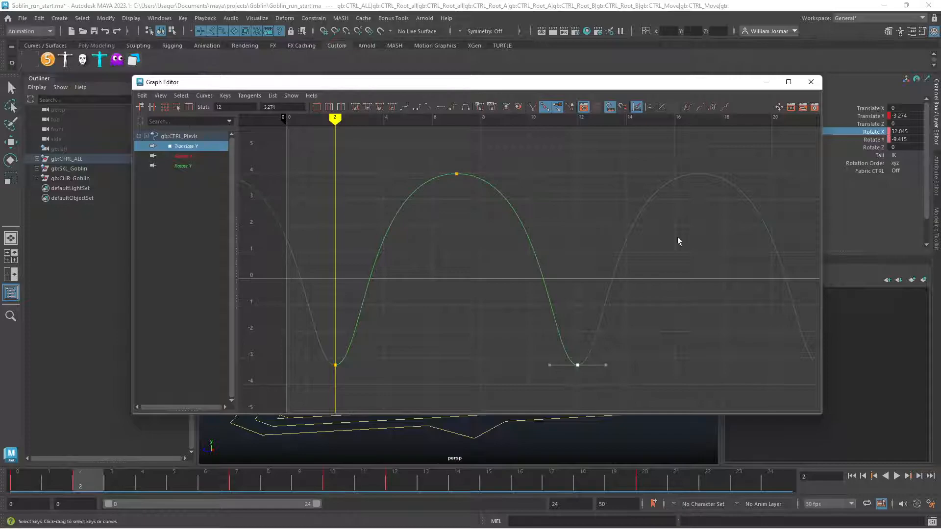
drag(478, 163, 445, 204)
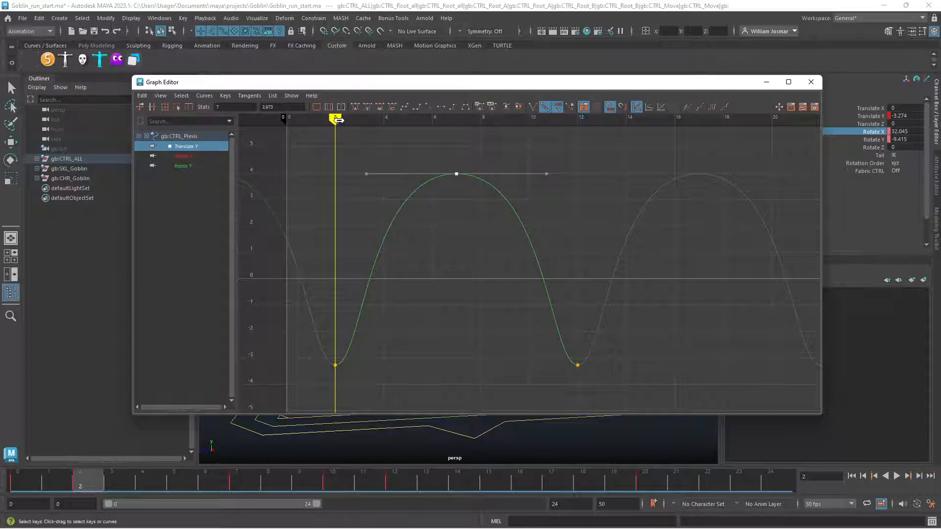
key(alt+v)
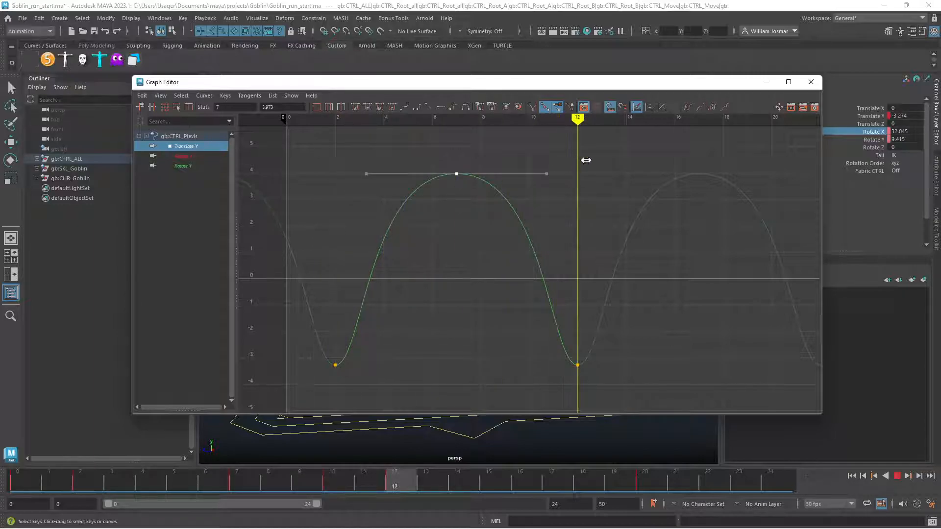
key(alt+v)
drag(316, 378, 354, 346)
drag(559, 402, 611, 362)
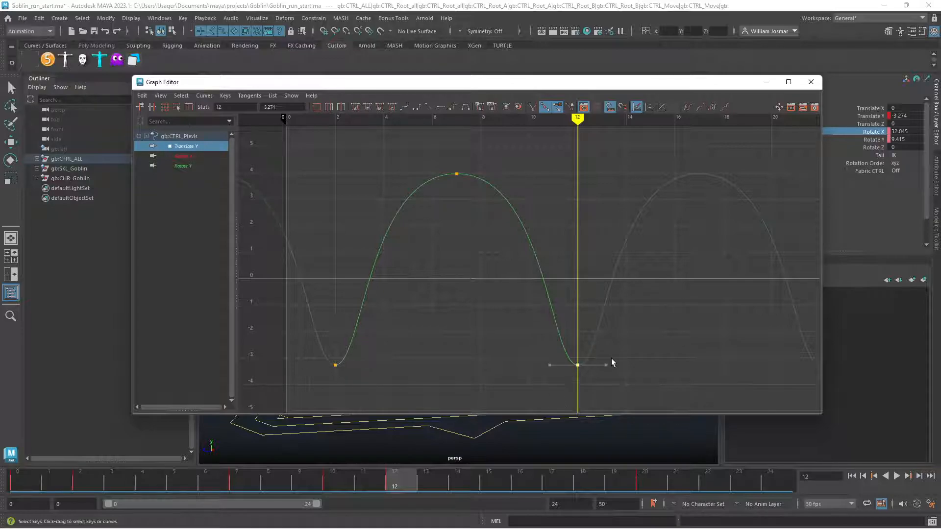
click(811, 82)
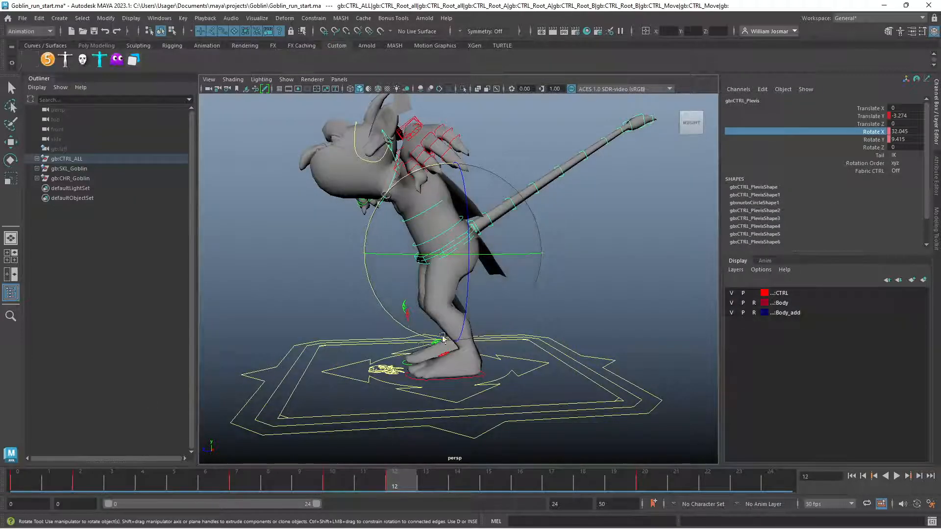
Inspect the pelvis position over the legs at frames 2 and 0 from the front, back and side
click(89, 484)
alt+drag(471, 347, 594, 325)
scroll(598, 328, up, 3)
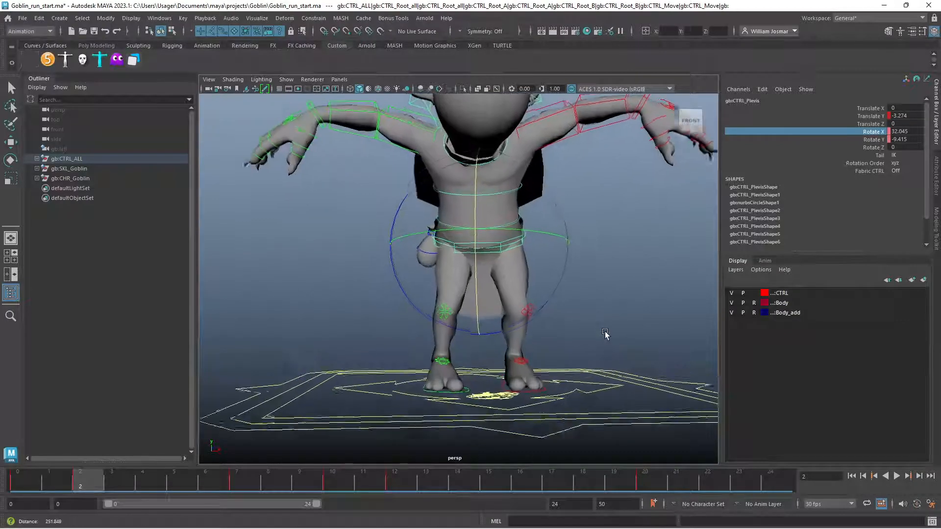
scroll(603, 334, up, 2)
scroll(613, 322, up, 1)
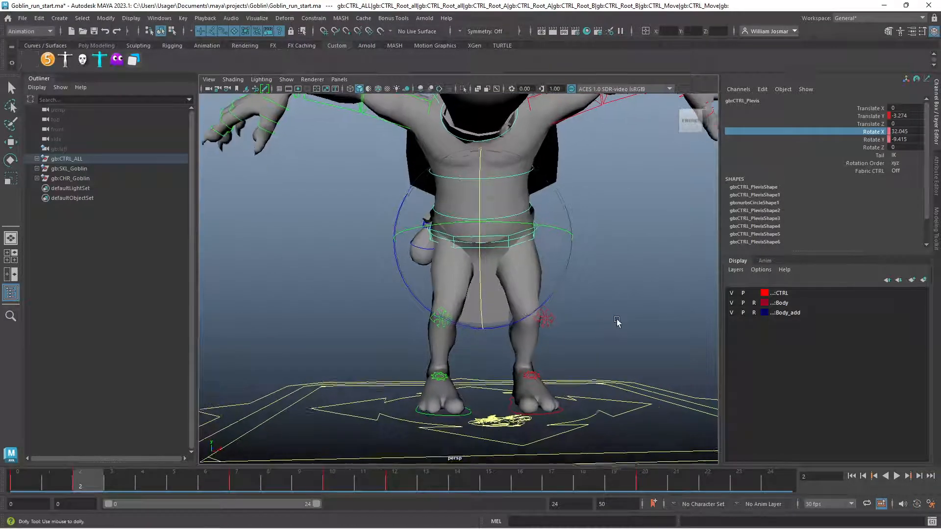
scroll(619, 323, up, 1)
key(e)
key(w)
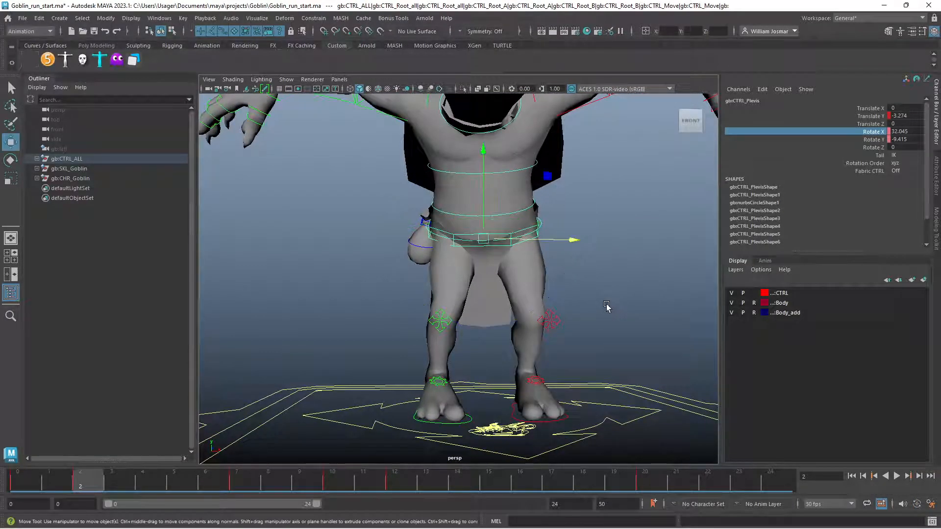
alt+drag(587, 271, 372, 287)
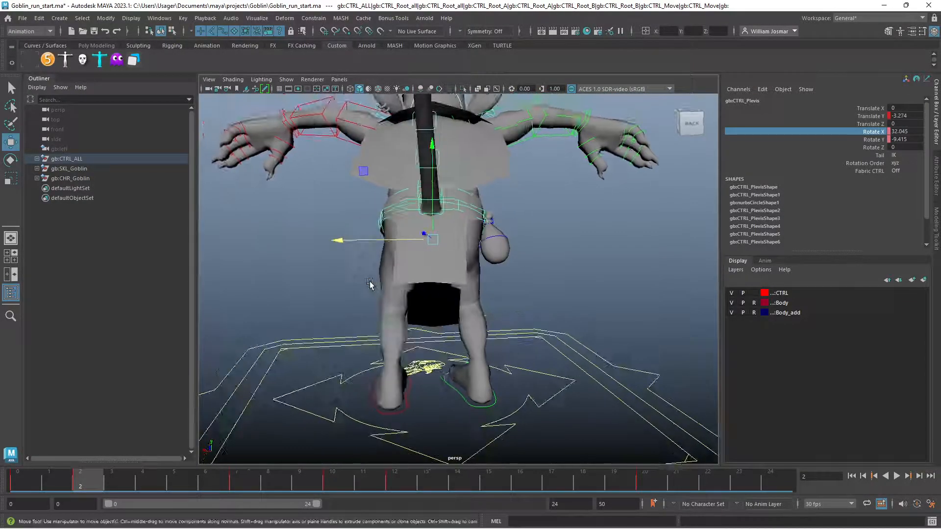
click(366, 240)
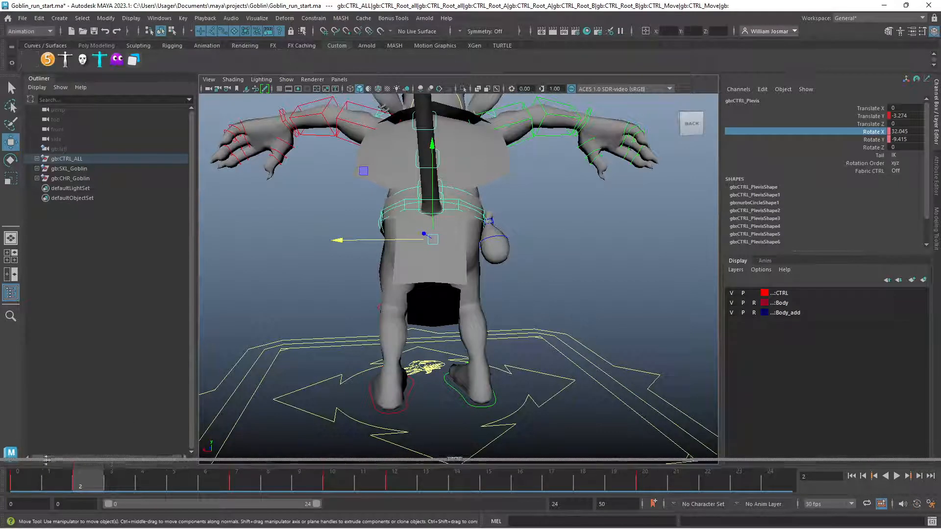
drag(87, 485, 33, 471)
alt+drag(216, 384, 309, 397)
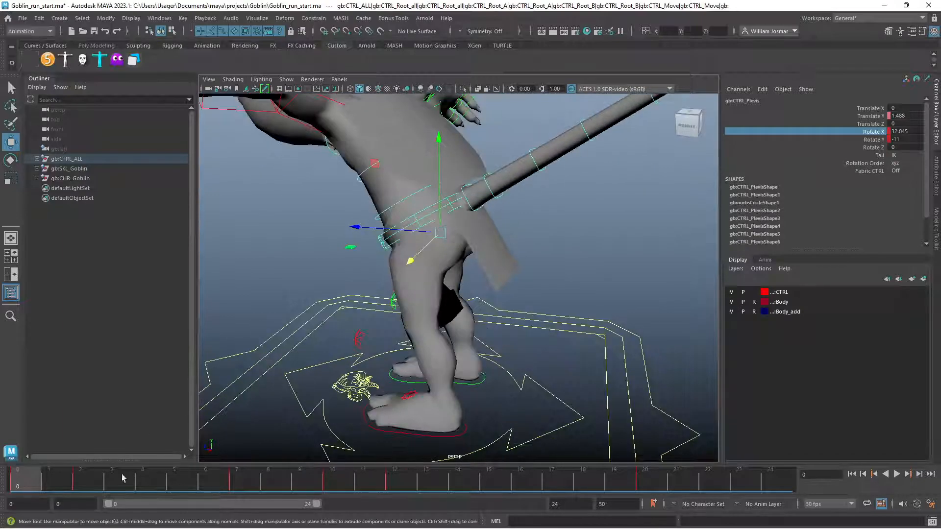
key(alt+v)
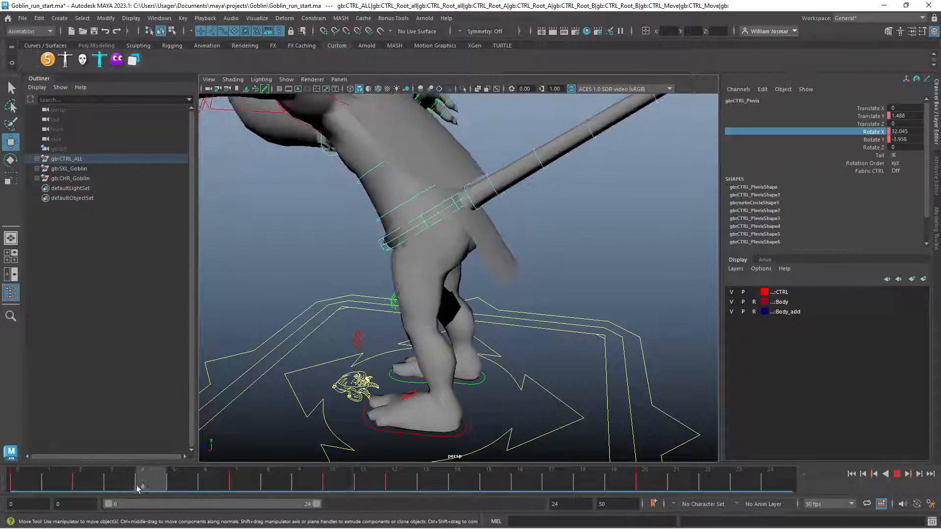
At frame 2, shift the pelvis control sideways to about 2.78 in Translate X and key that channel
drag(86, 485, 87, 485)
alt+drag(370, 368, 306, 353)
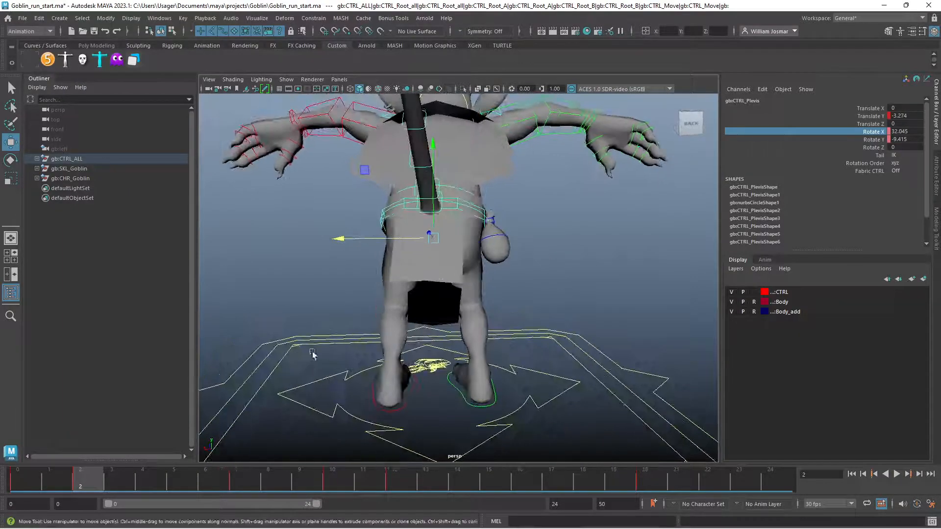
drag(381, 239, 381, 237)
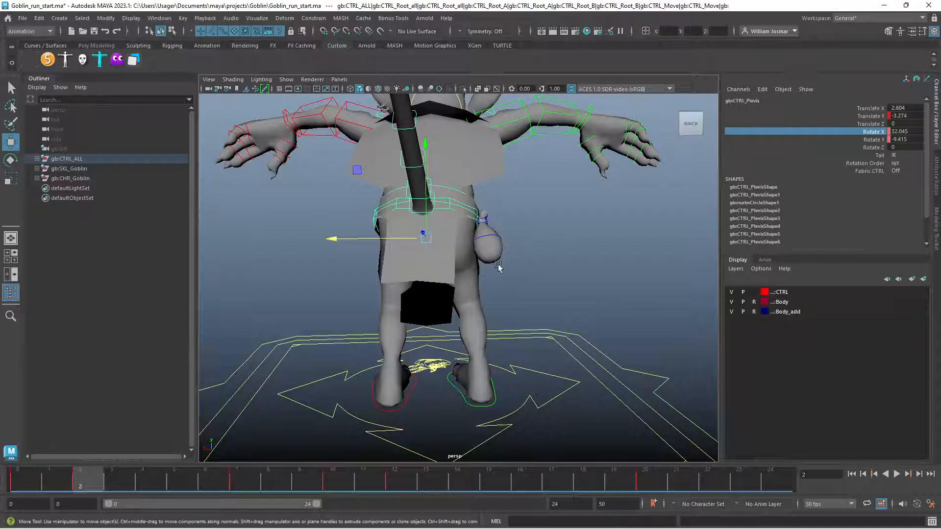
drag(405, 239, 403, 240)
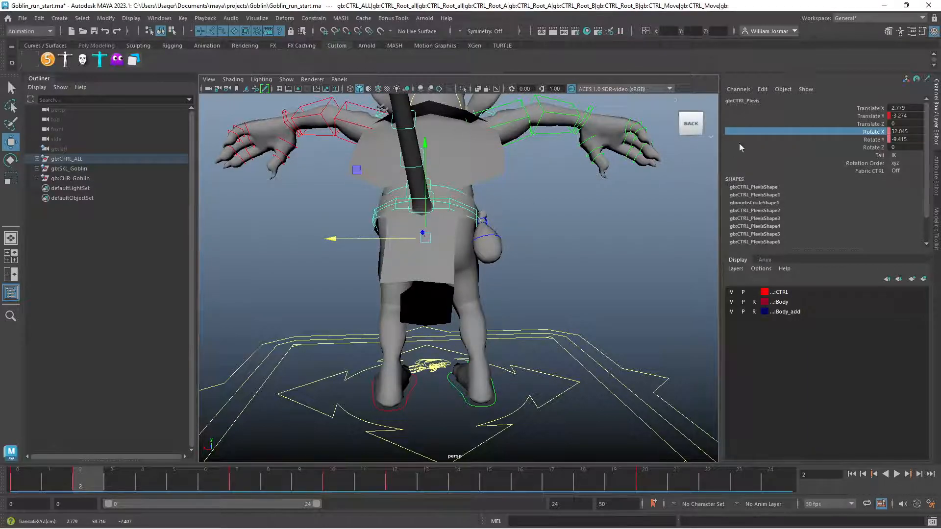
click(852, 107)
right_click(852, 108)
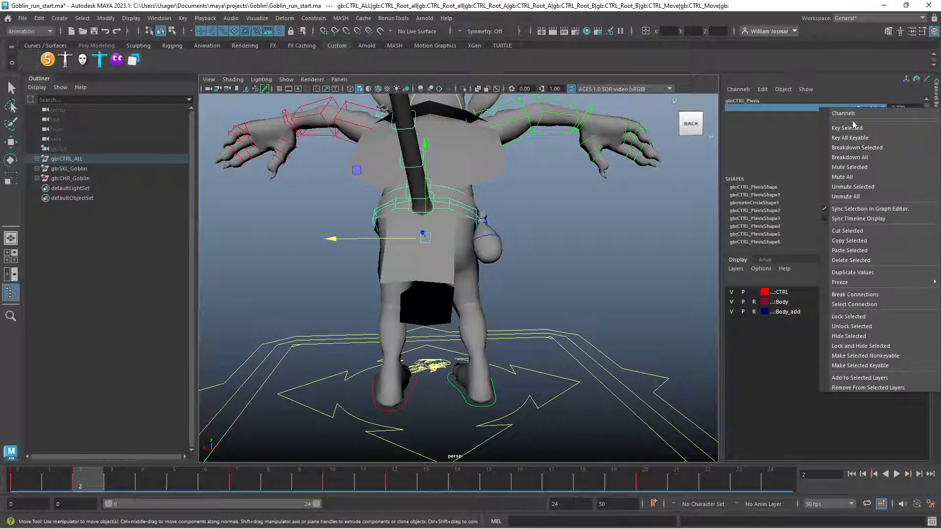
click(857, 128)
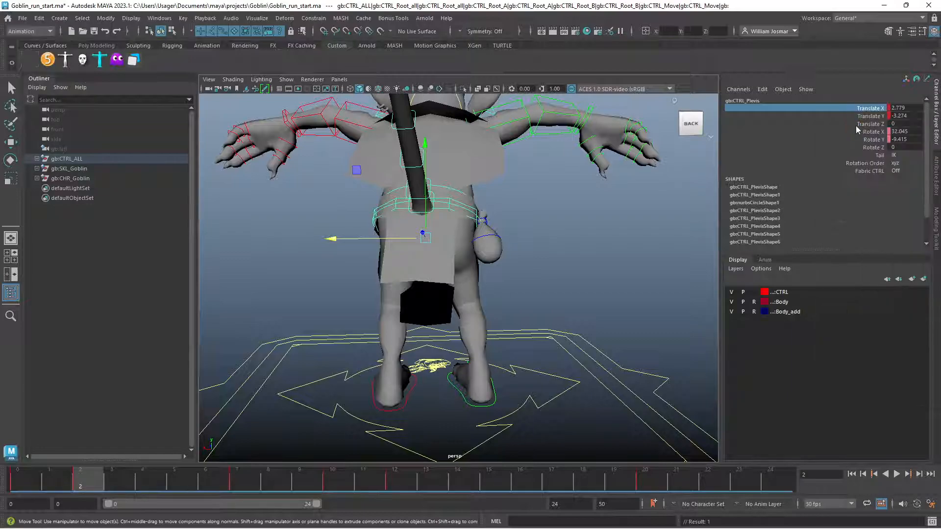
Key the pelvis control's Translate X at frame 22 with the same 2.779 value as frame 2
click(711, 482)
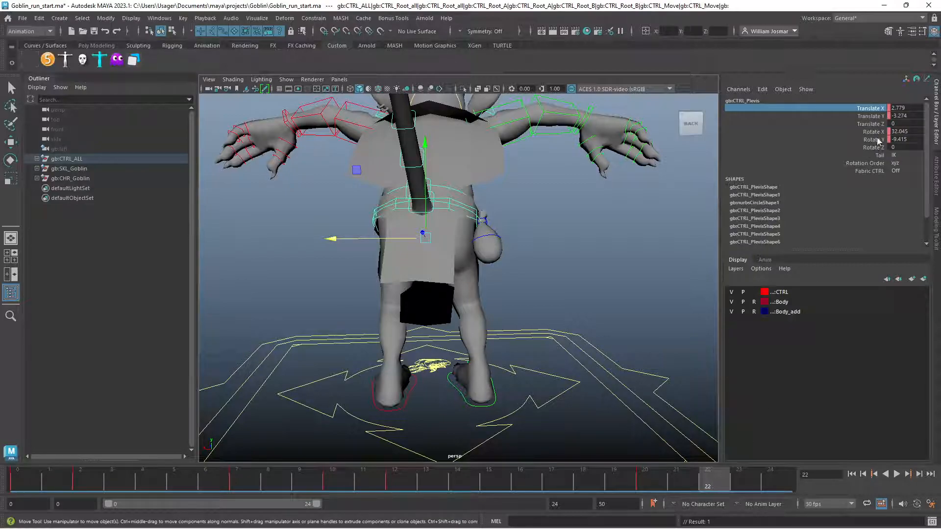
right_click(842, 110)
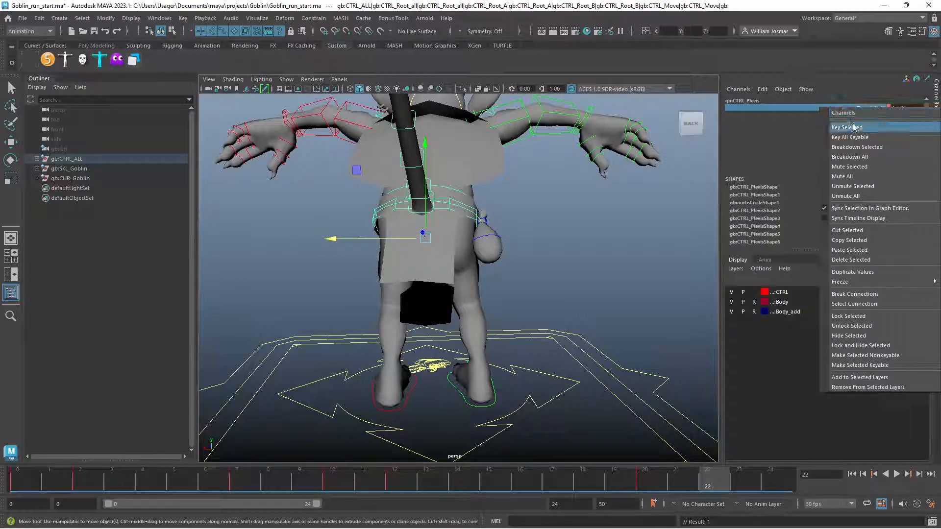
click(853, 125)
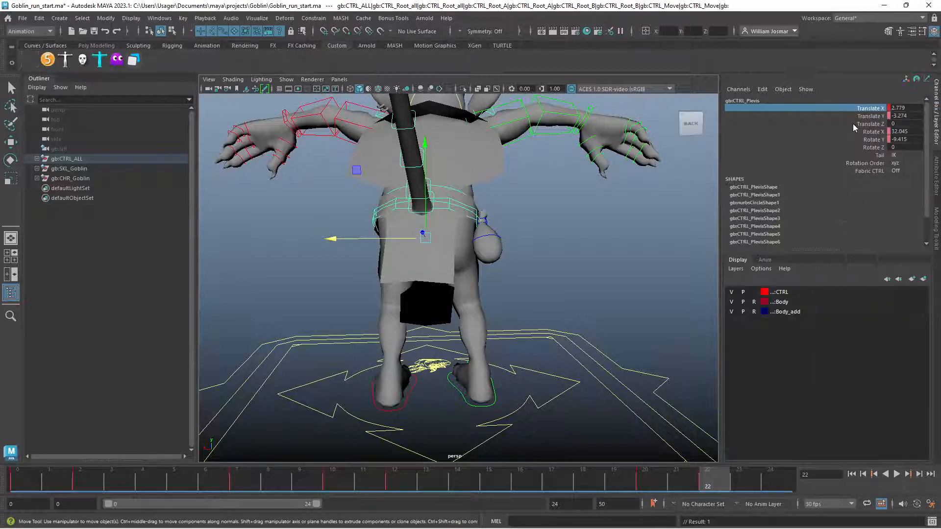
At frame 12, set the pelvis control's Translate X to -2.779, key that channel, and play back the side-to-side sway
click(395, 482)
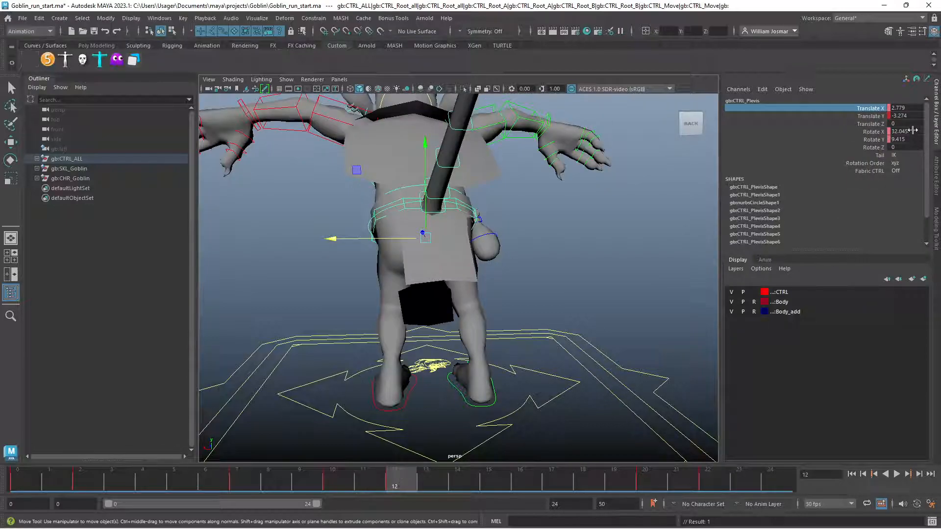
click(701, 478)
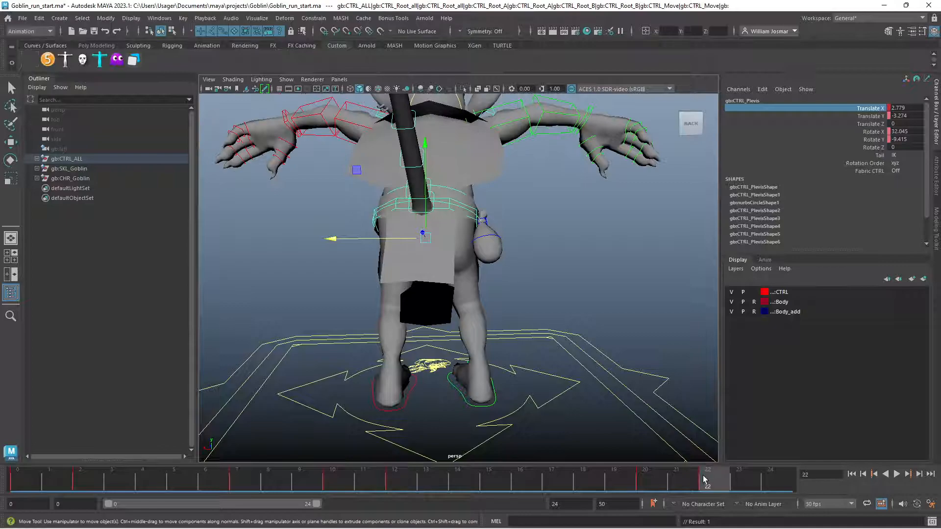
double_click(915, 107)
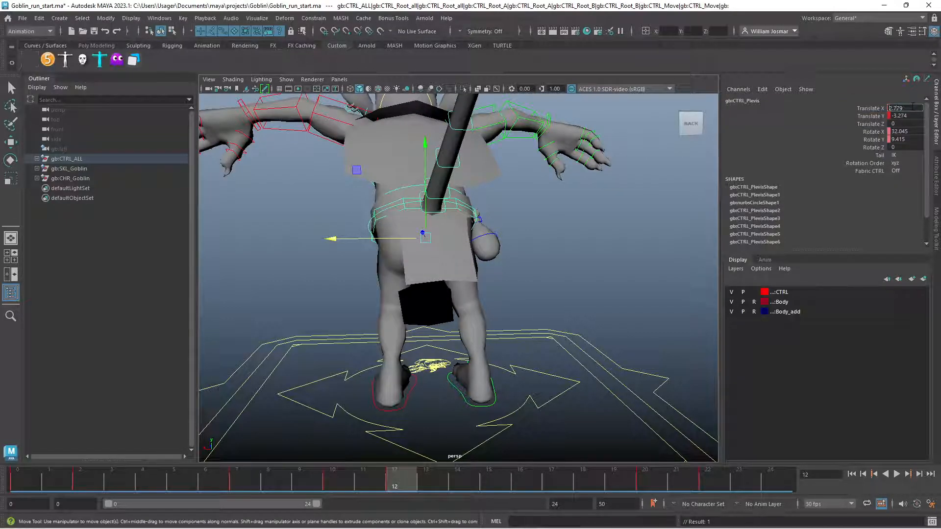
key(Return)
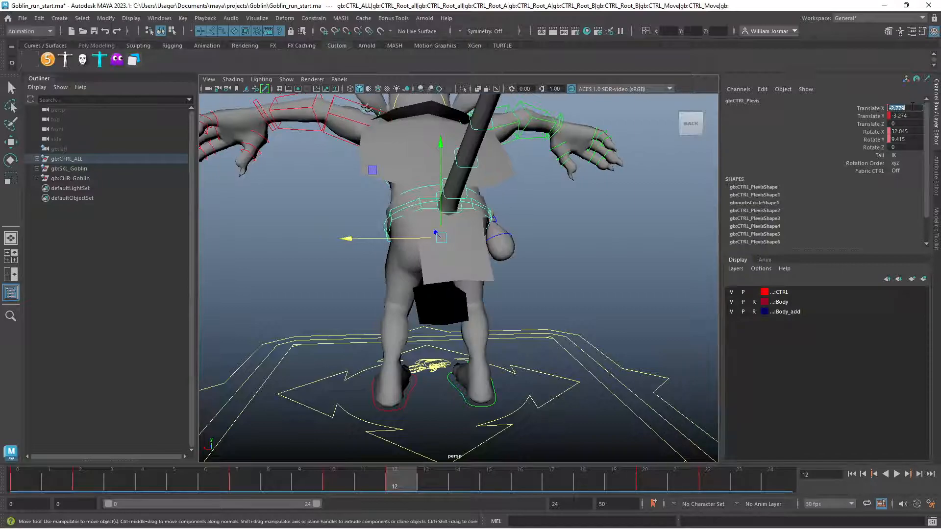
click(878, 108)
right_click(875, 108)
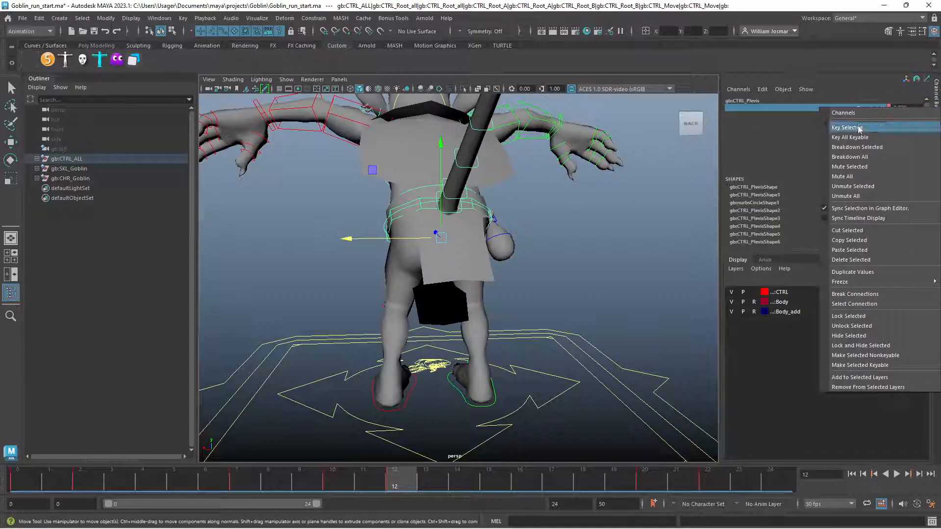
click(858, 127)
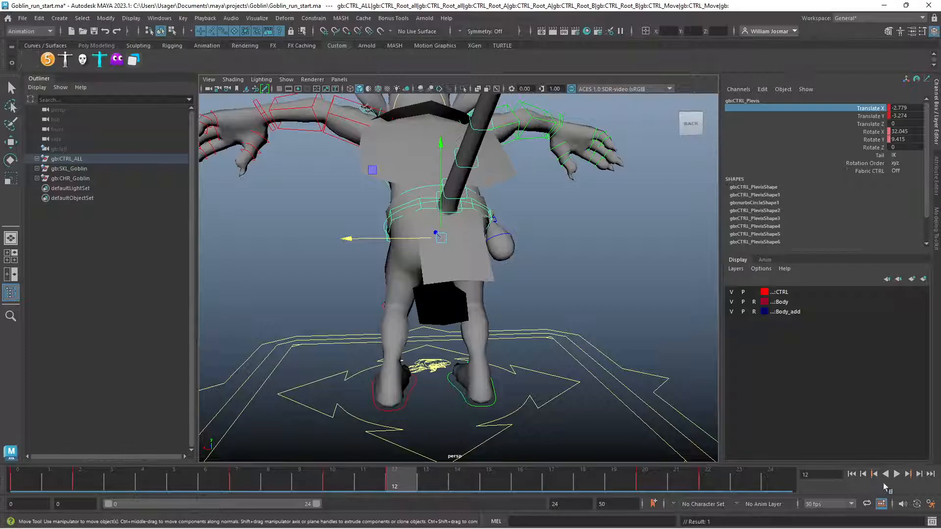
click(898, 475)
click(898, 475)
click(903, 475)
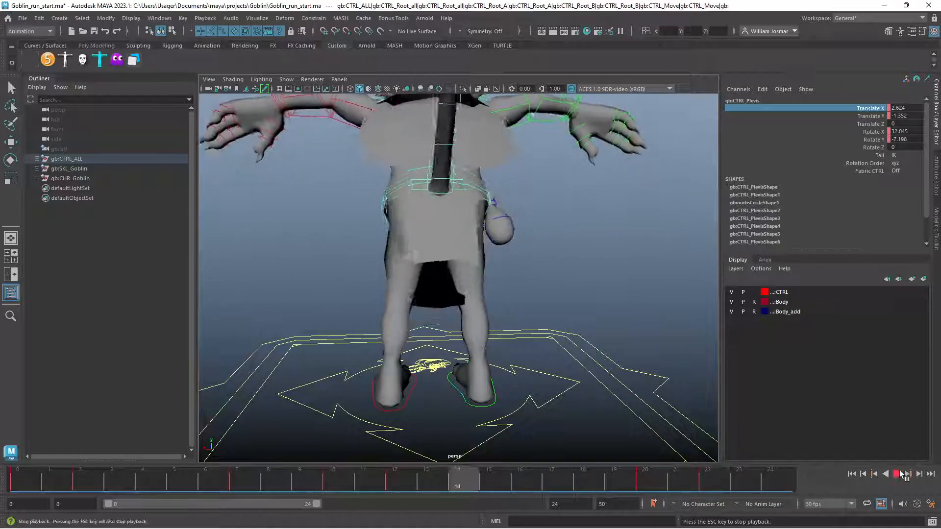
click(896, 474)
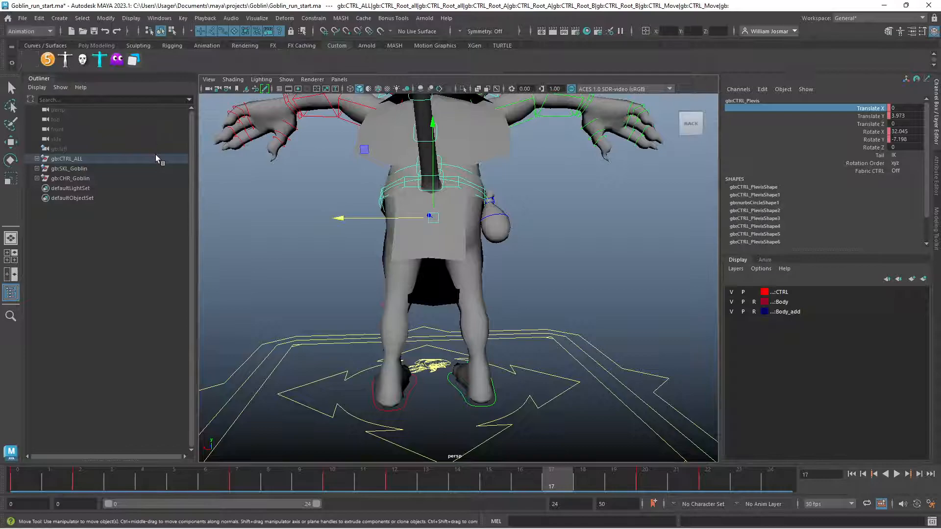
Isolate the pelvis Translate X curve in the Graph Editor and set its pre- and post-infinity to cycle
click(33, 60)
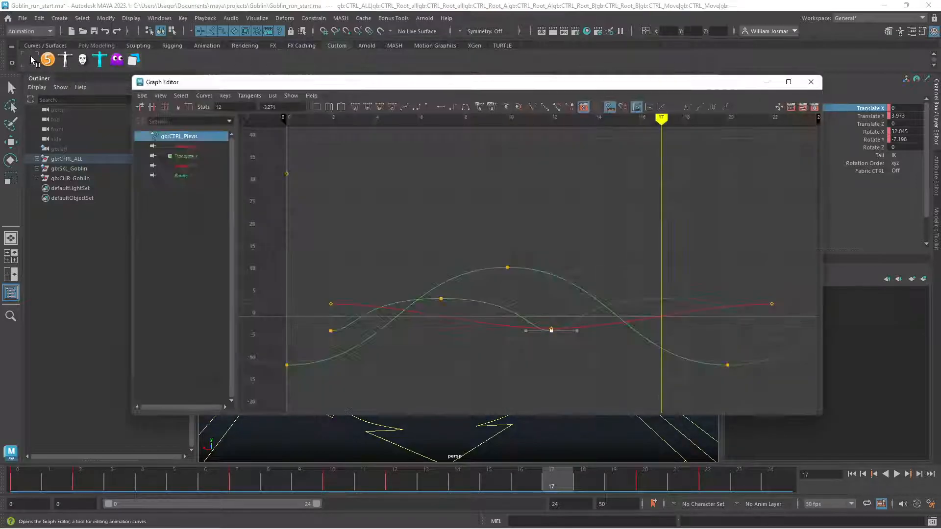
click(190, 146)
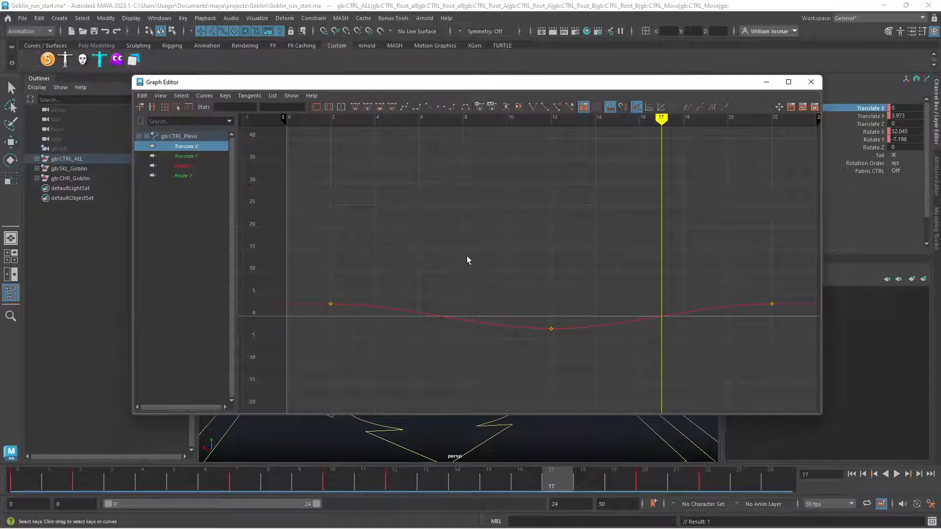
key(f)
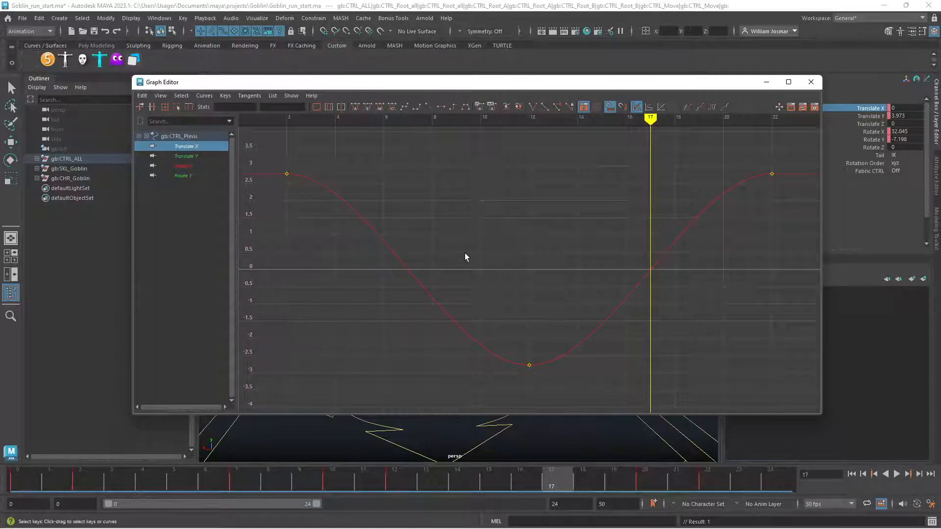
key(a)
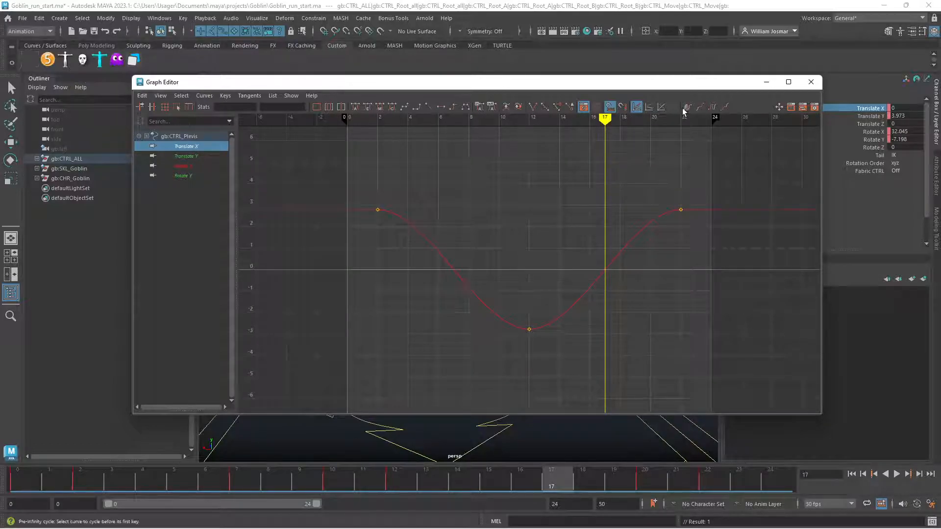
click(687, 108)
click(714, 108)
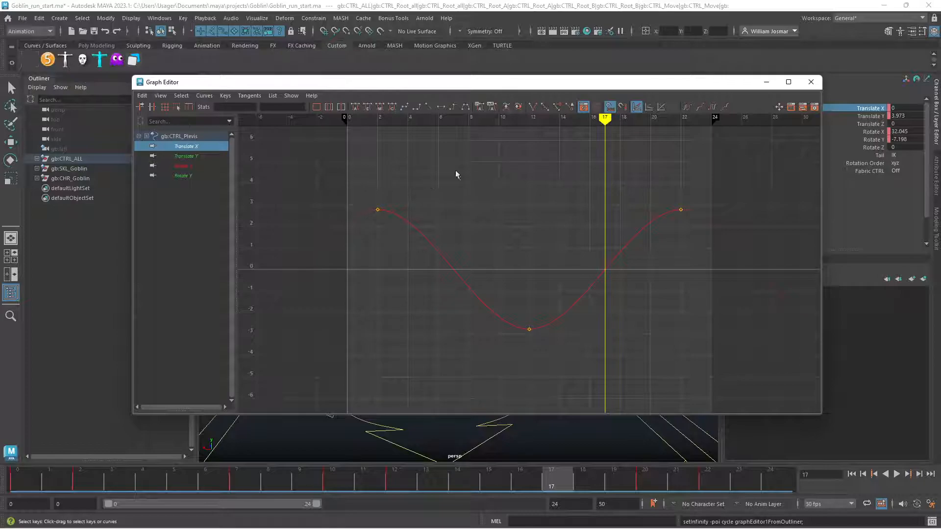
Make all three Translate X keys' tangents weighted and lengthen their handles horizontally by one frame to hold the sway's extremes
drag(605, 300, 716, 345)
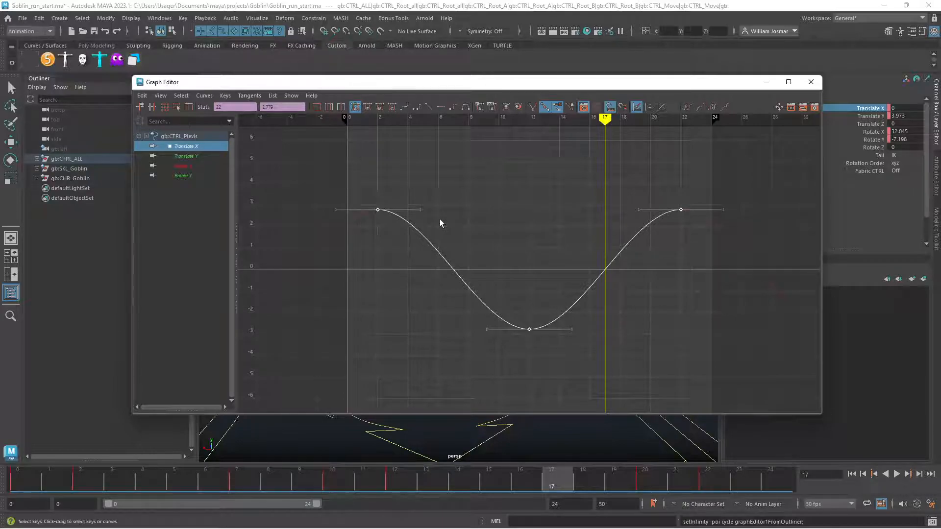
click(203, 98)
mouse_move(252, 344)
click(344, 345)
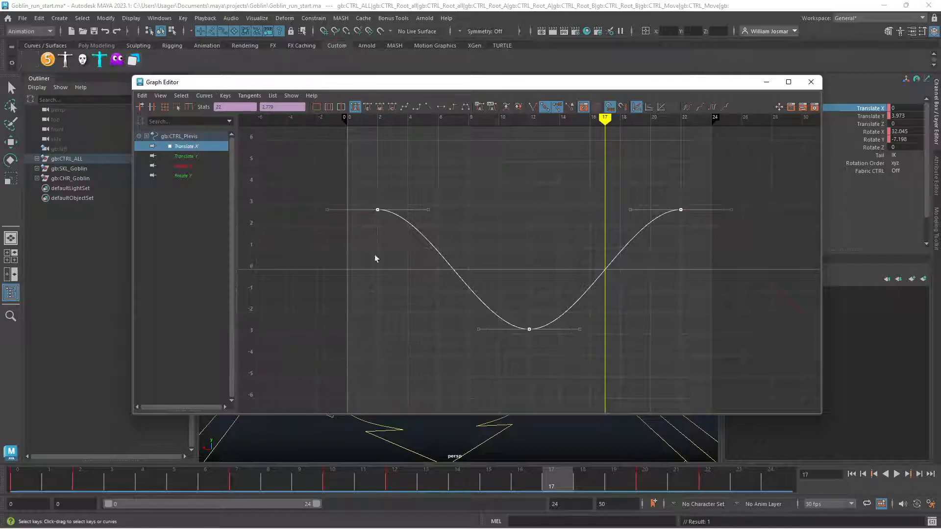
drag(423, 223, 423, 224)
drag(535, 347, 536, 347)
drag(569, 313, 571, 349)
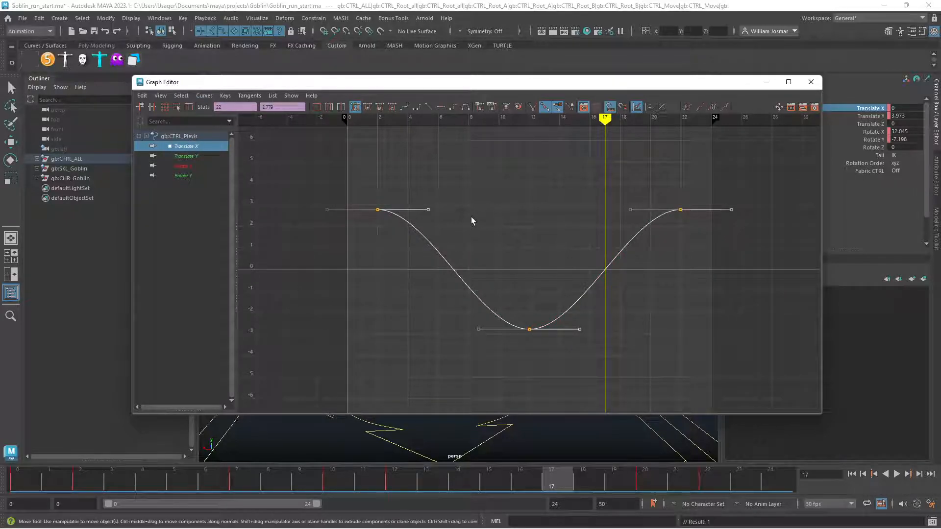
shift+middle_drag(528, 239, 544, 244)
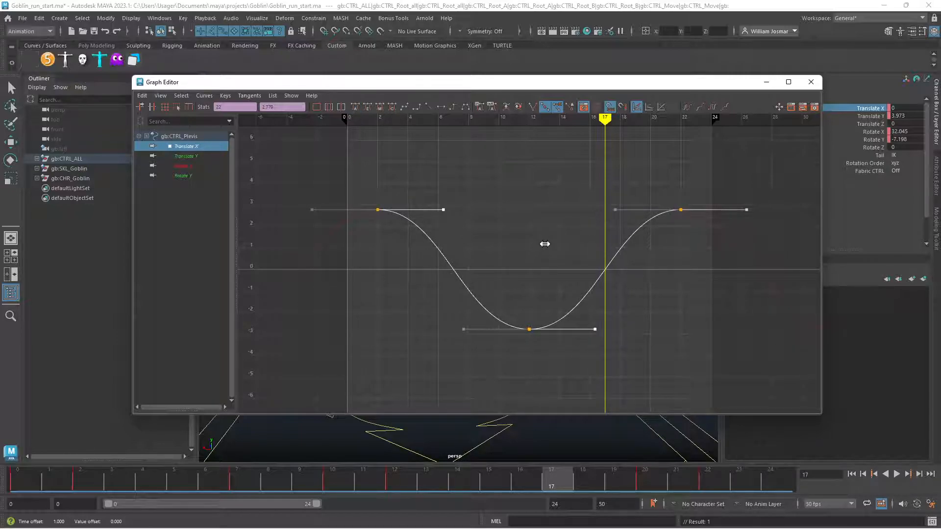
click(811, 83)
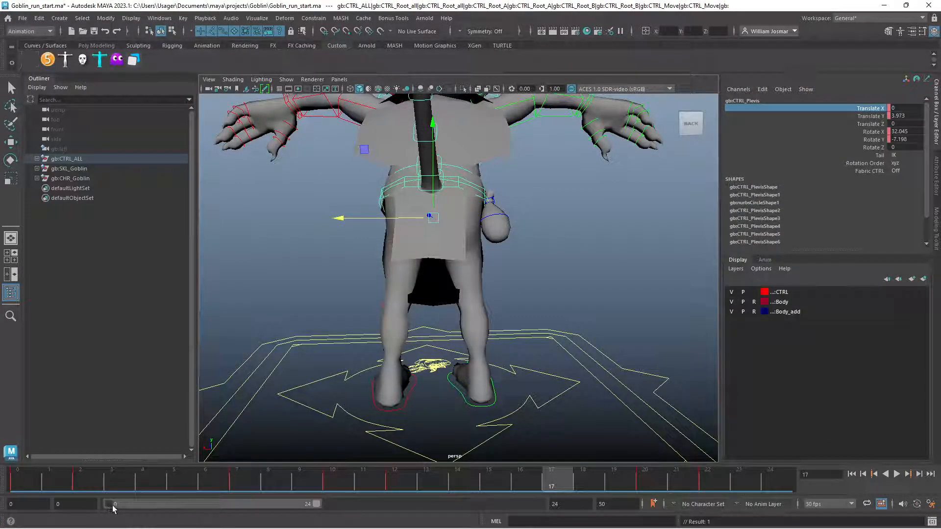
Deselect the pelvis control and trim the playback range to frames 1 through 20, testing playback with an end at frame 22
drag(115, 504, 117, 505)
drag(314, 509, 294, 515)
click(684, 356)
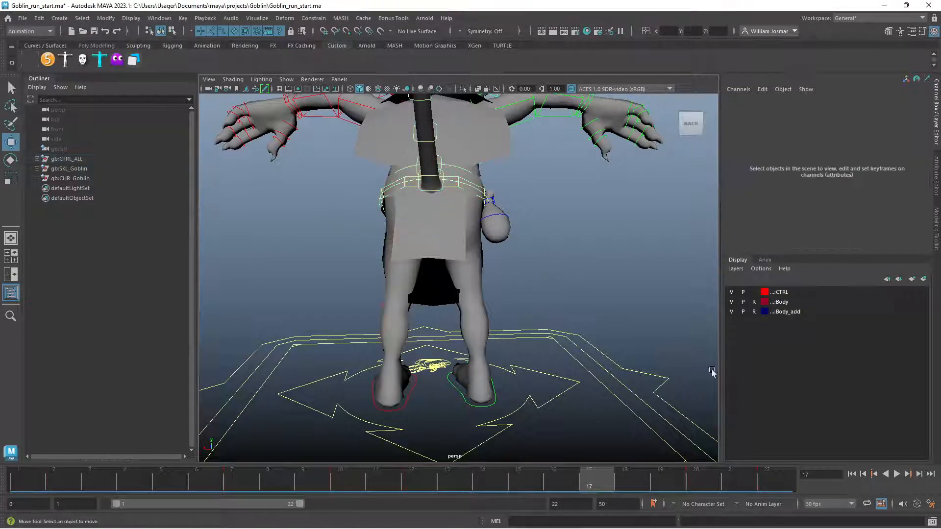
click(885, 474)
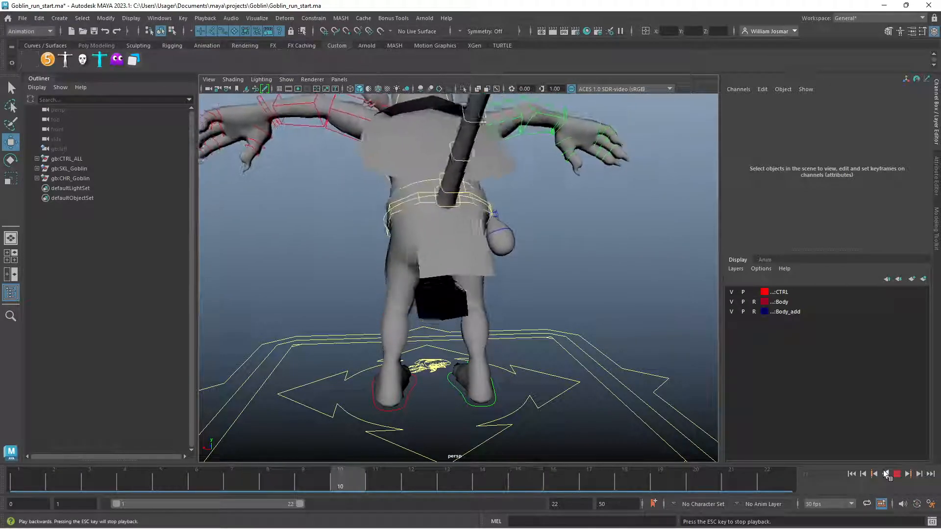
click(896, 474)
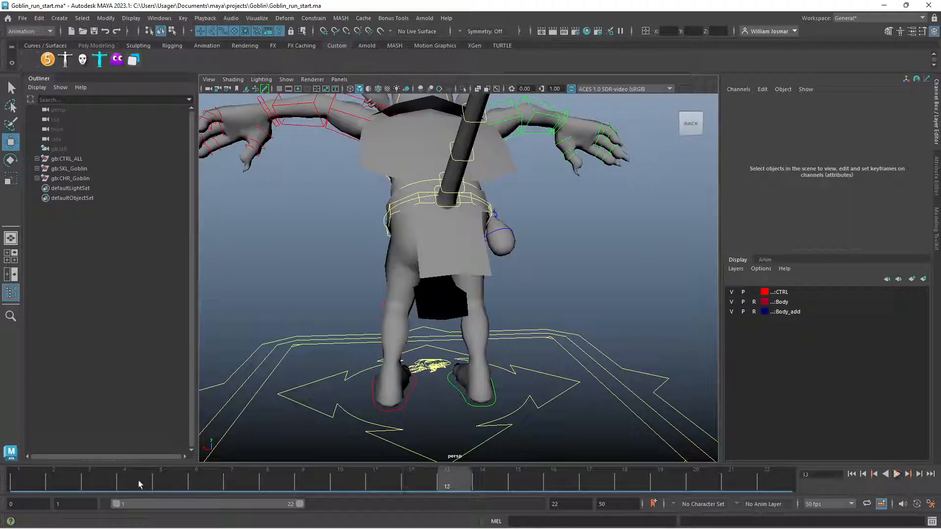
drag(300, 505, 282, 510)
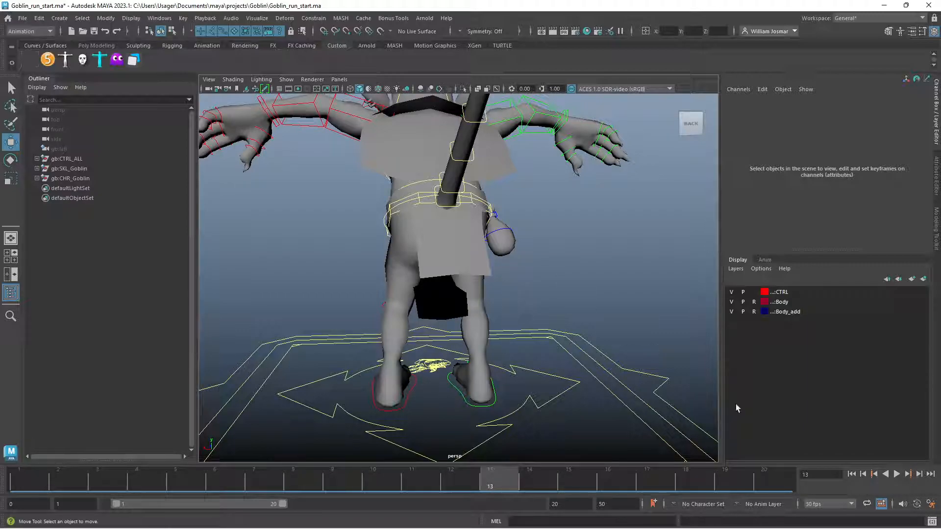
Play the looping 20-frame cycle and examine the pelvis sway from behind and from the front
click(895, 474)
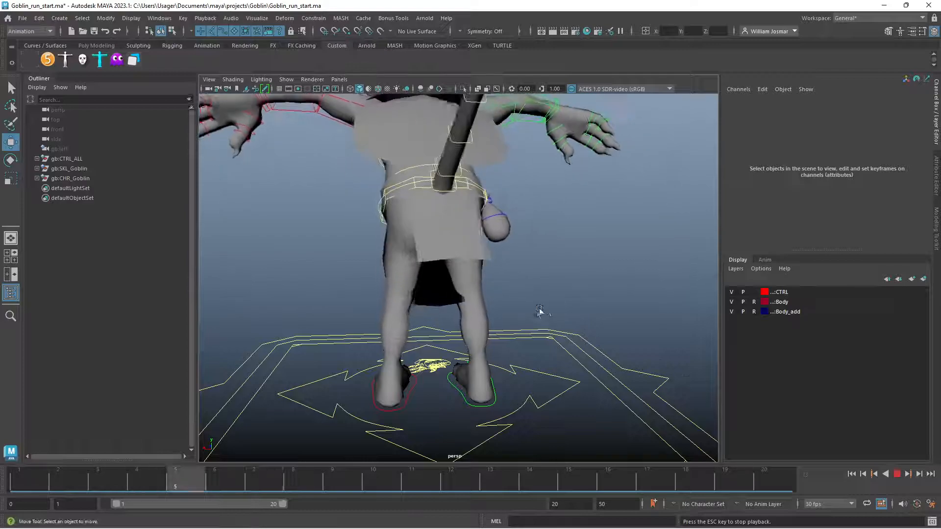
alt+right_drag(531, 304, 463, 299)
alt+drag(463, 299, 659, 283)
alt+right_drag(563, 294, 607, 351)
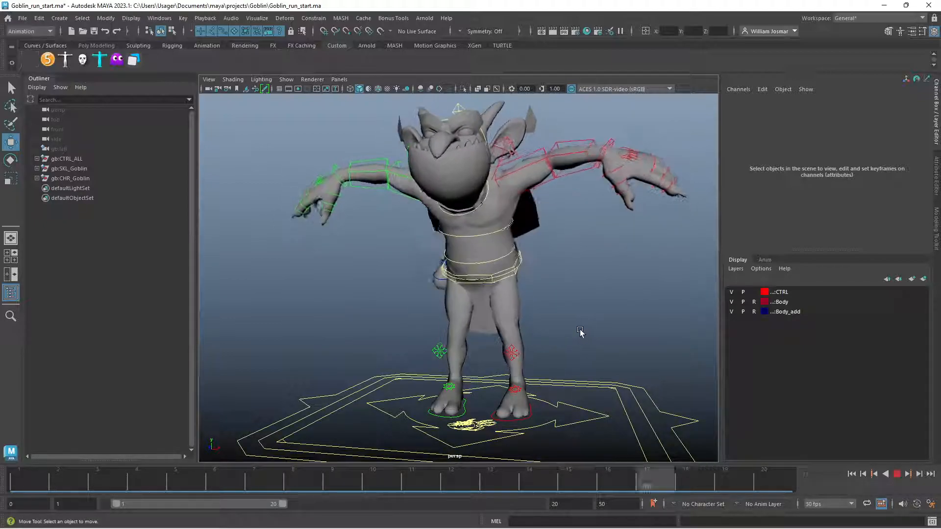
alt+right_drag(584, 330, 521, 317)
alt+drag(520, 314, 547, 312)
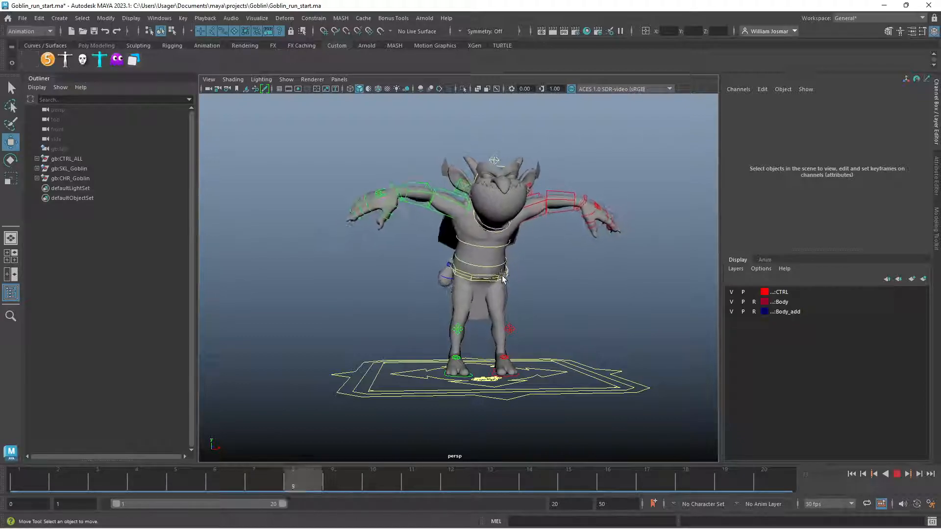
scroll(537, 289, up, 6)
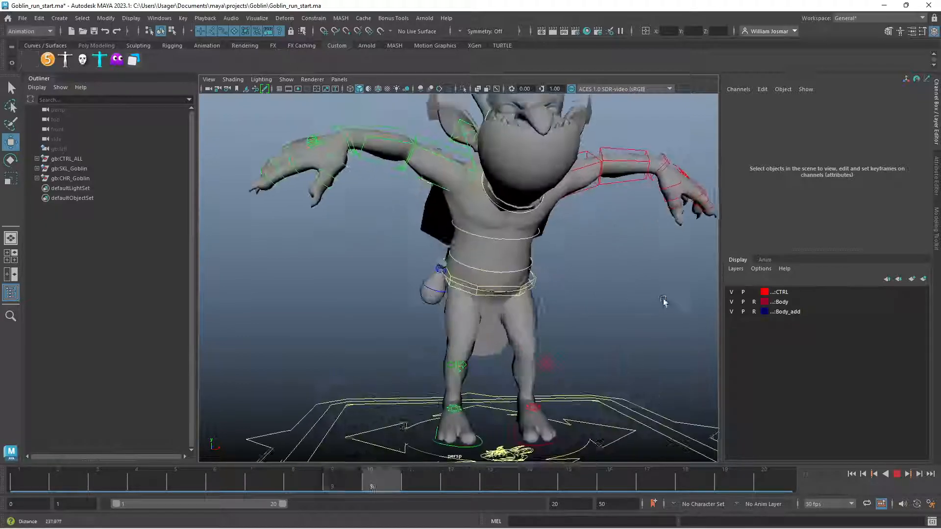